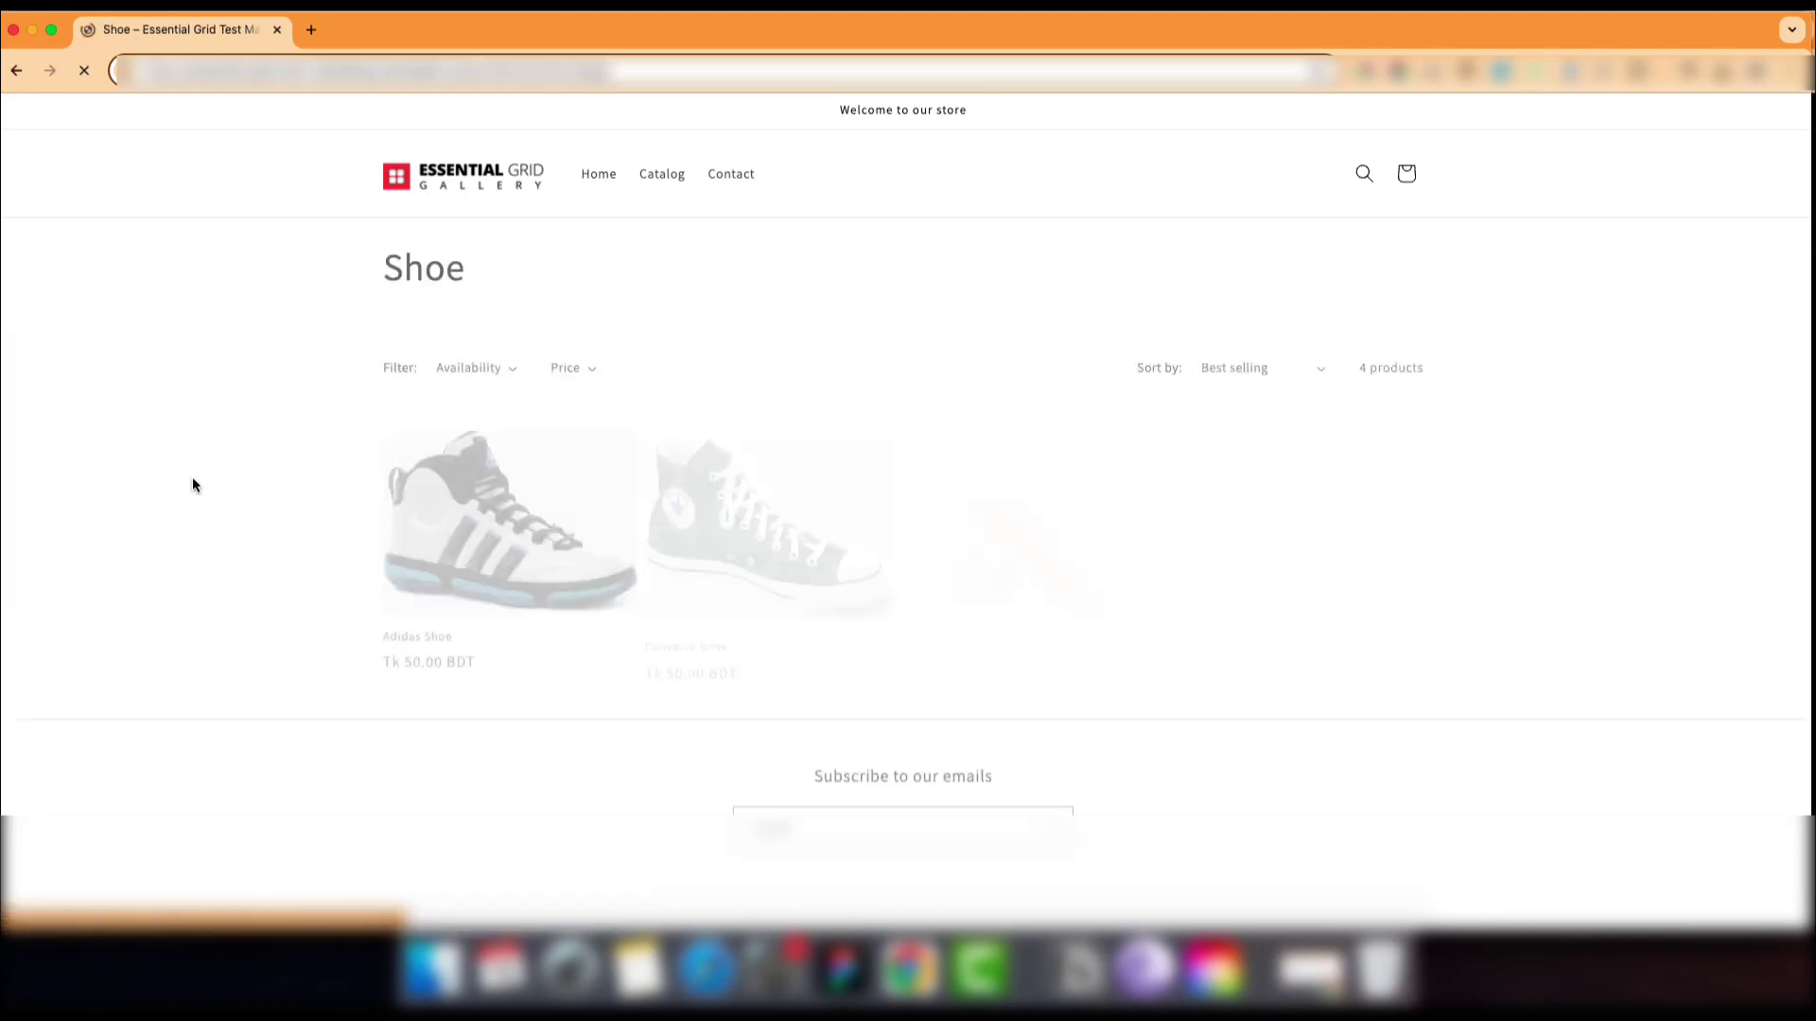
Return from the Shoe collection to the home page and browse the product slider's slides with its arrows and 1/2 pagination.
left_click(16, 70)
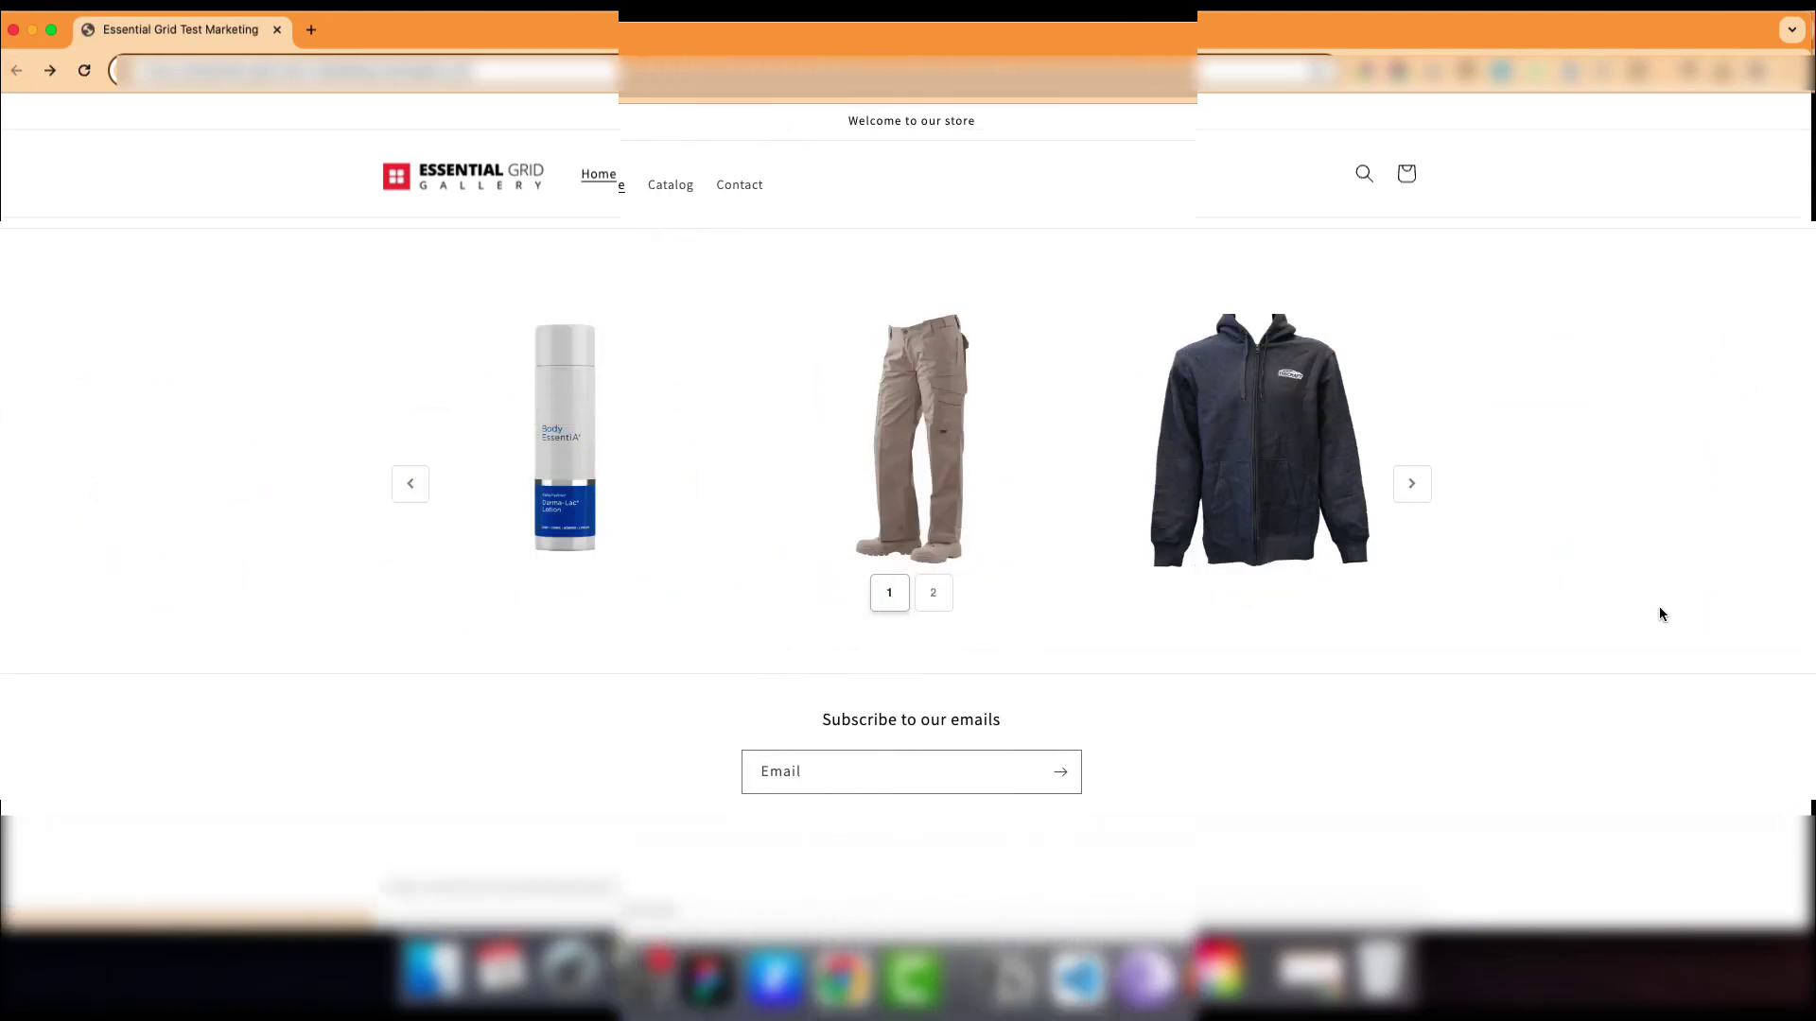
left_click(1411, 485)
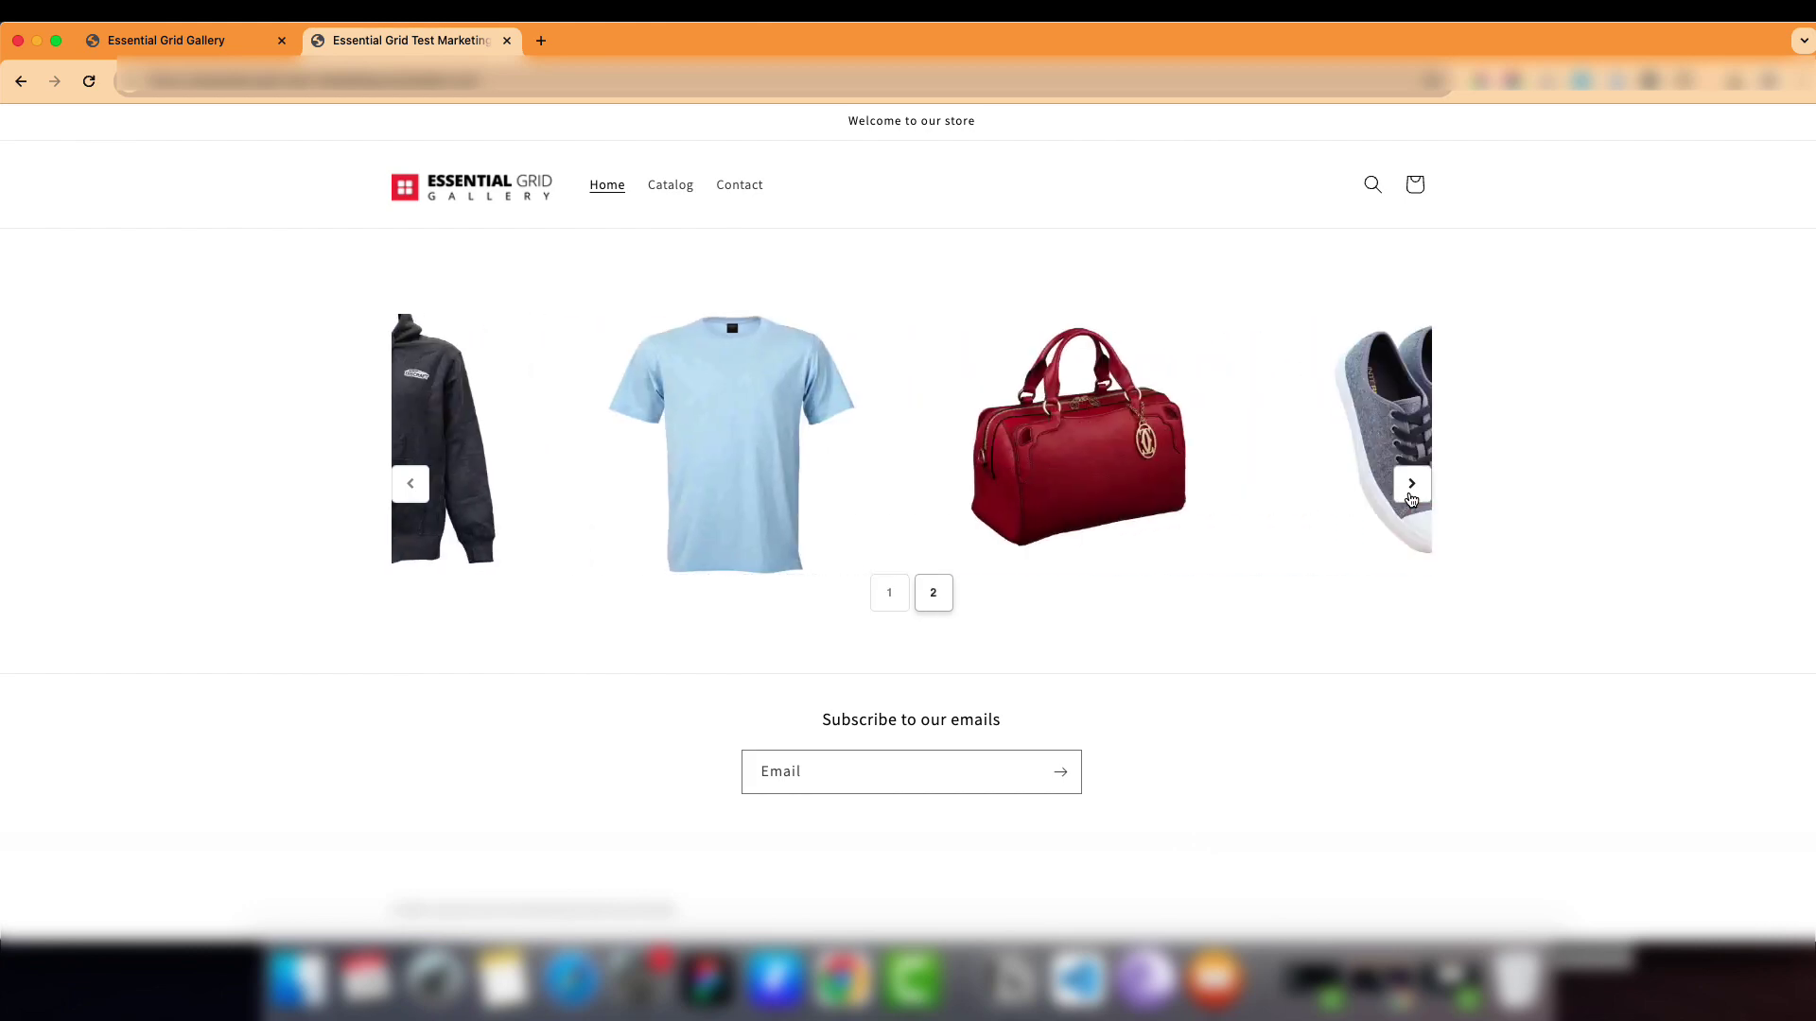
left_click(1411, 485)
left_click(951, 593)
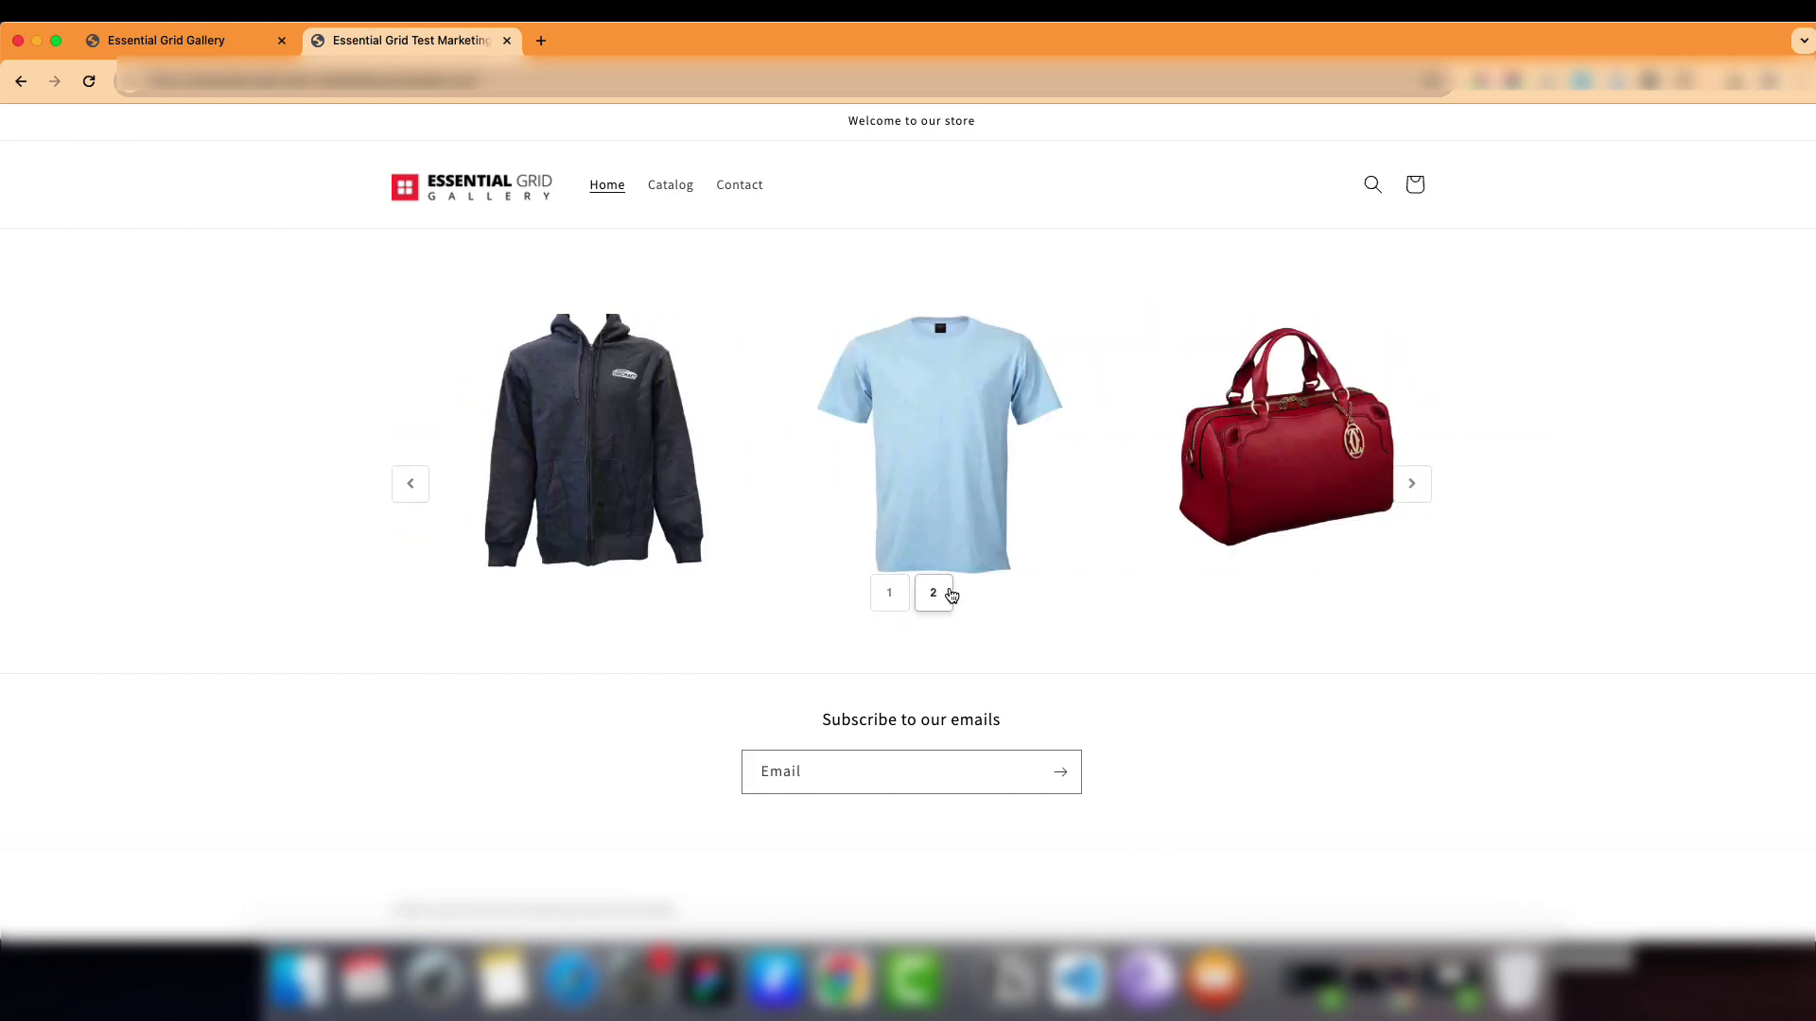
left_click(889, 593)
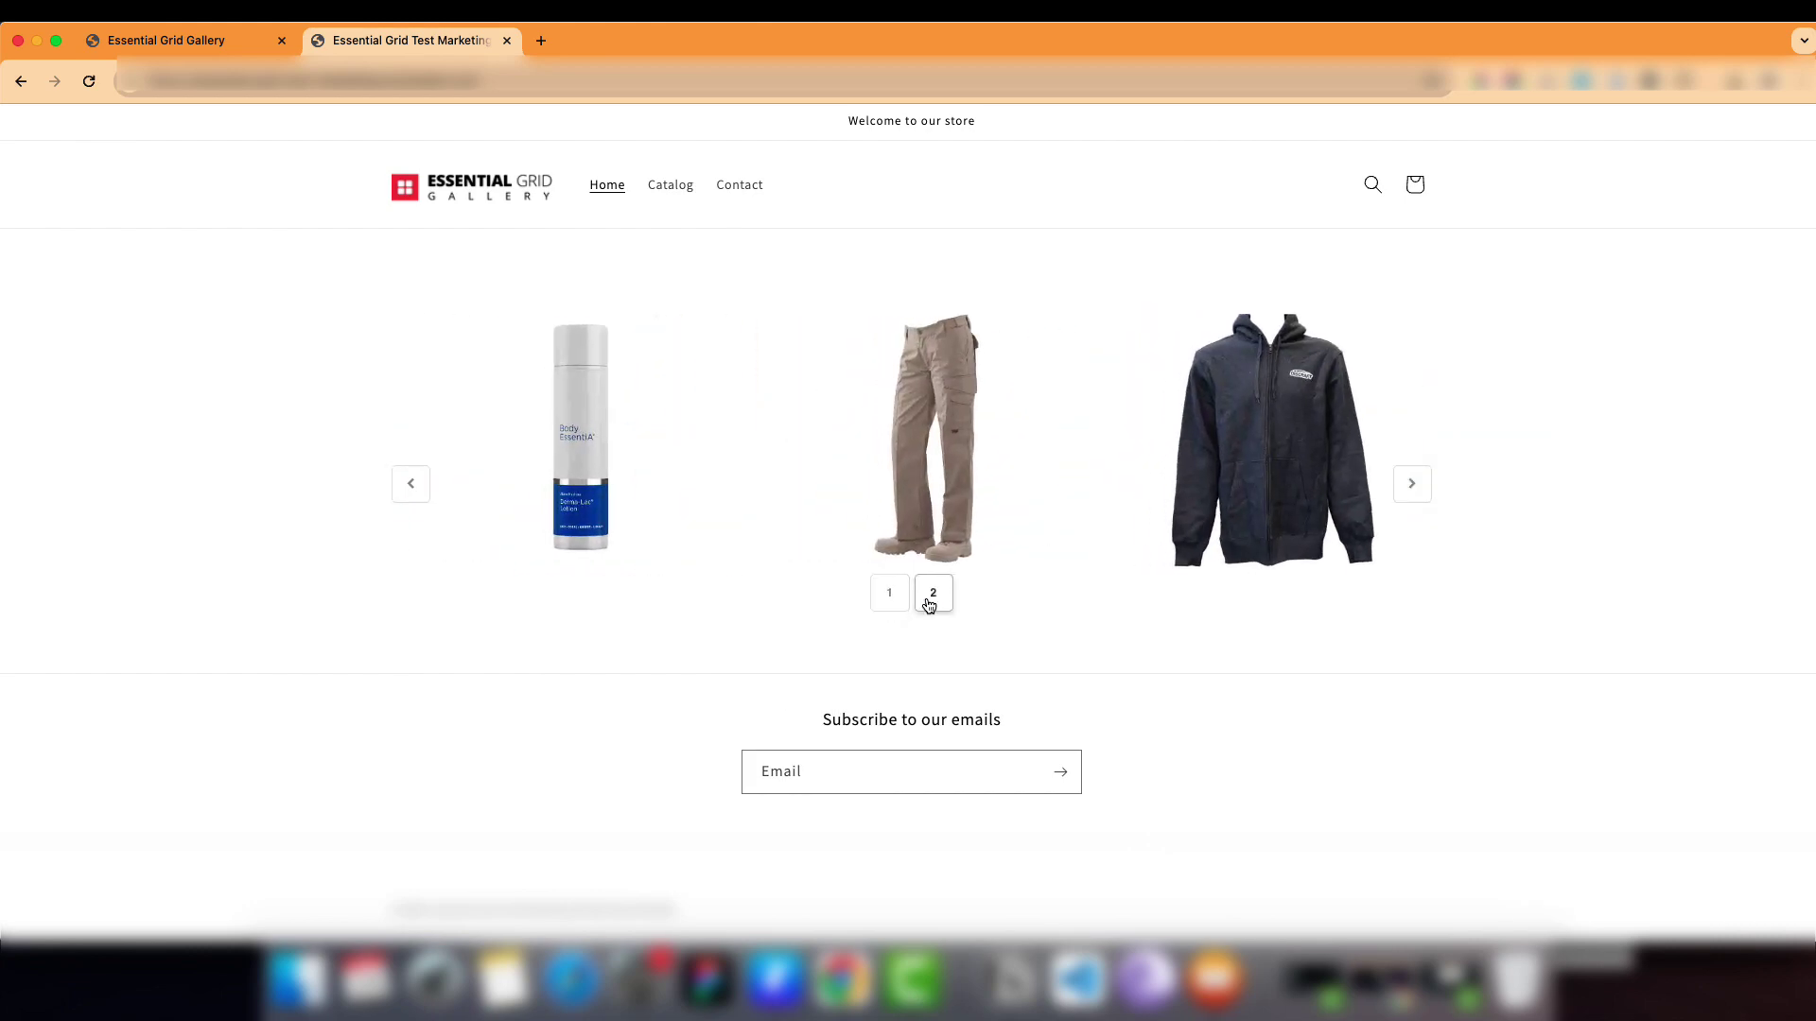
left_click(930, 604)
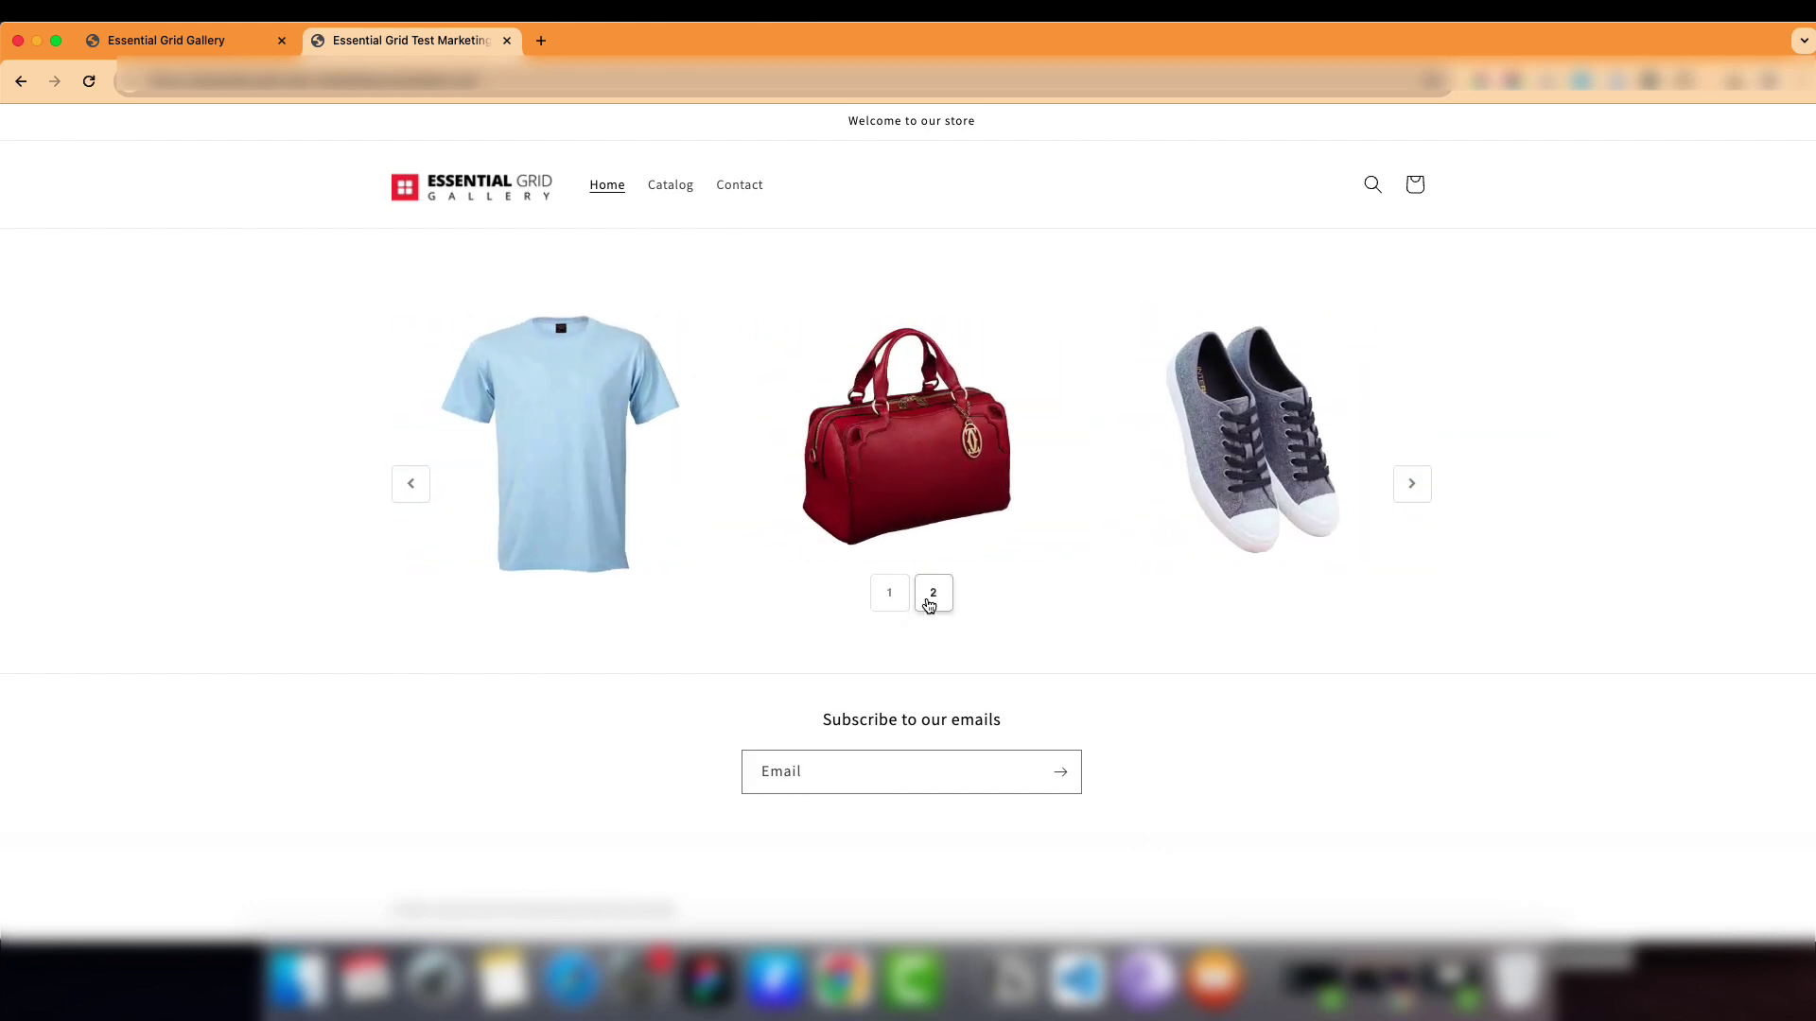
left_click(1413, 485)
left_click(933, 613)
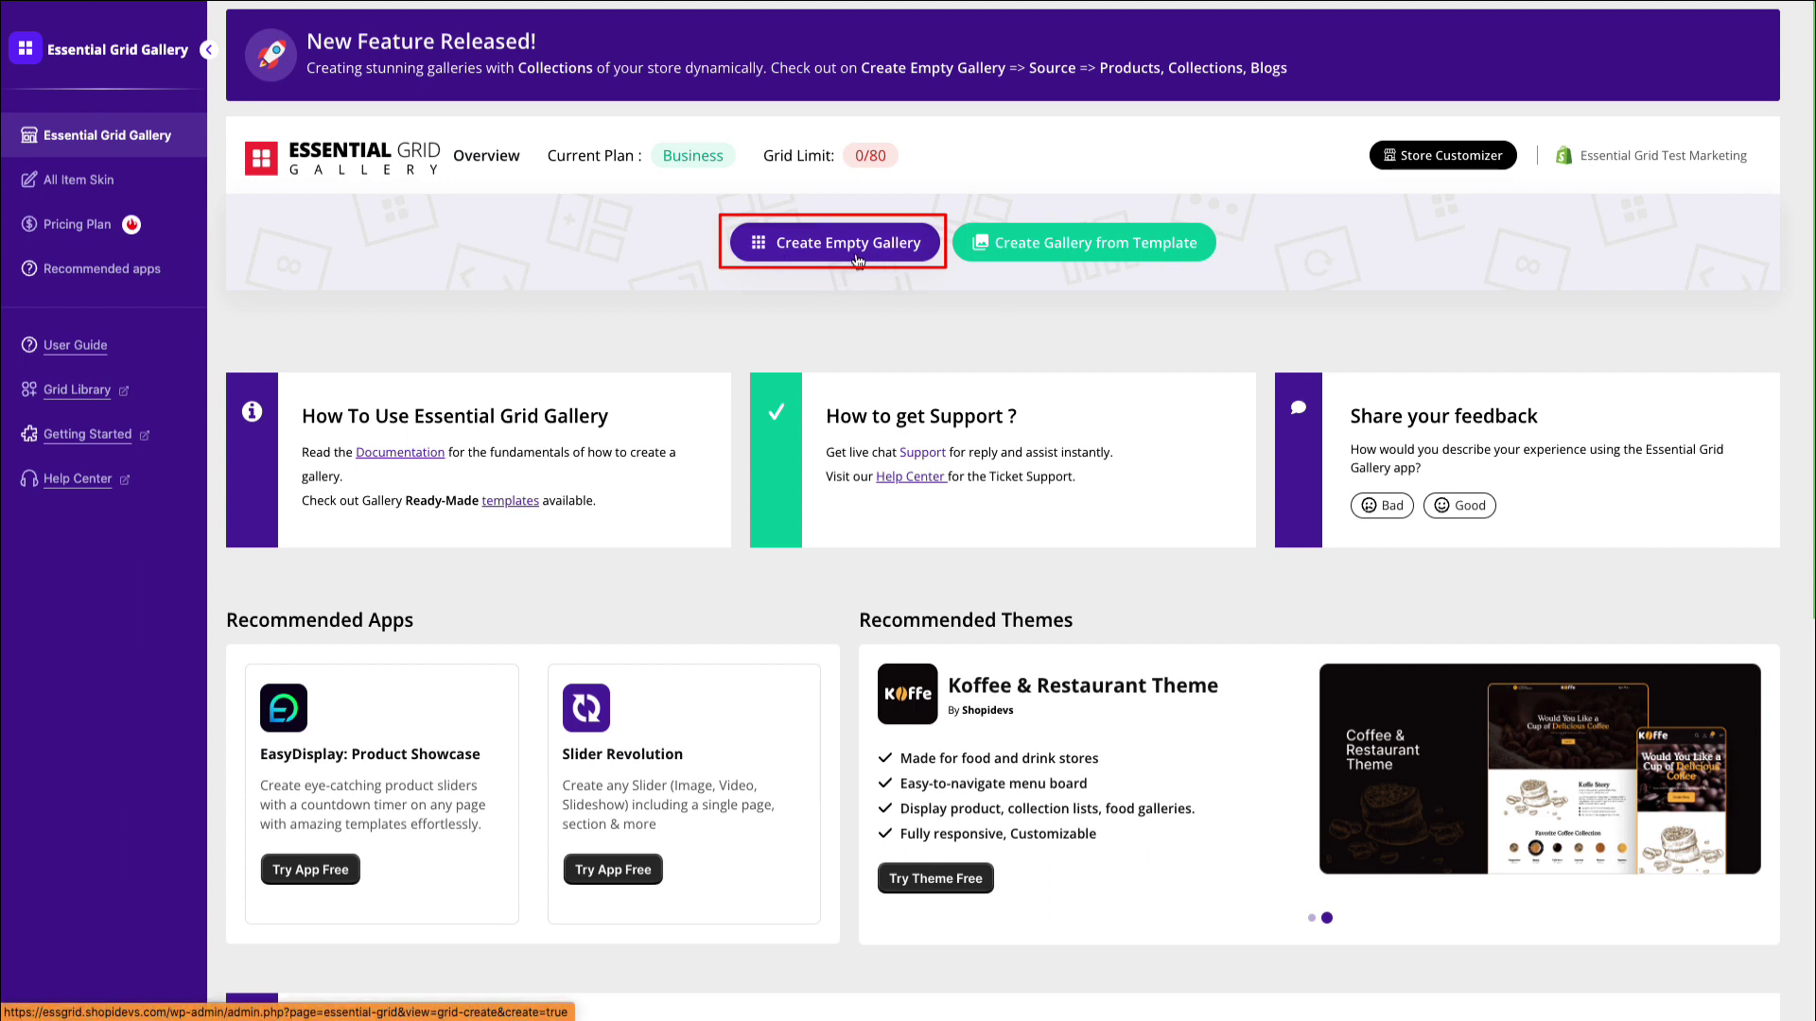
Create an empty gallery from the Essential Grid Gallery dashboard.
left_click(857, 255)
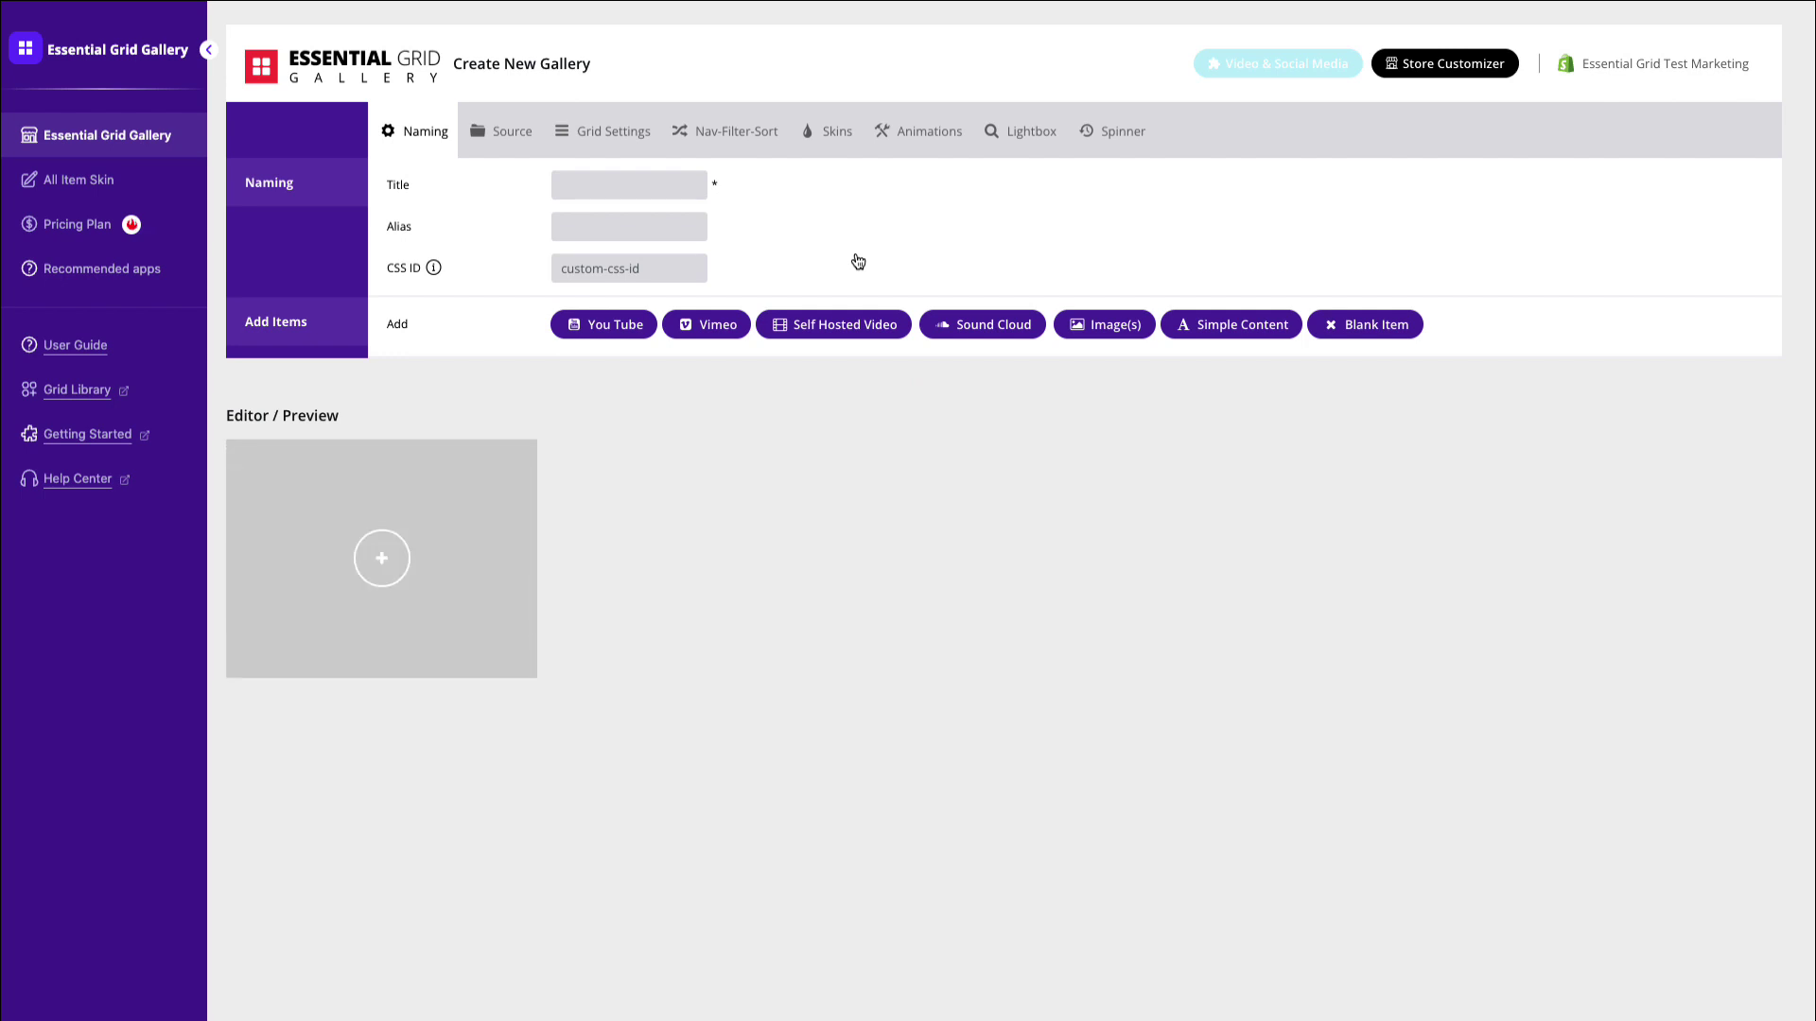
Title the gallery 'My Collection Gallery', source it from store Collections, refresh and save.
left_click(588, 186)
type("My Collection Gallery")
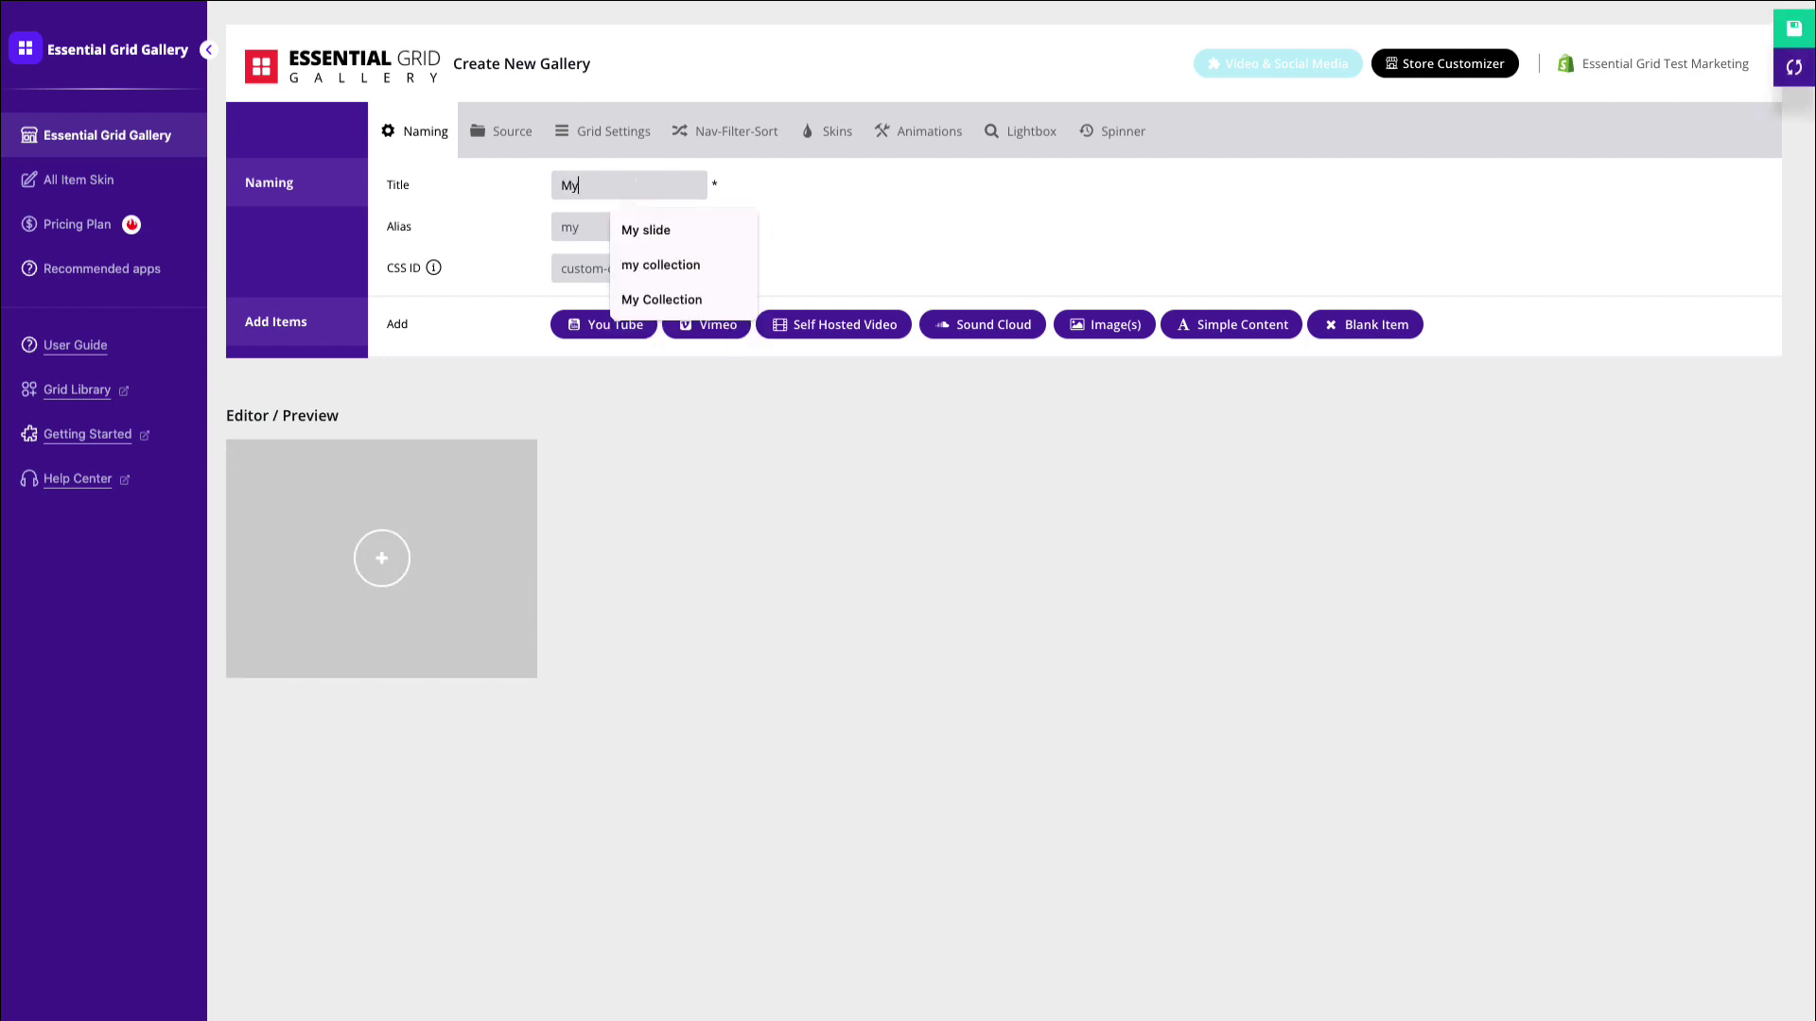
left_click(496, 147)
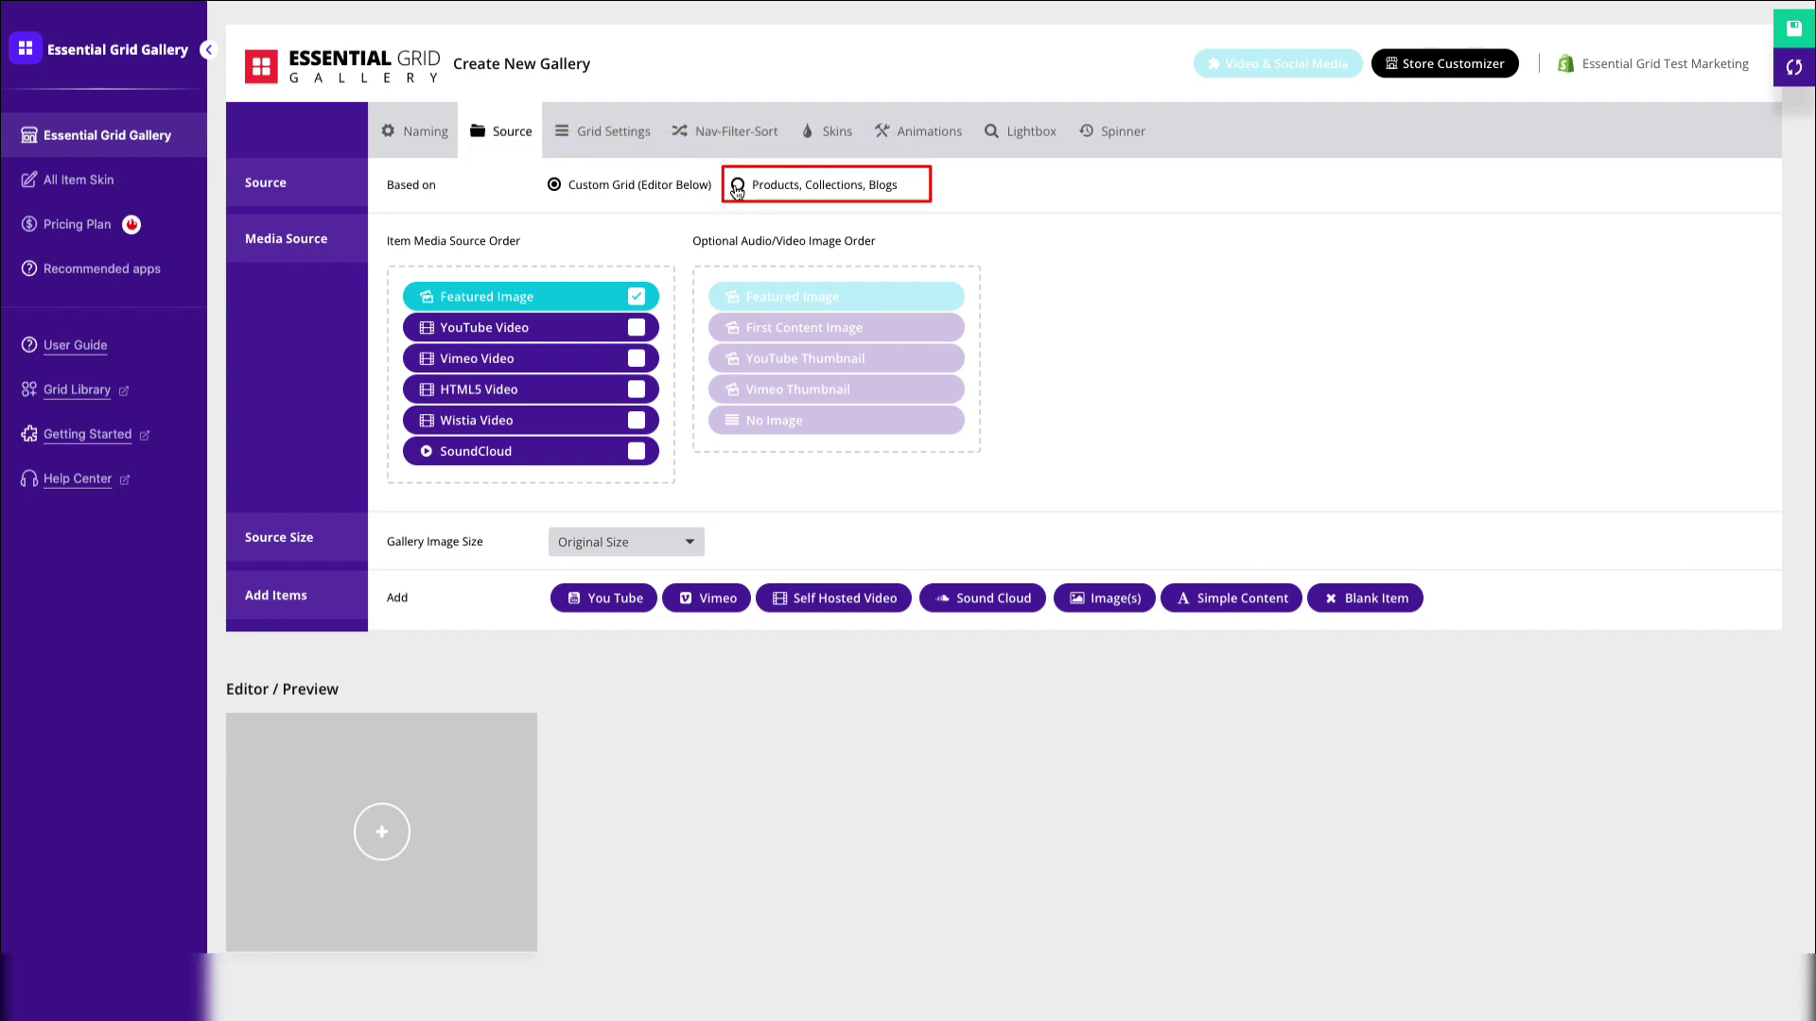
left_click(741, 193)
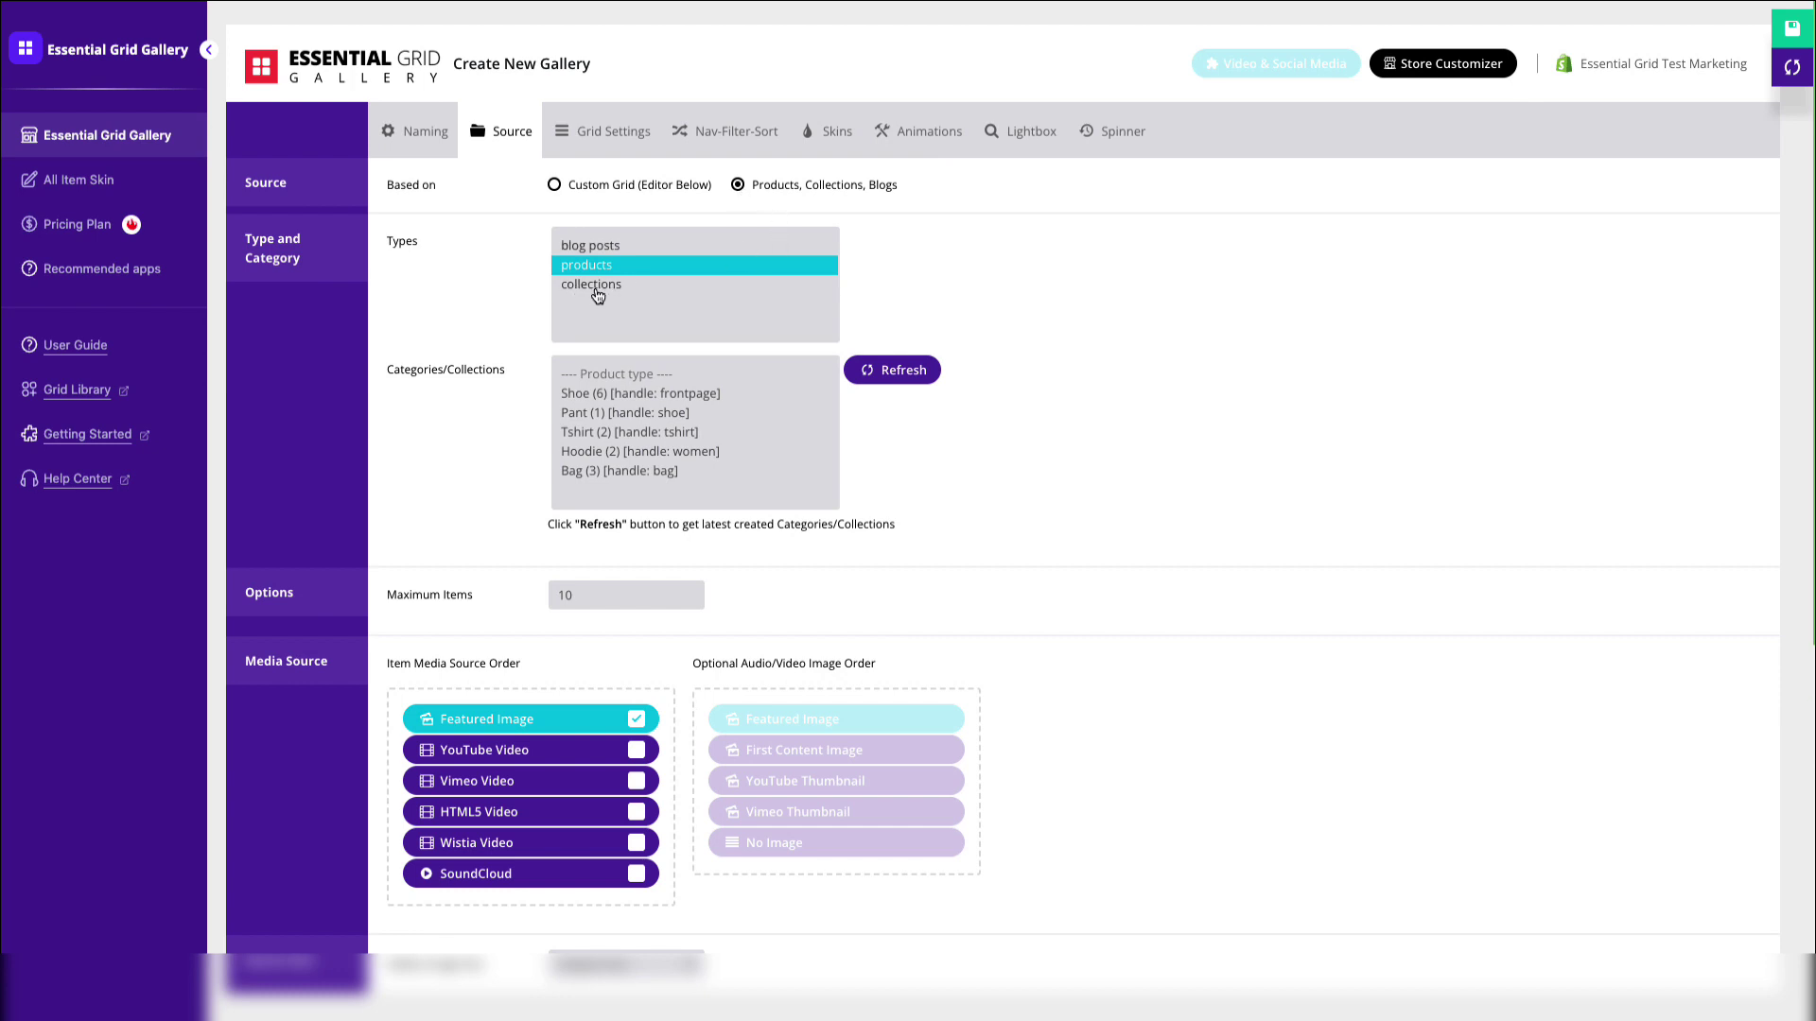
left_click(643, 298)
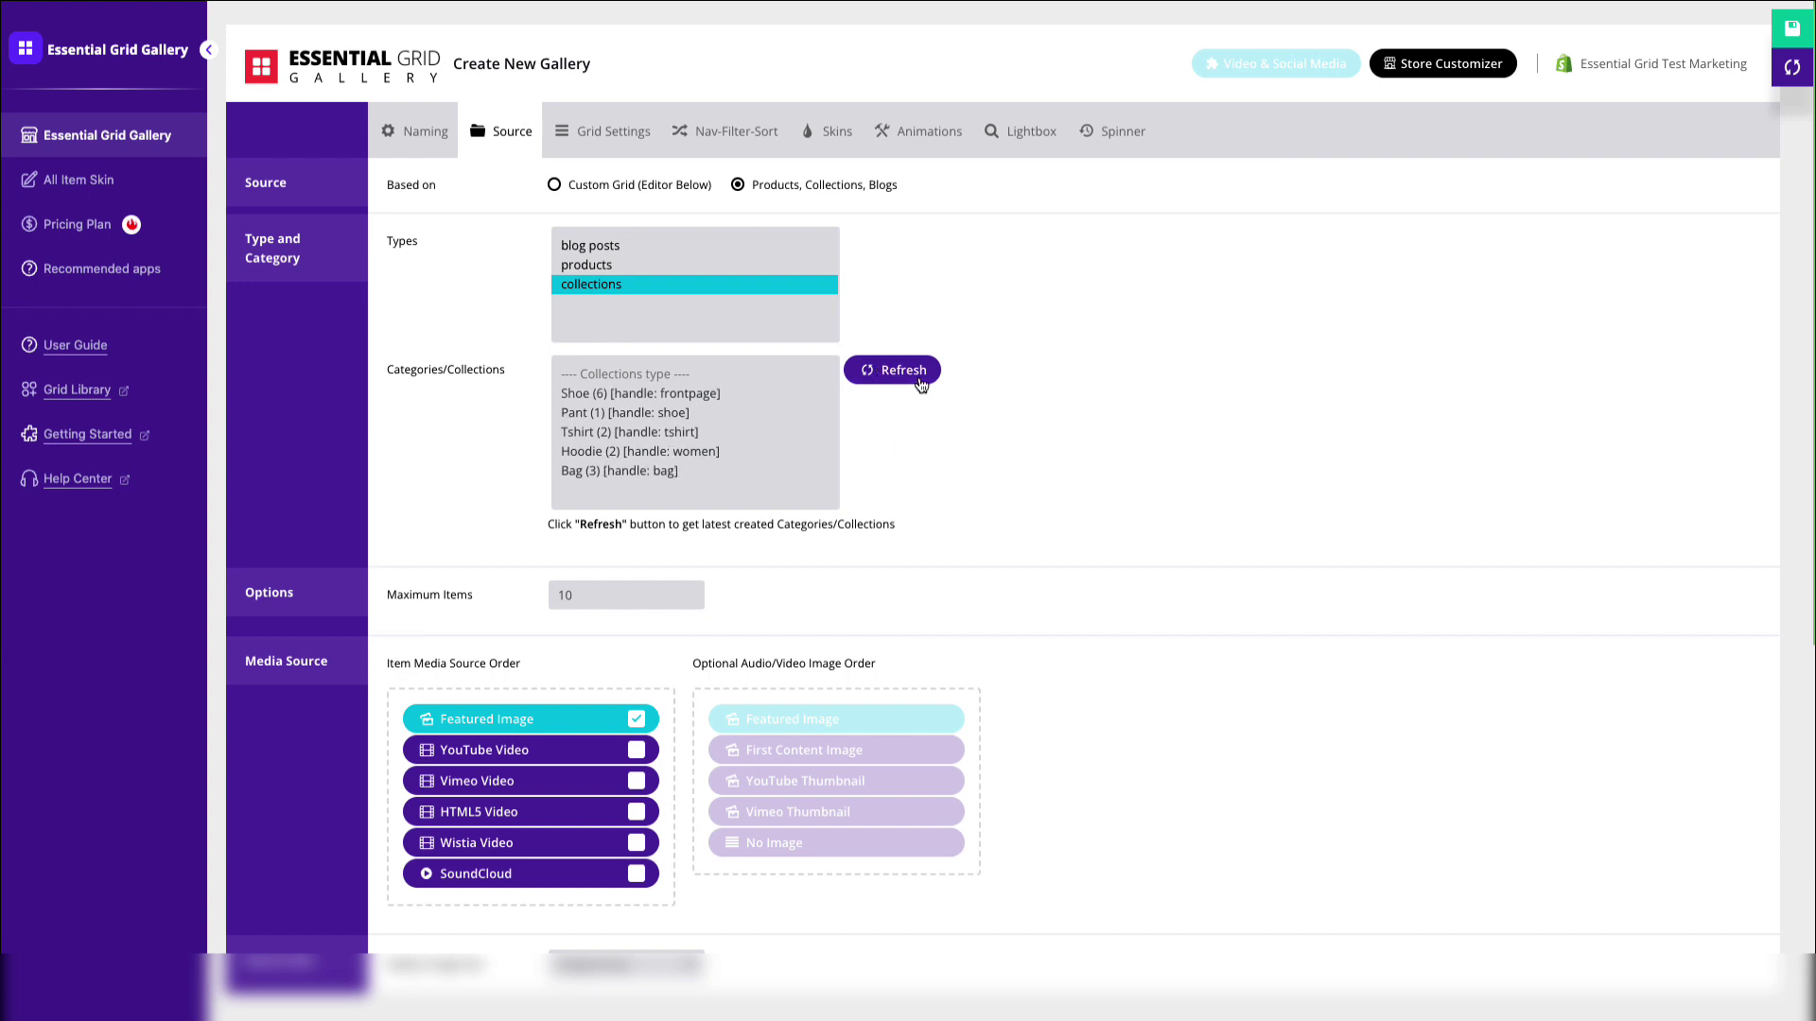
left_click(895, 383)
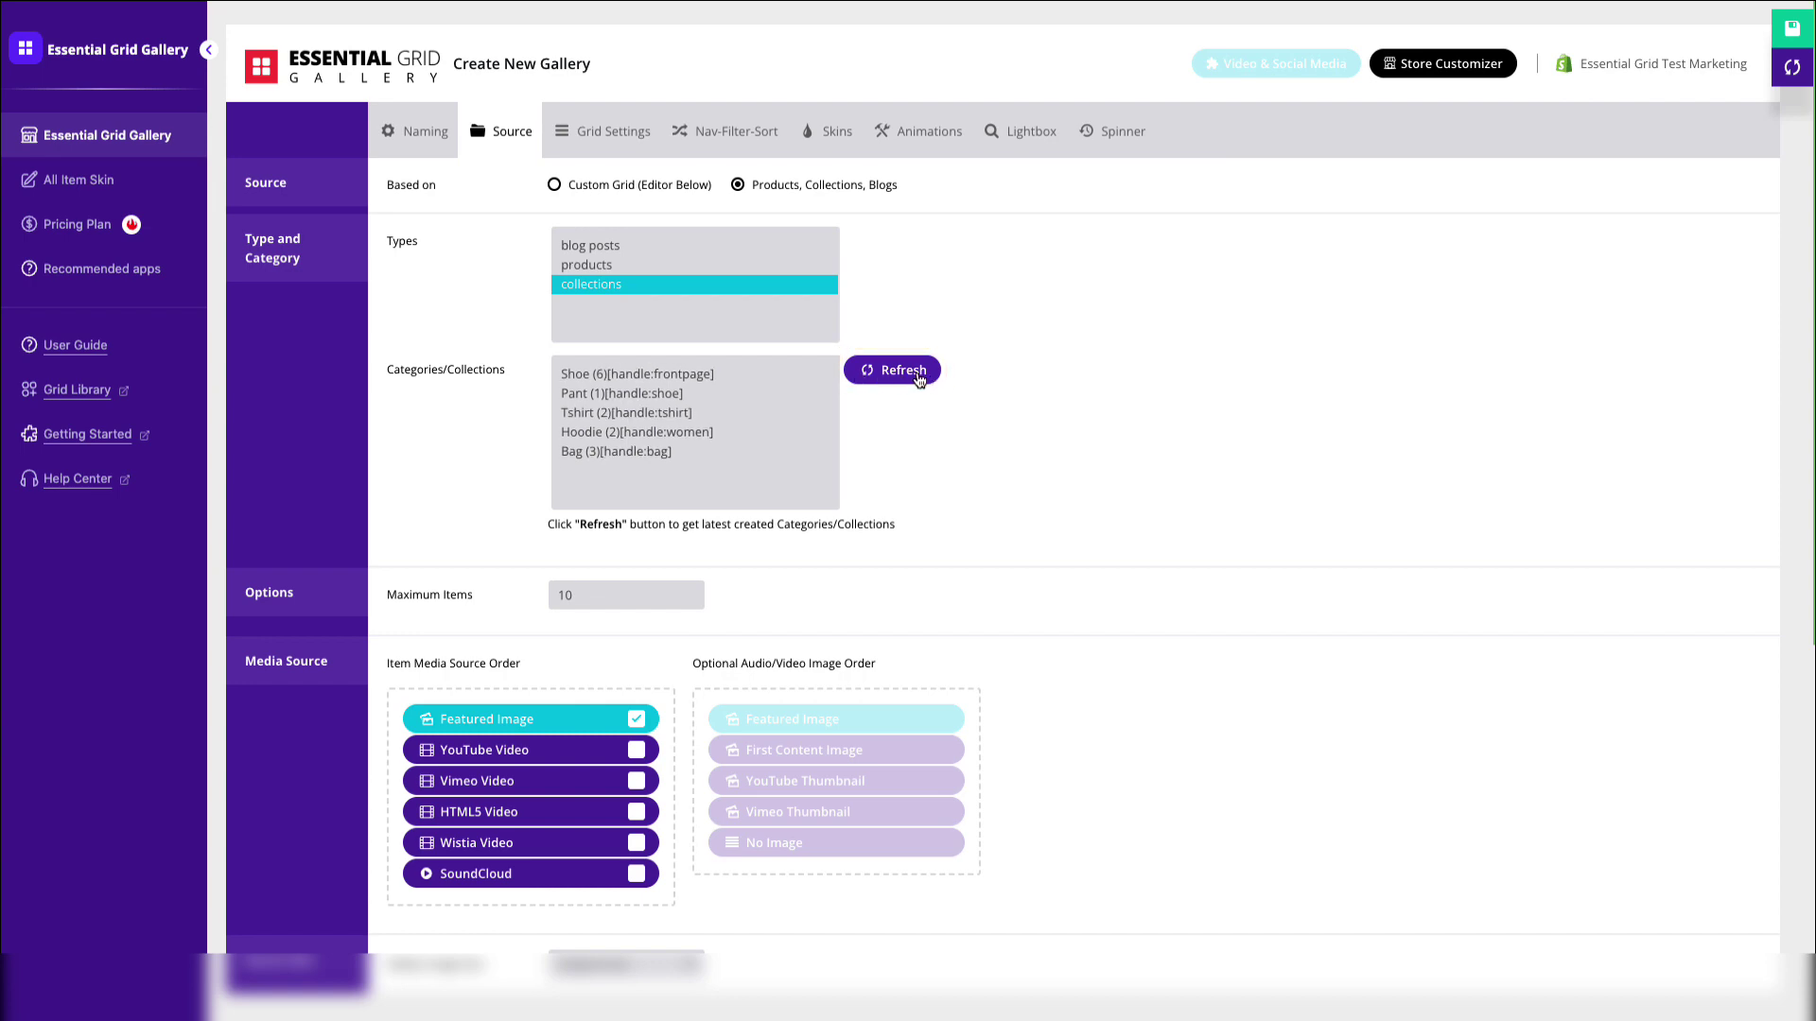
left_click(1791, 28)
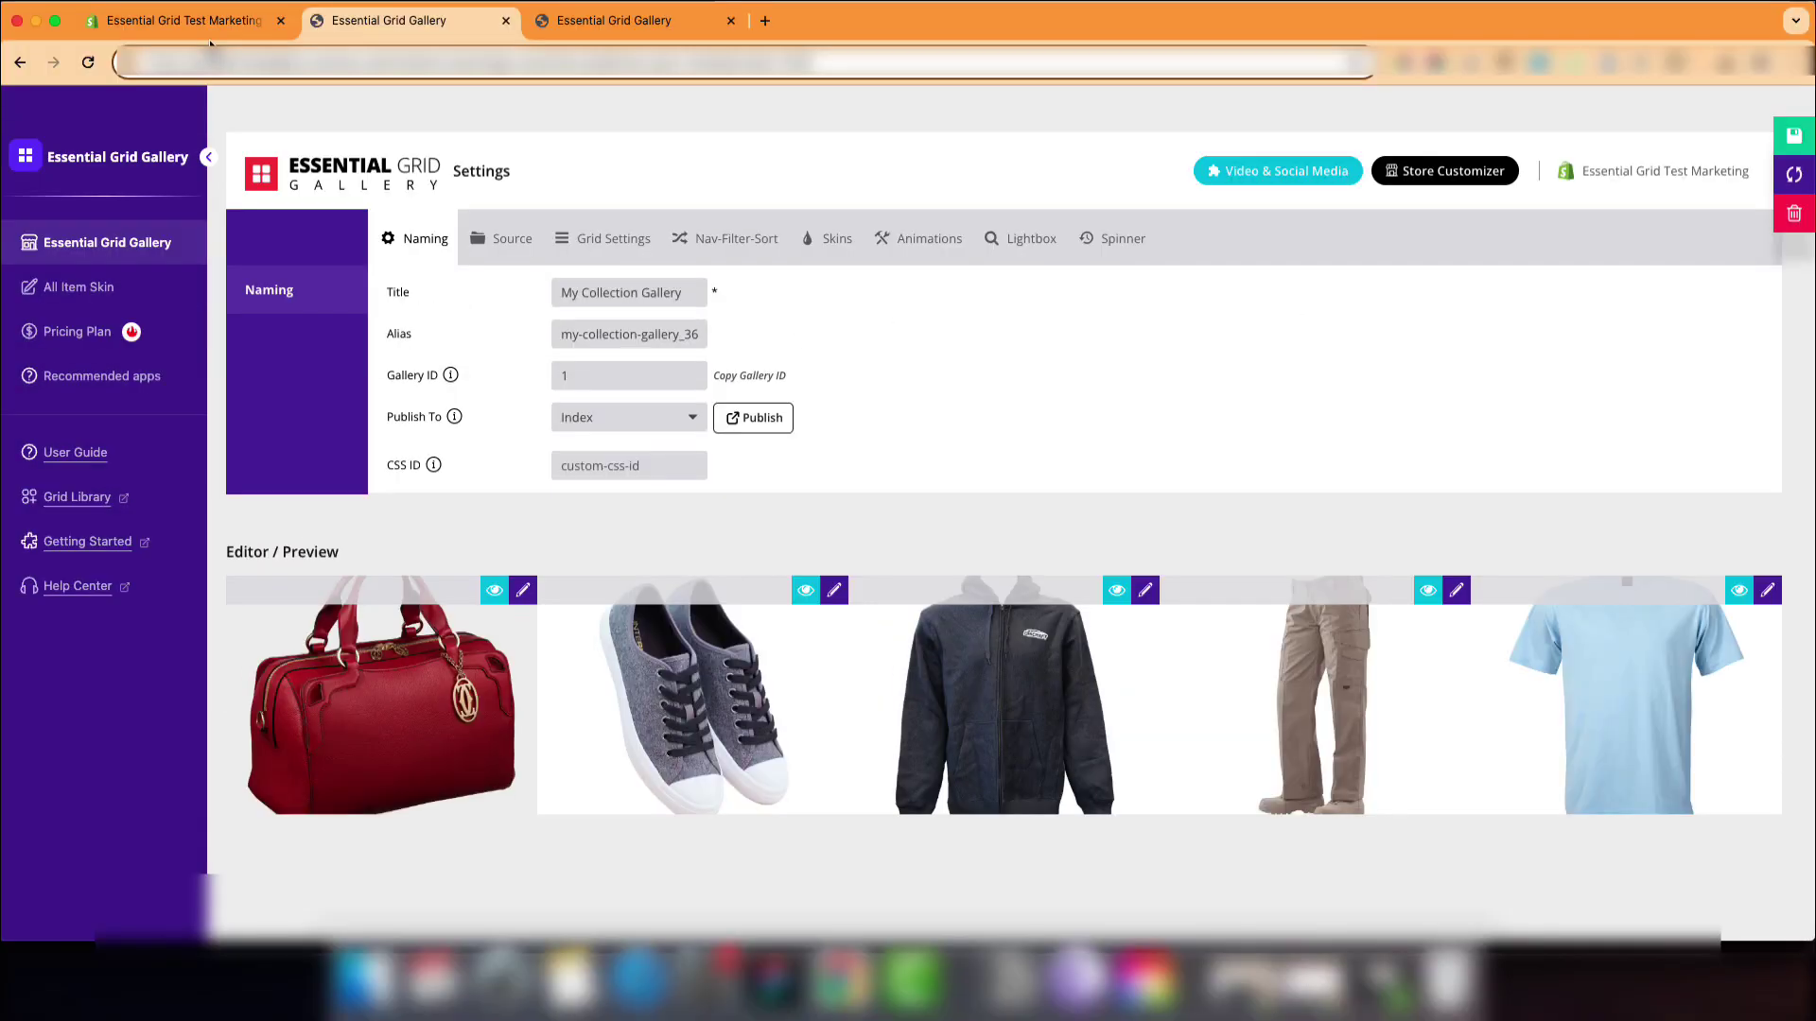
Publish the gallery to the store's Index page.
left_click(210, 26)
left_click(397, 20)
left_click(795, 420)
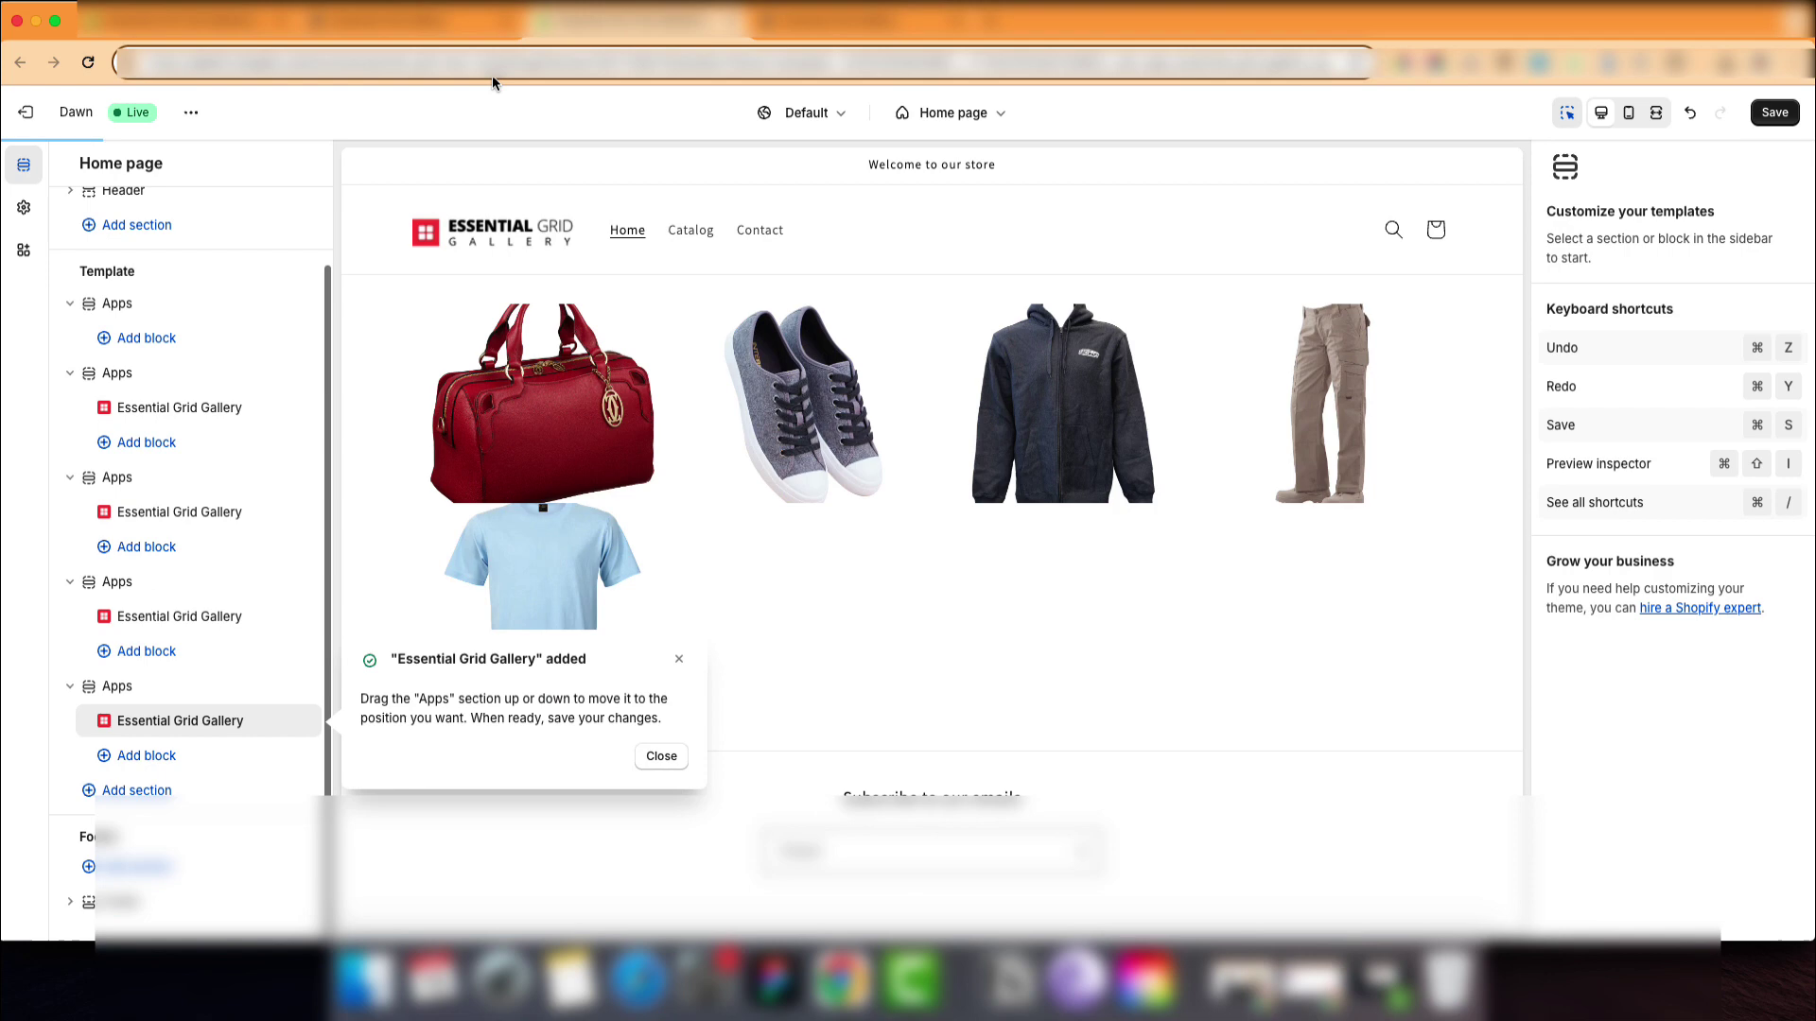
Dismiss the gallery-added notice and view the live home page from the theme's options menu.
left_click(661, 756)
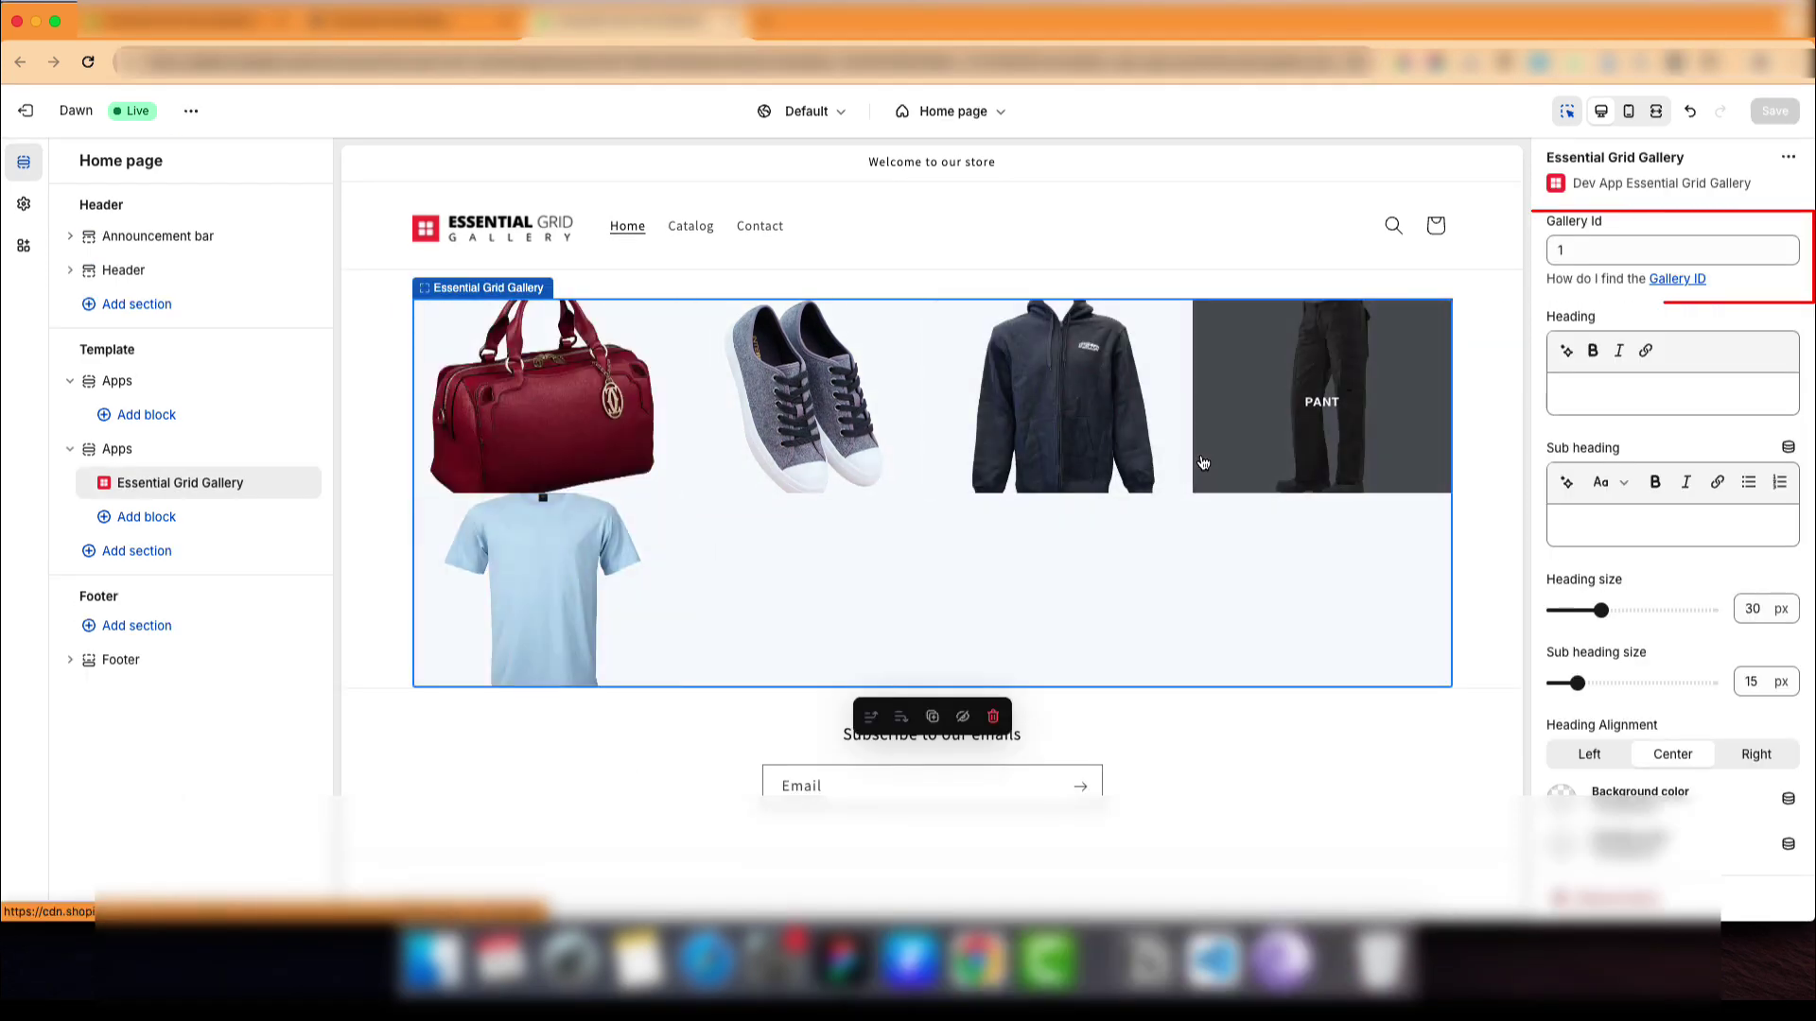
left_click(191, 111)
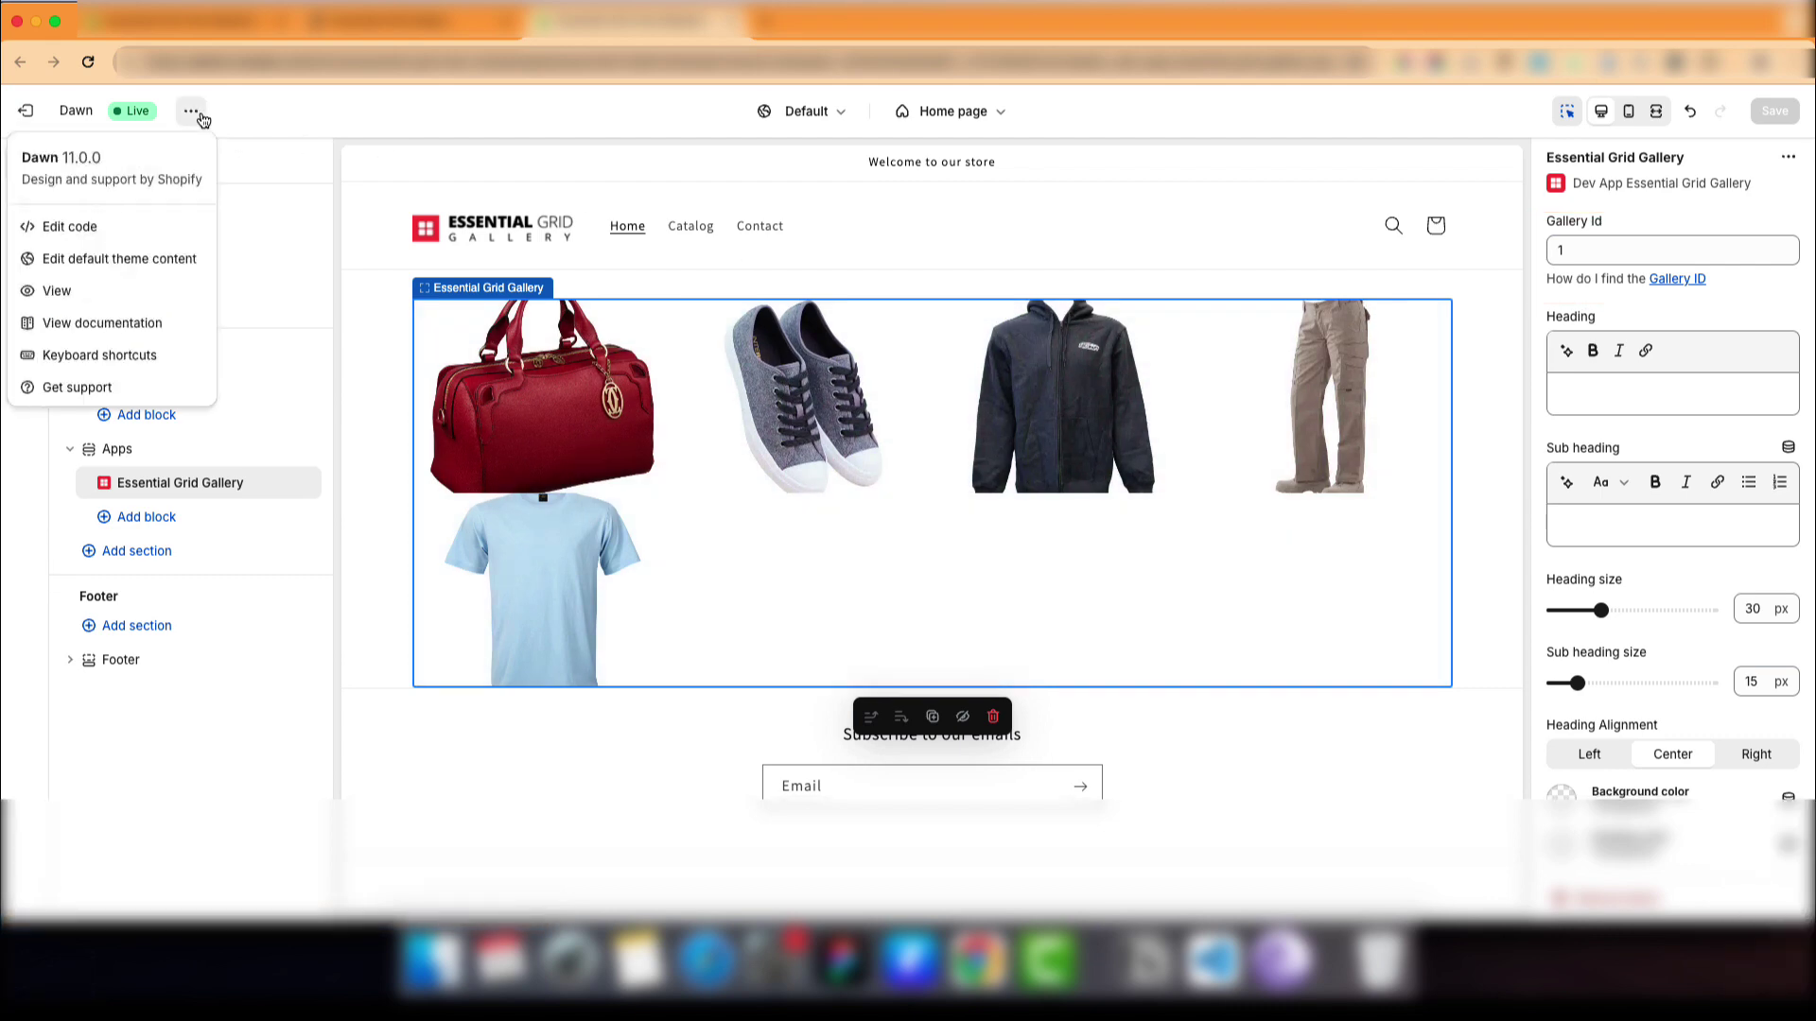
left_click(147, 295)
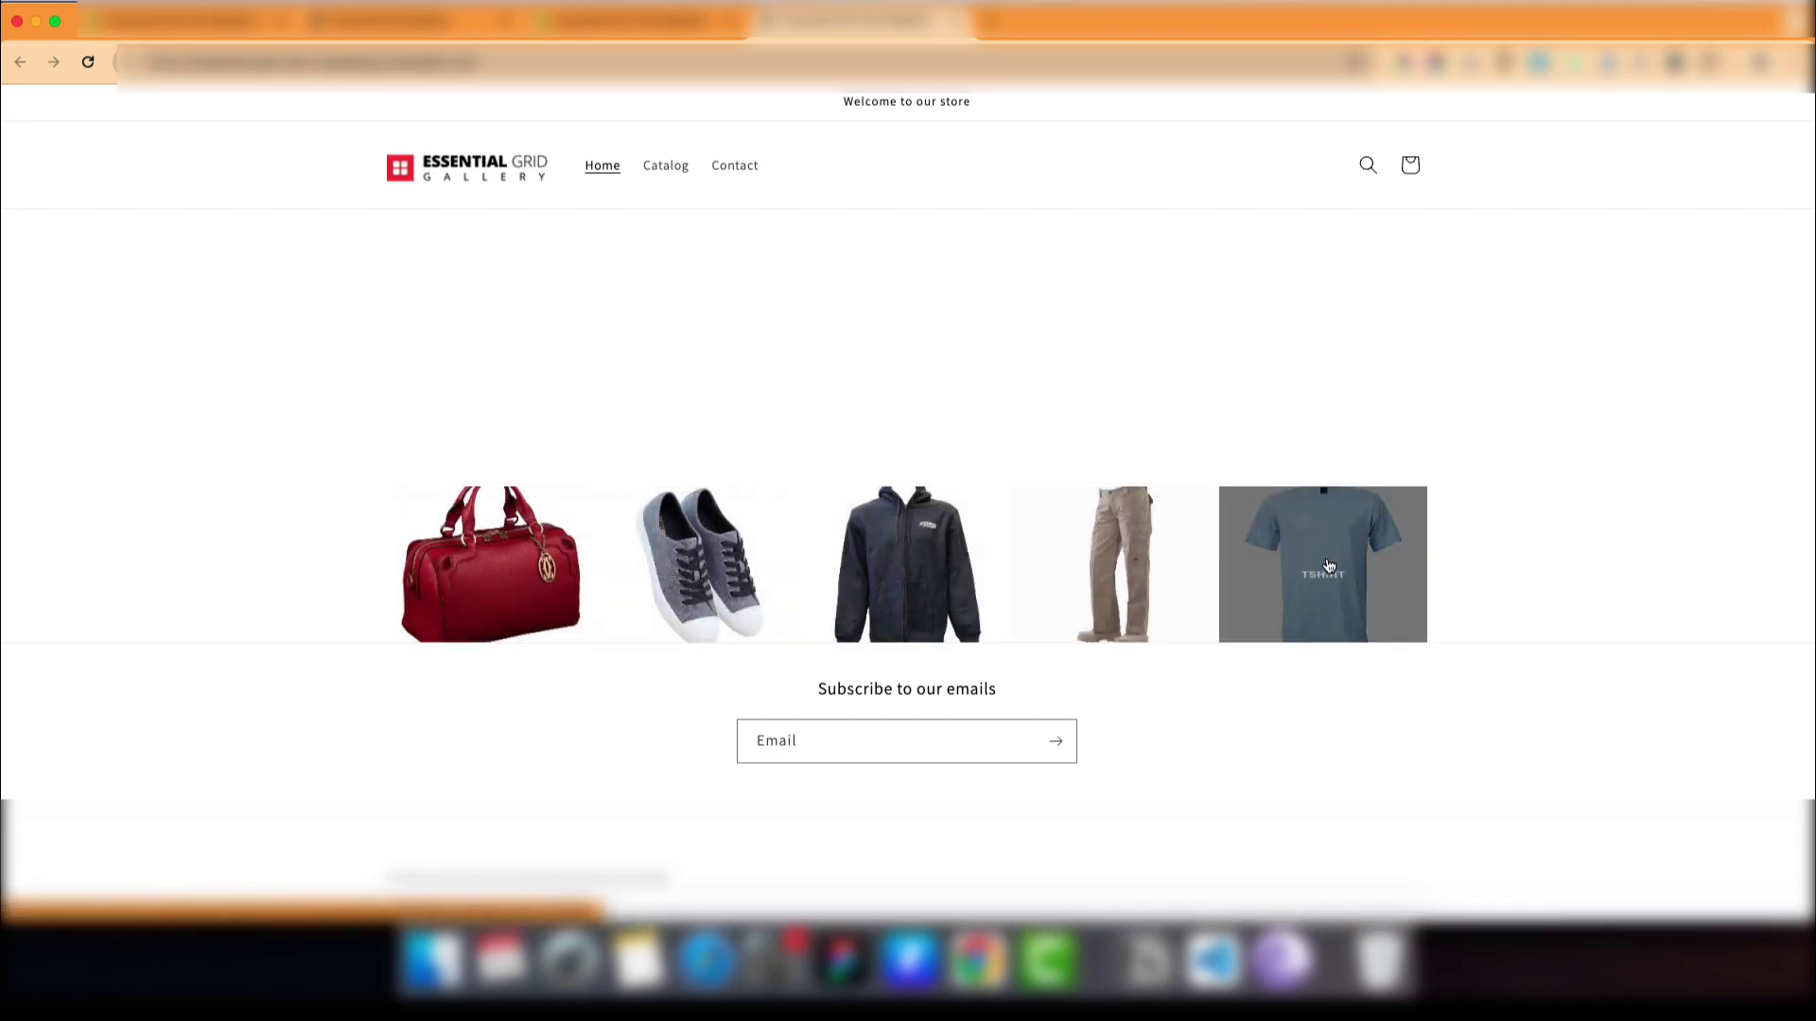
left_click(638, 29)
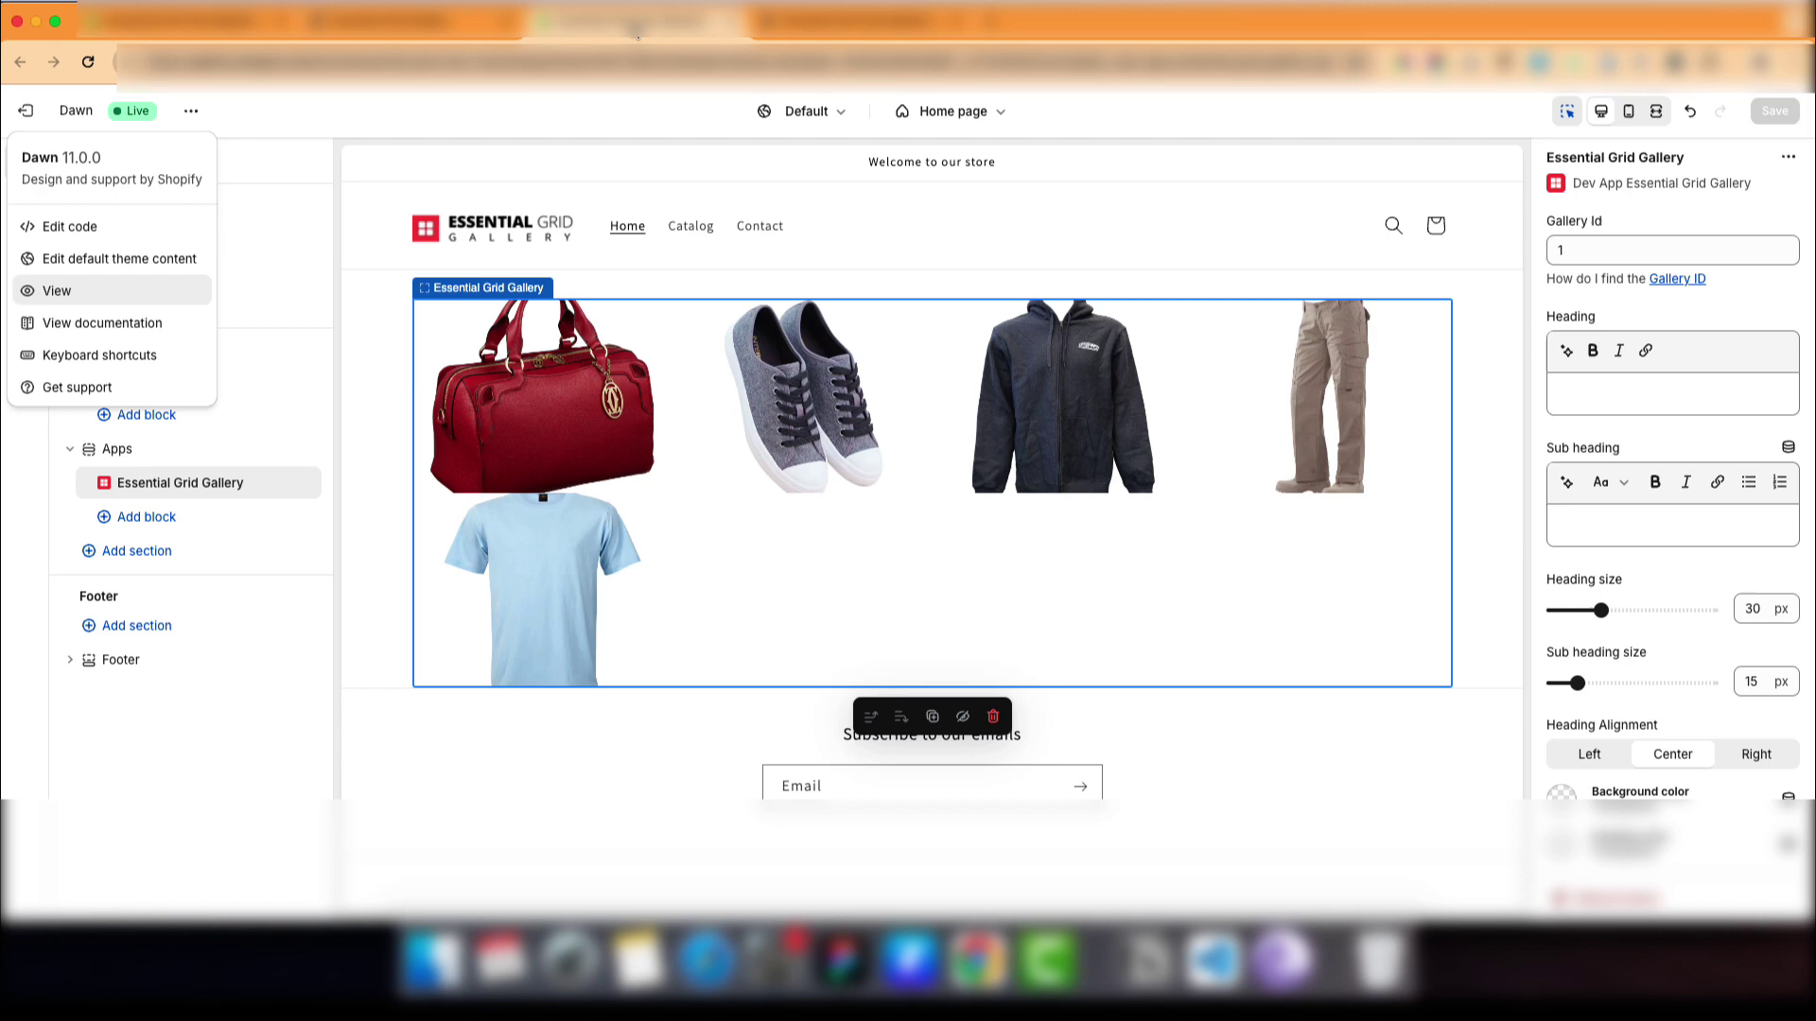
Save the gallery from its Grid Settings tab and return to the storefront.
left_click(416, 21)
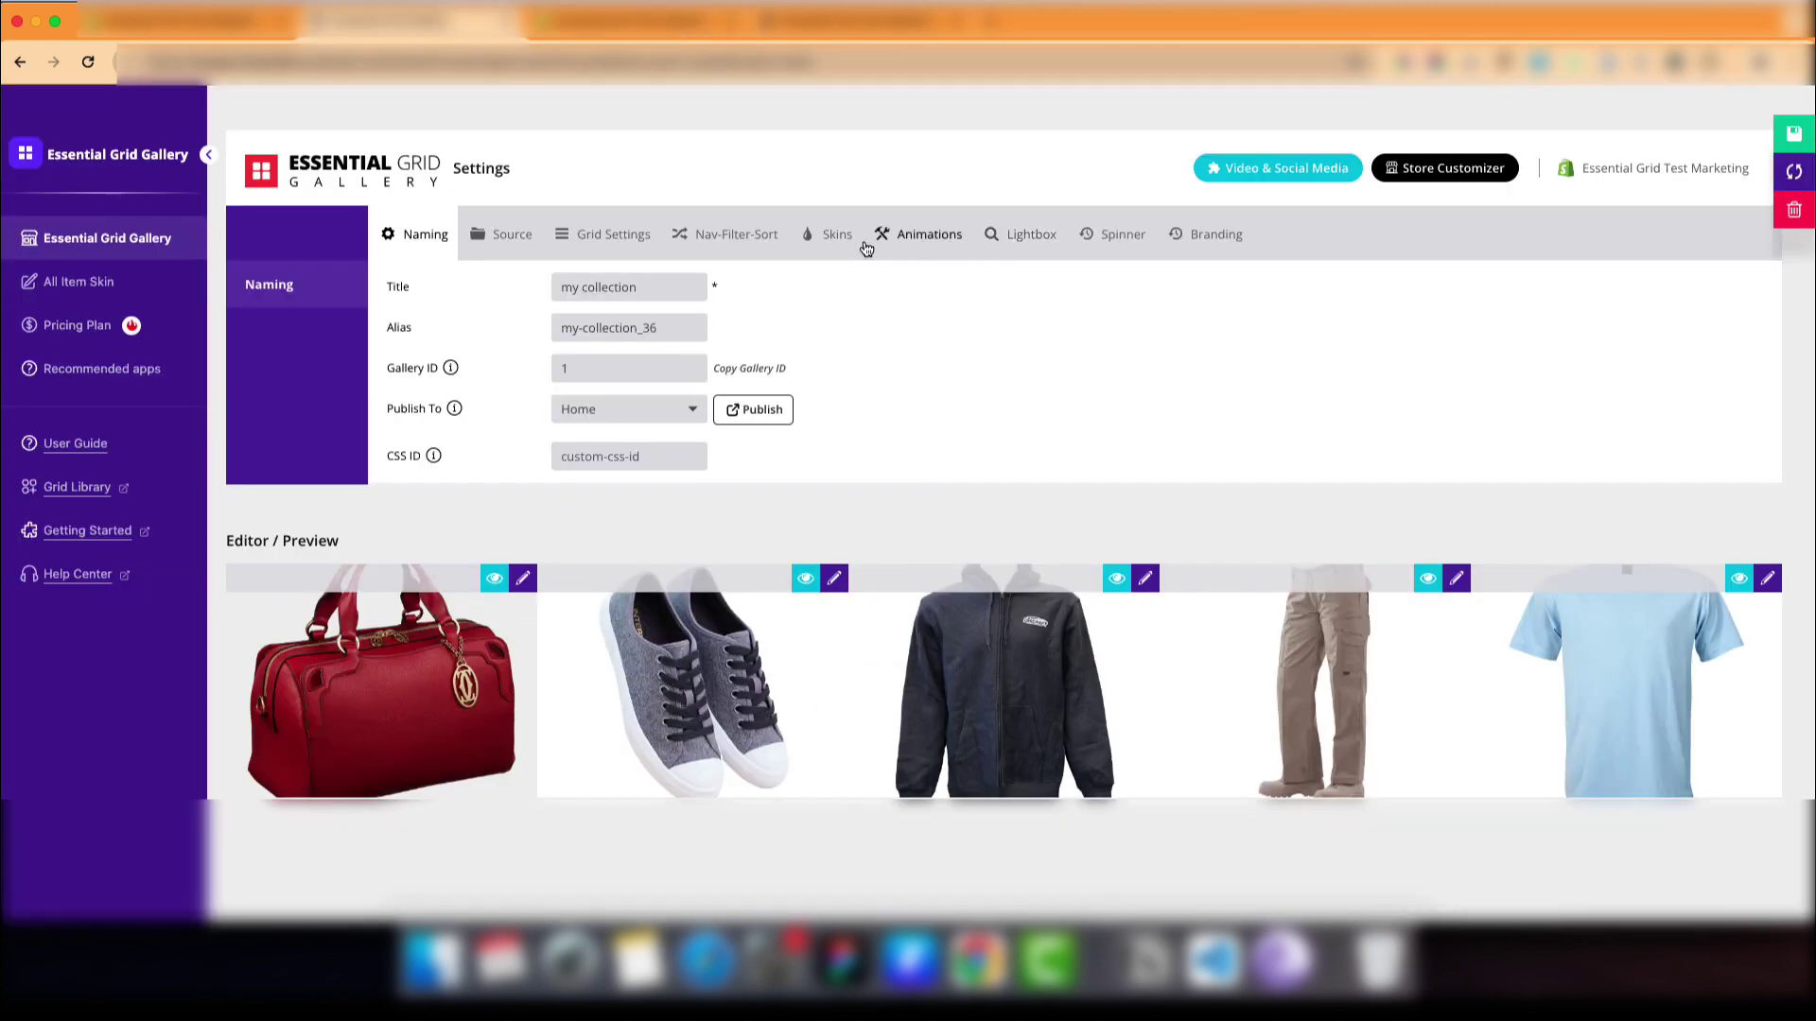
left_click(623, 243)
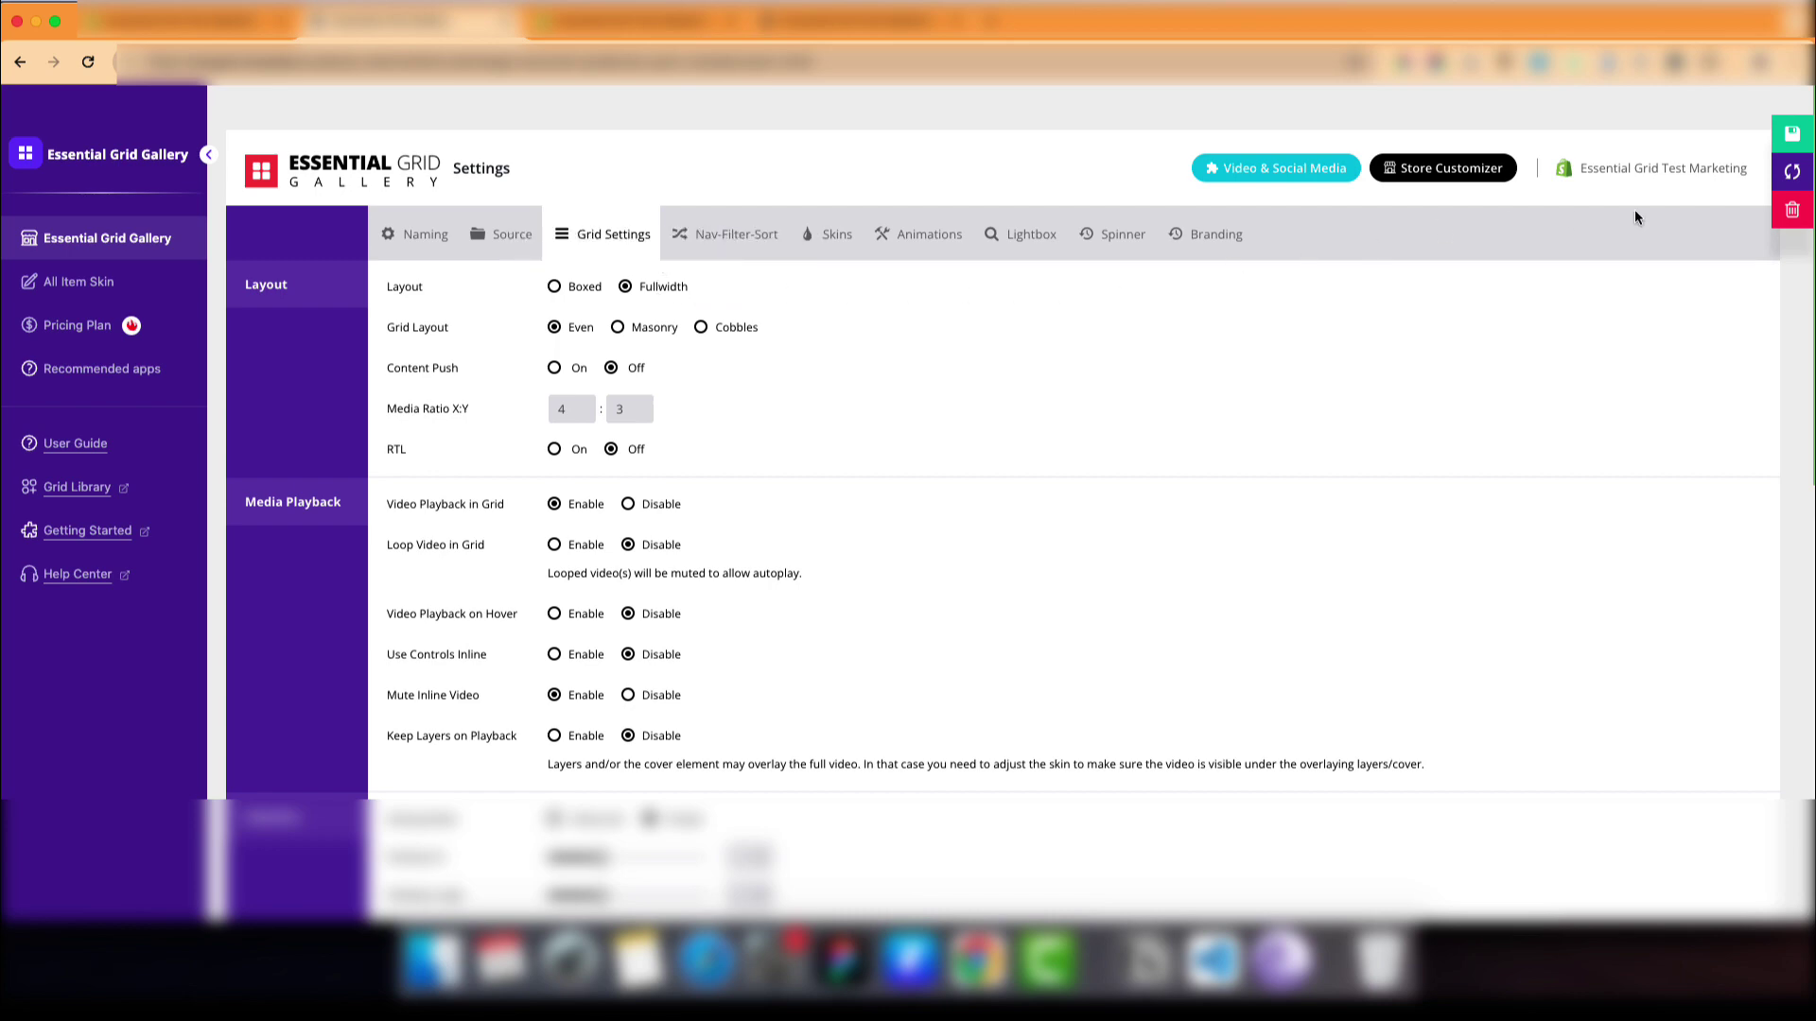
left_click(1789, 142)
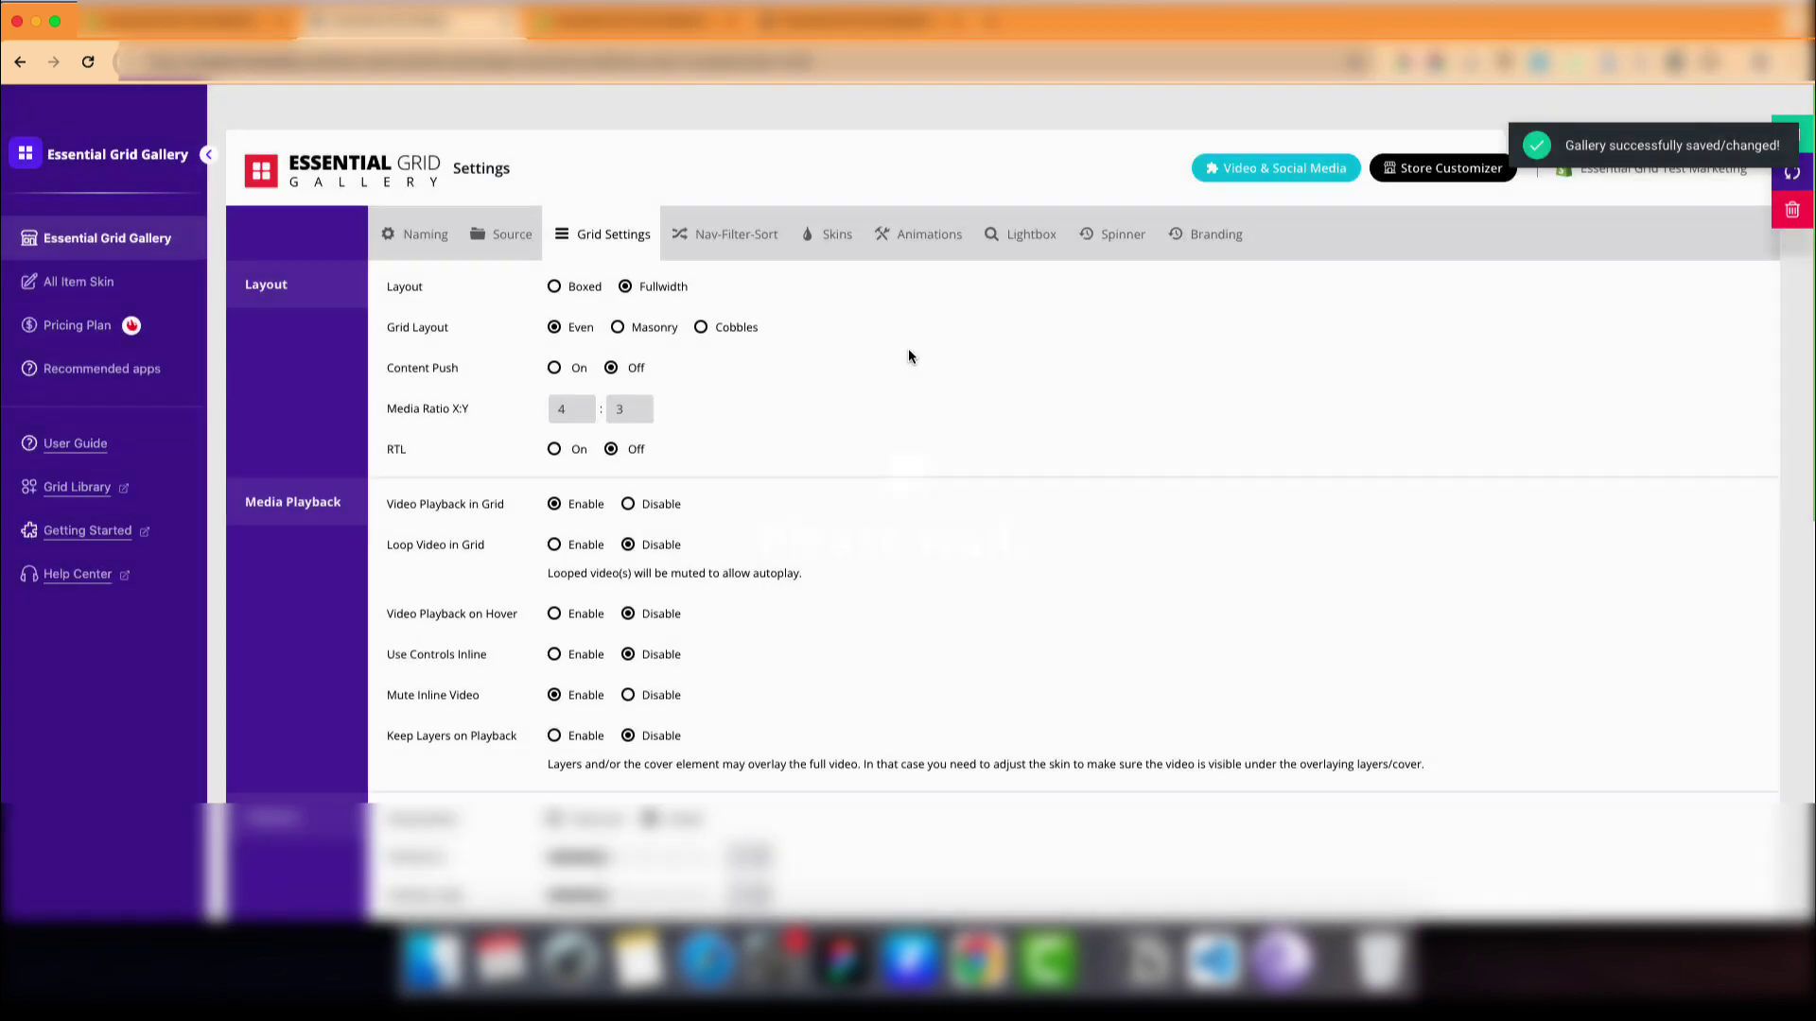
left_click(857, 28)
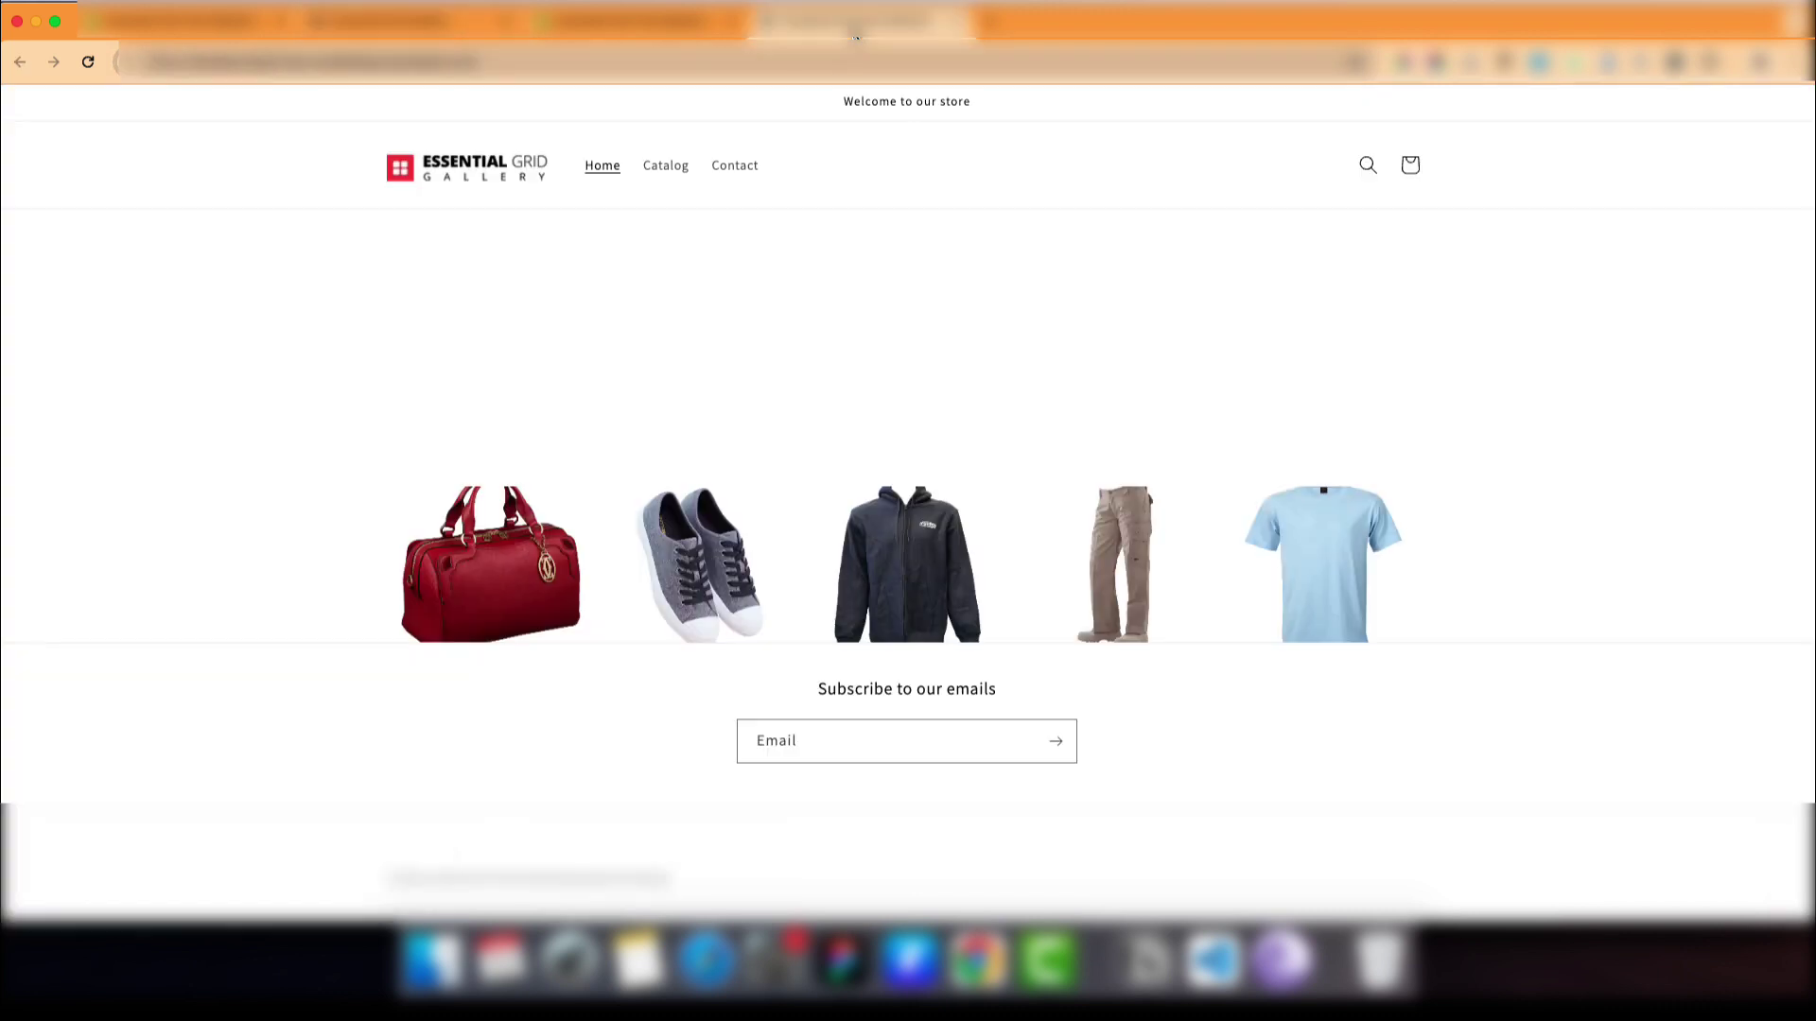
Reload the home page and return to it from the Bag collection.
left_click(87, 62)
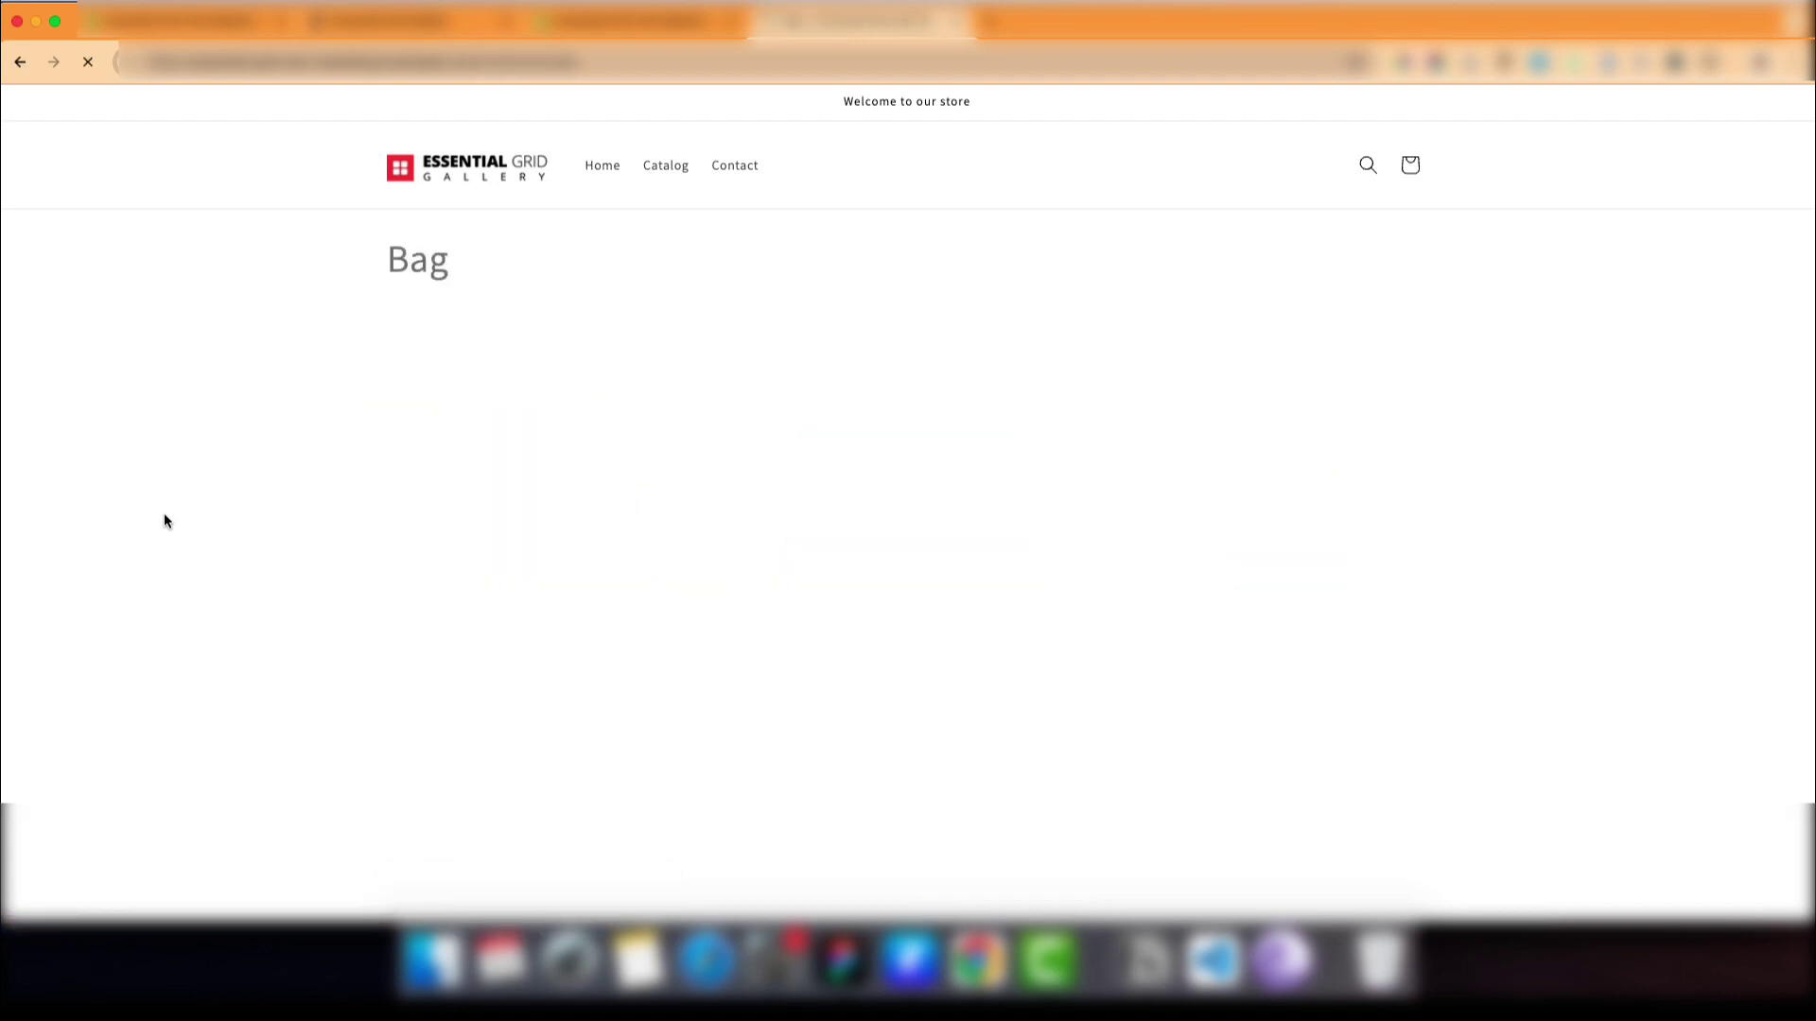
left_click(22, 62)
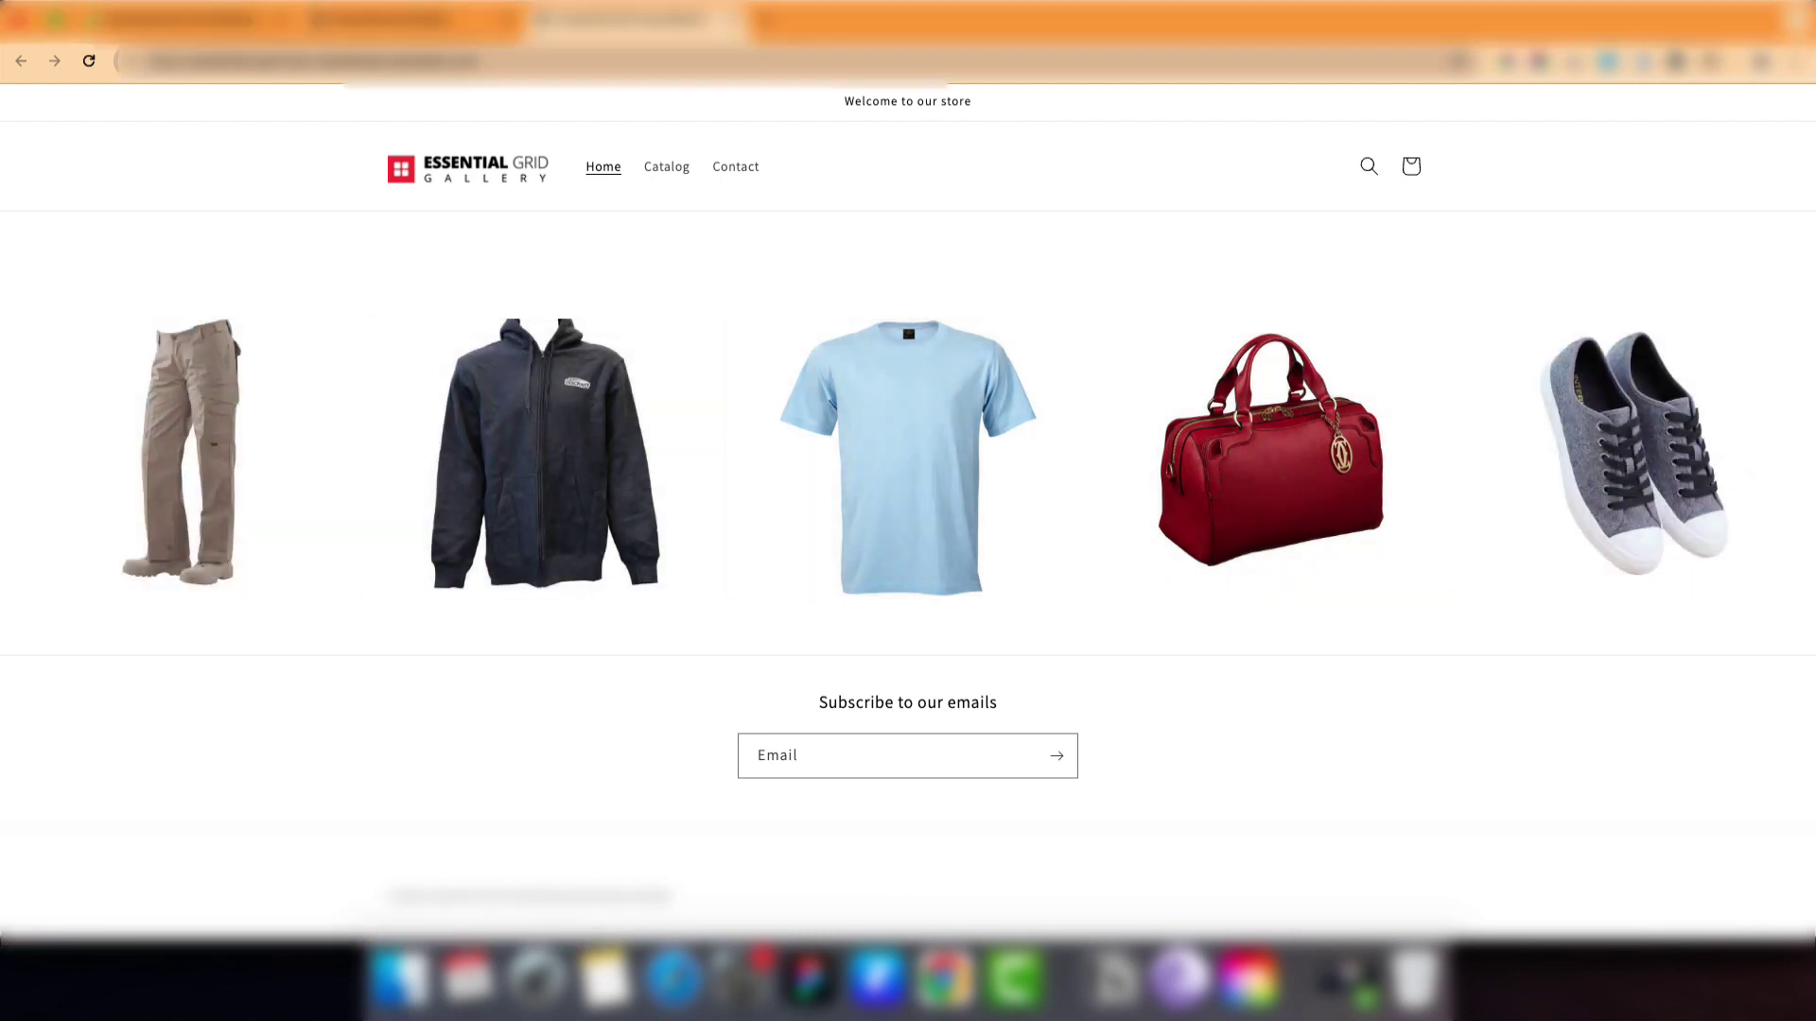
Place next/previous arrows on the grid's right and left and pagination below it, then save.
left_click(414, 19)
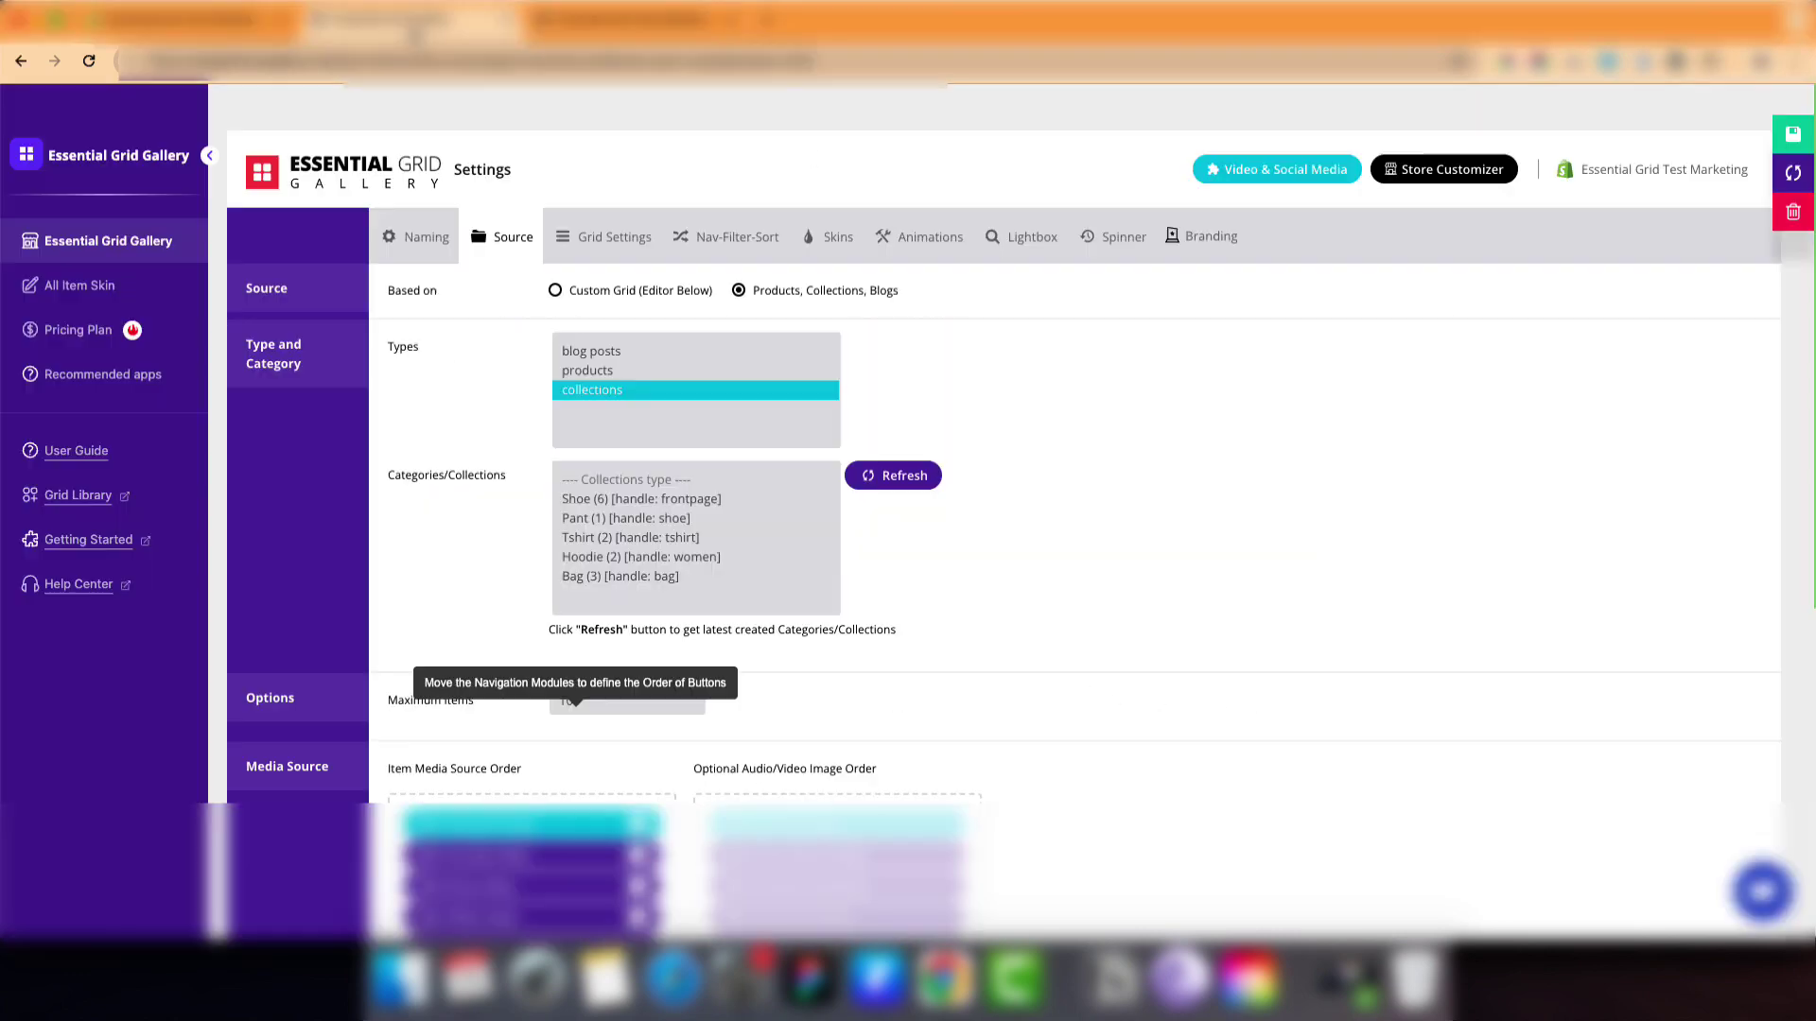
left_click(714, 242)
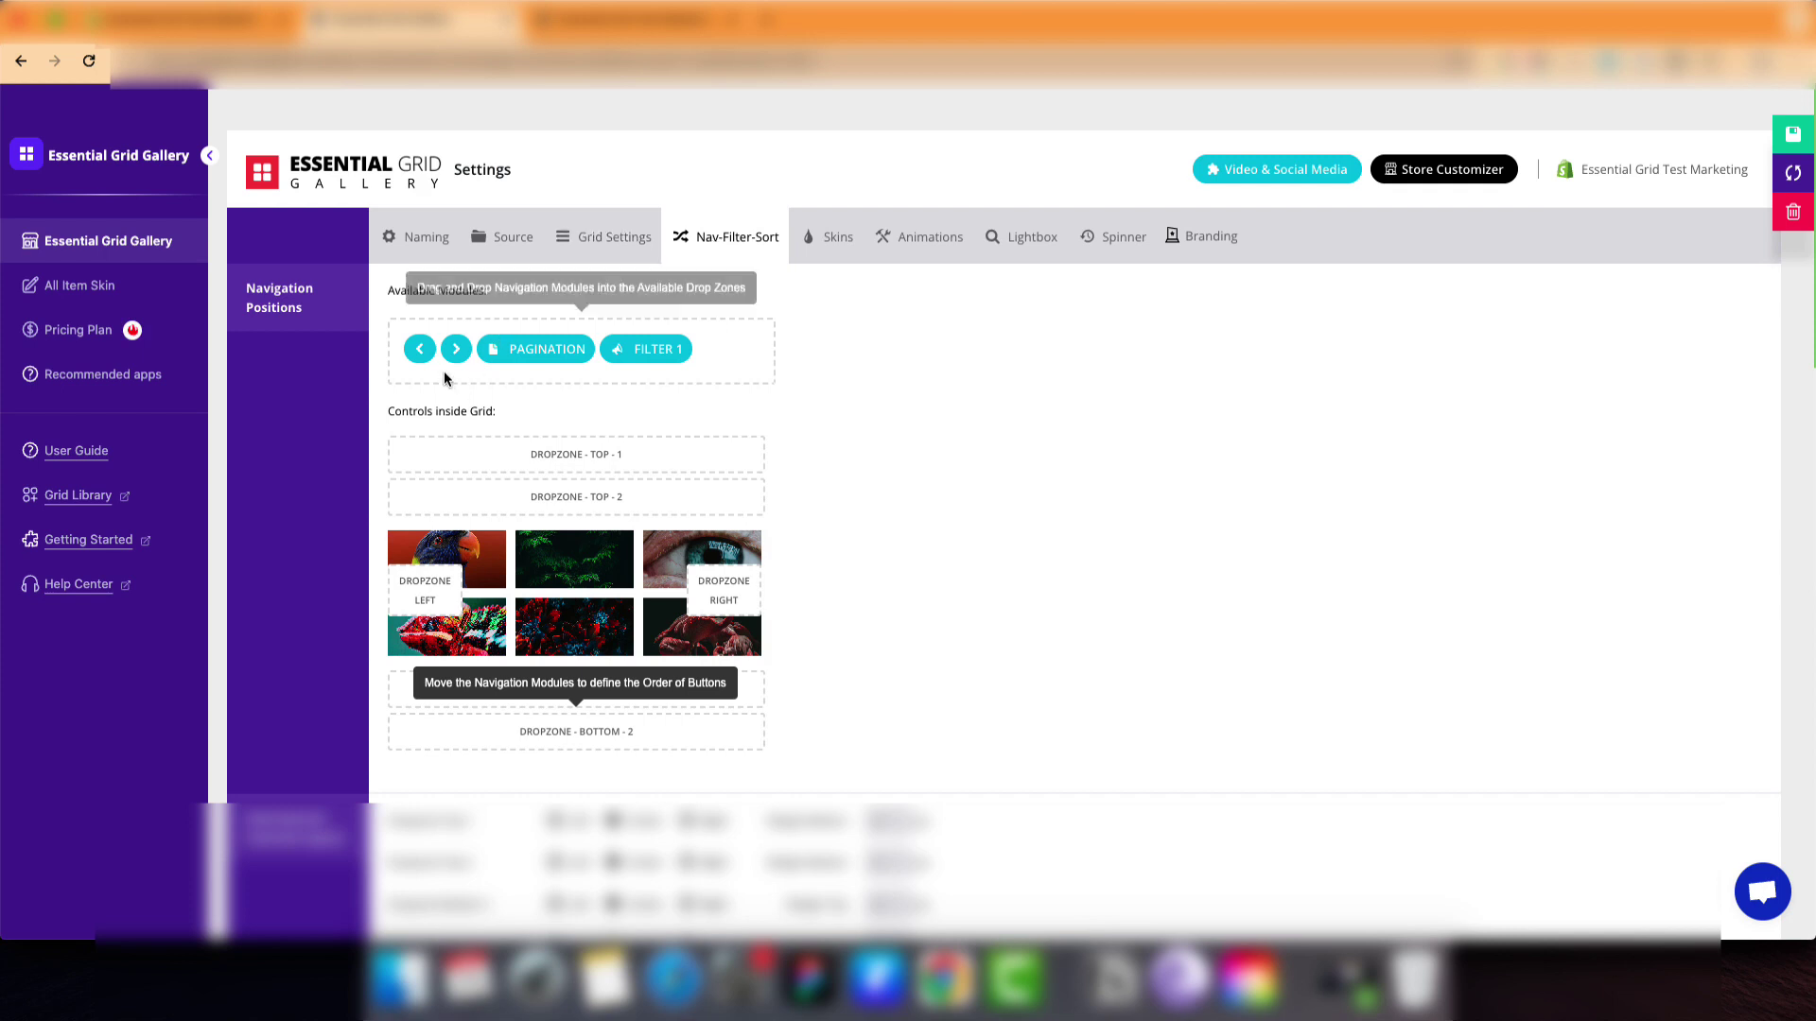
left_click_drag(455, 349, 735, 587)
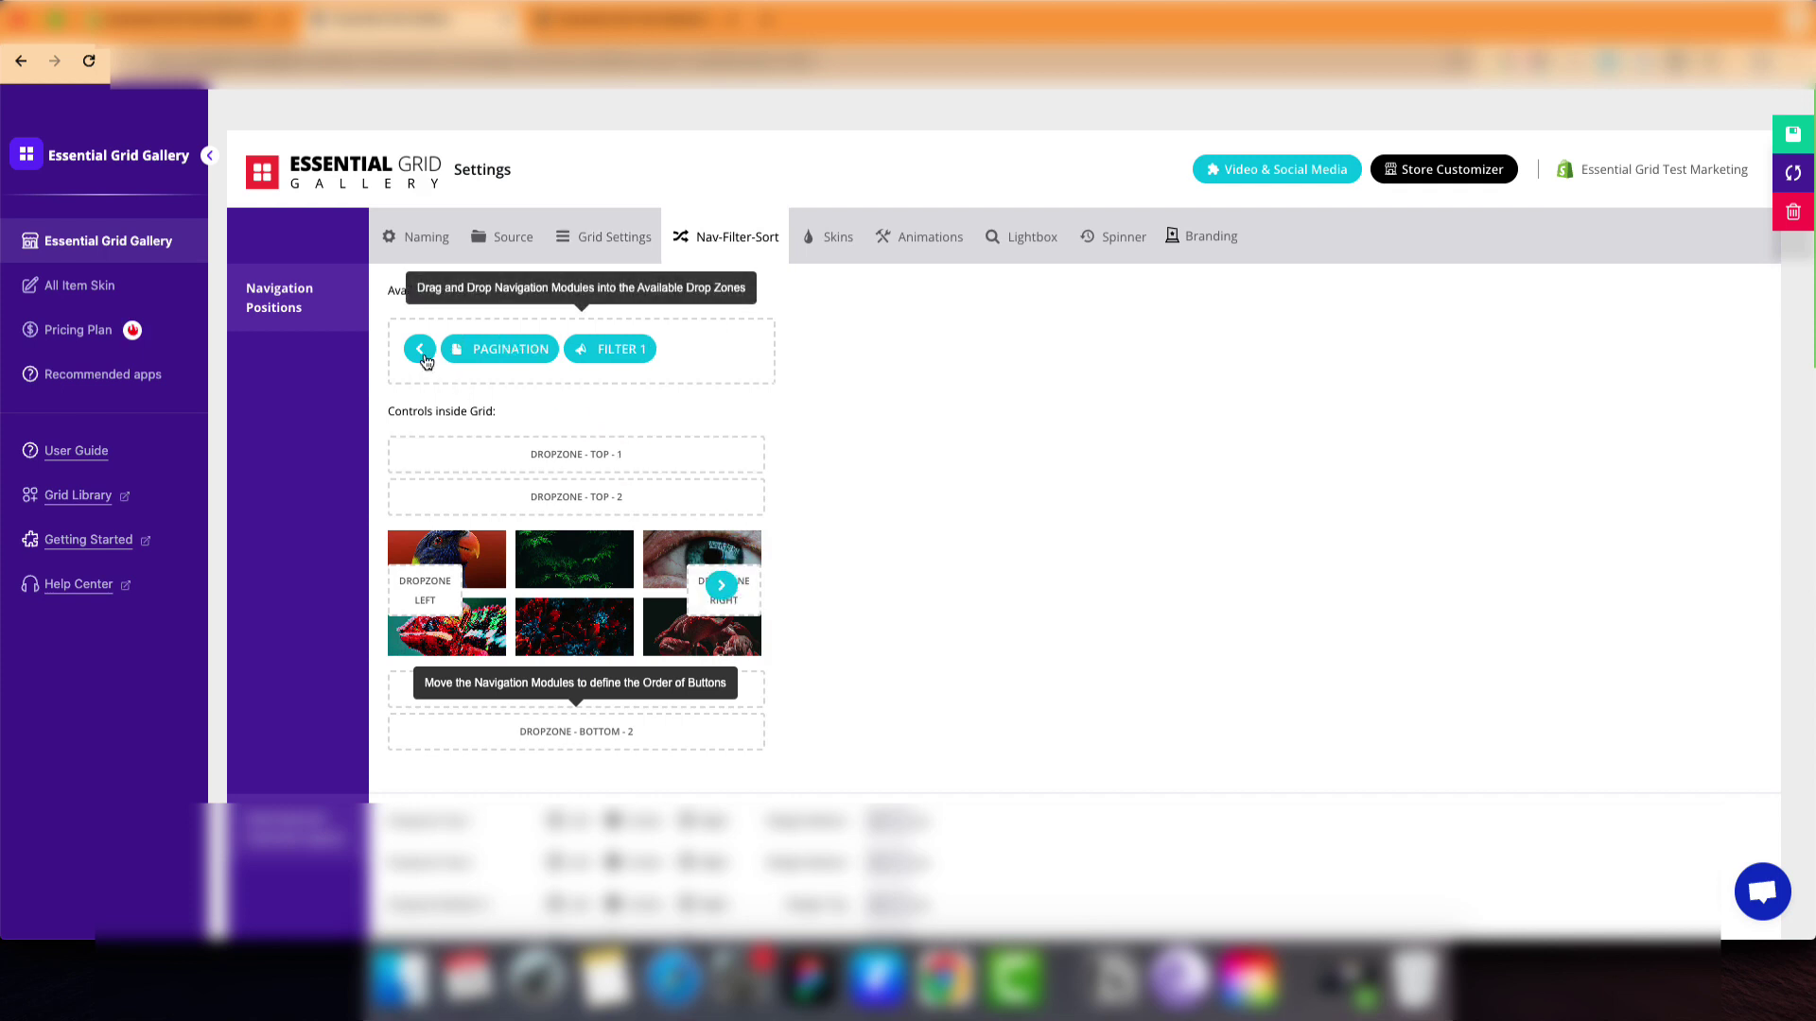
left_click_drag(419, 349, 423, 586)
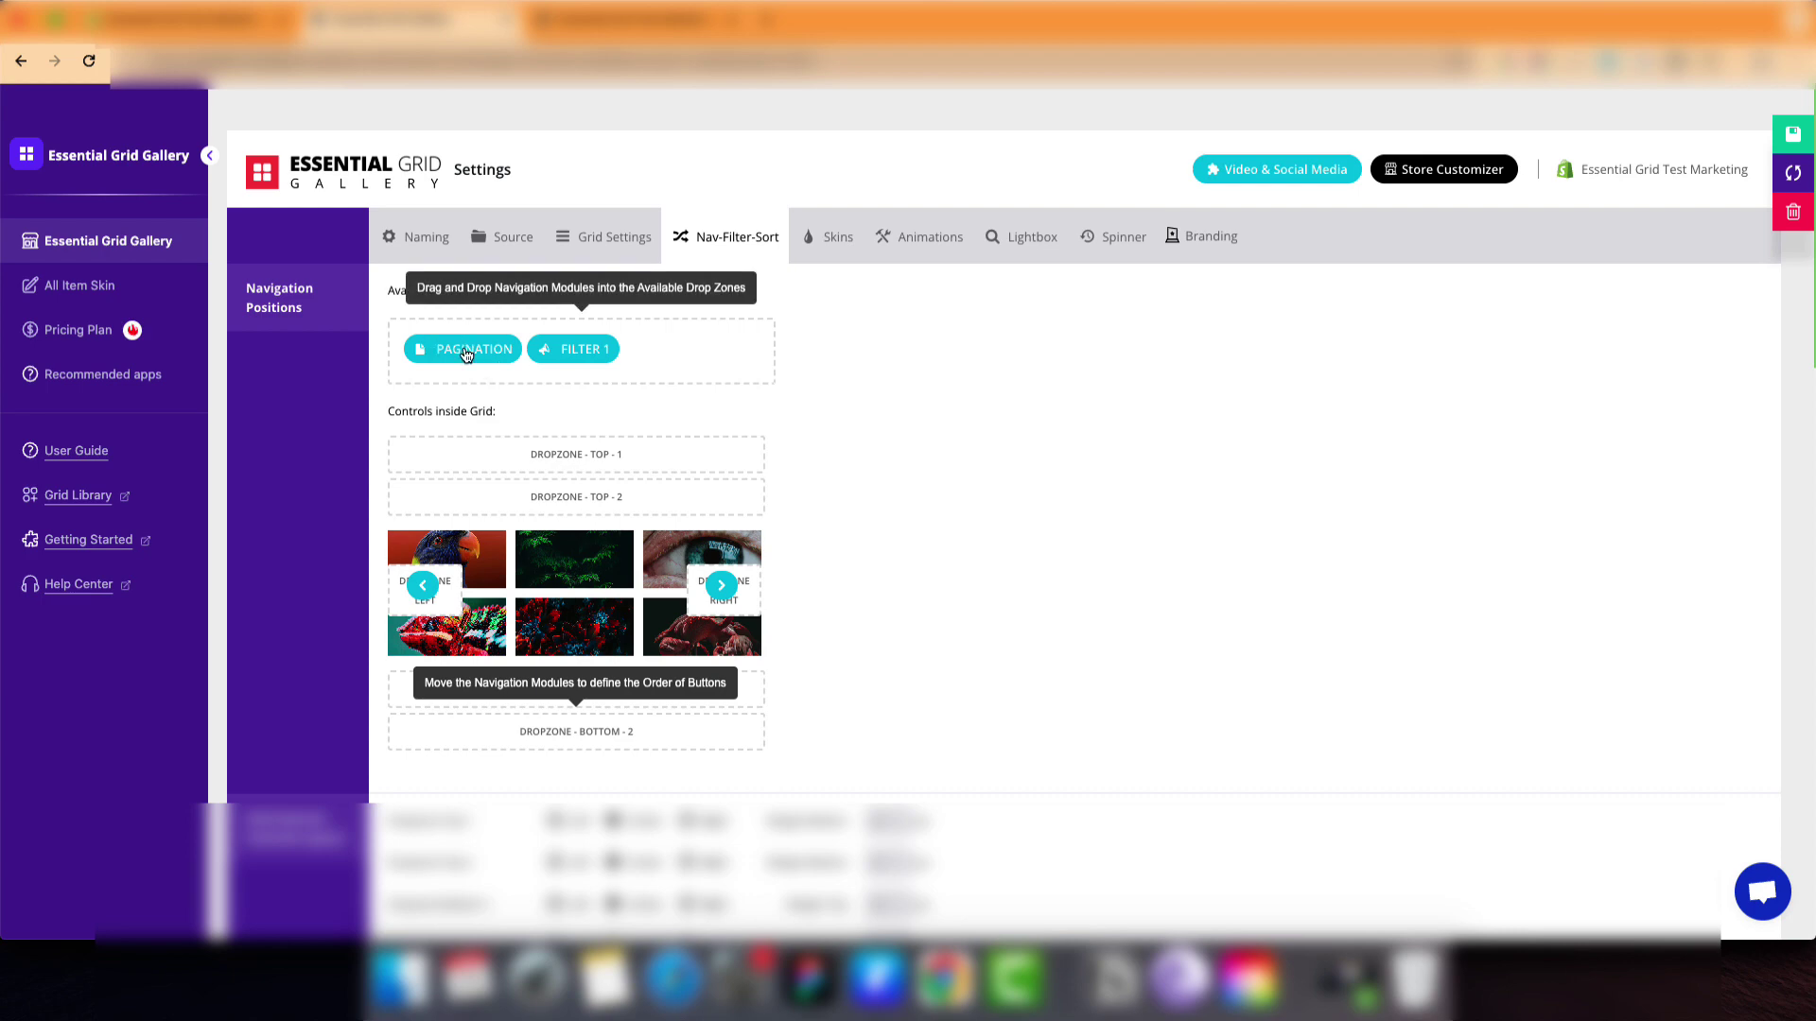
left_click_drag(467, 353, 584, 738)
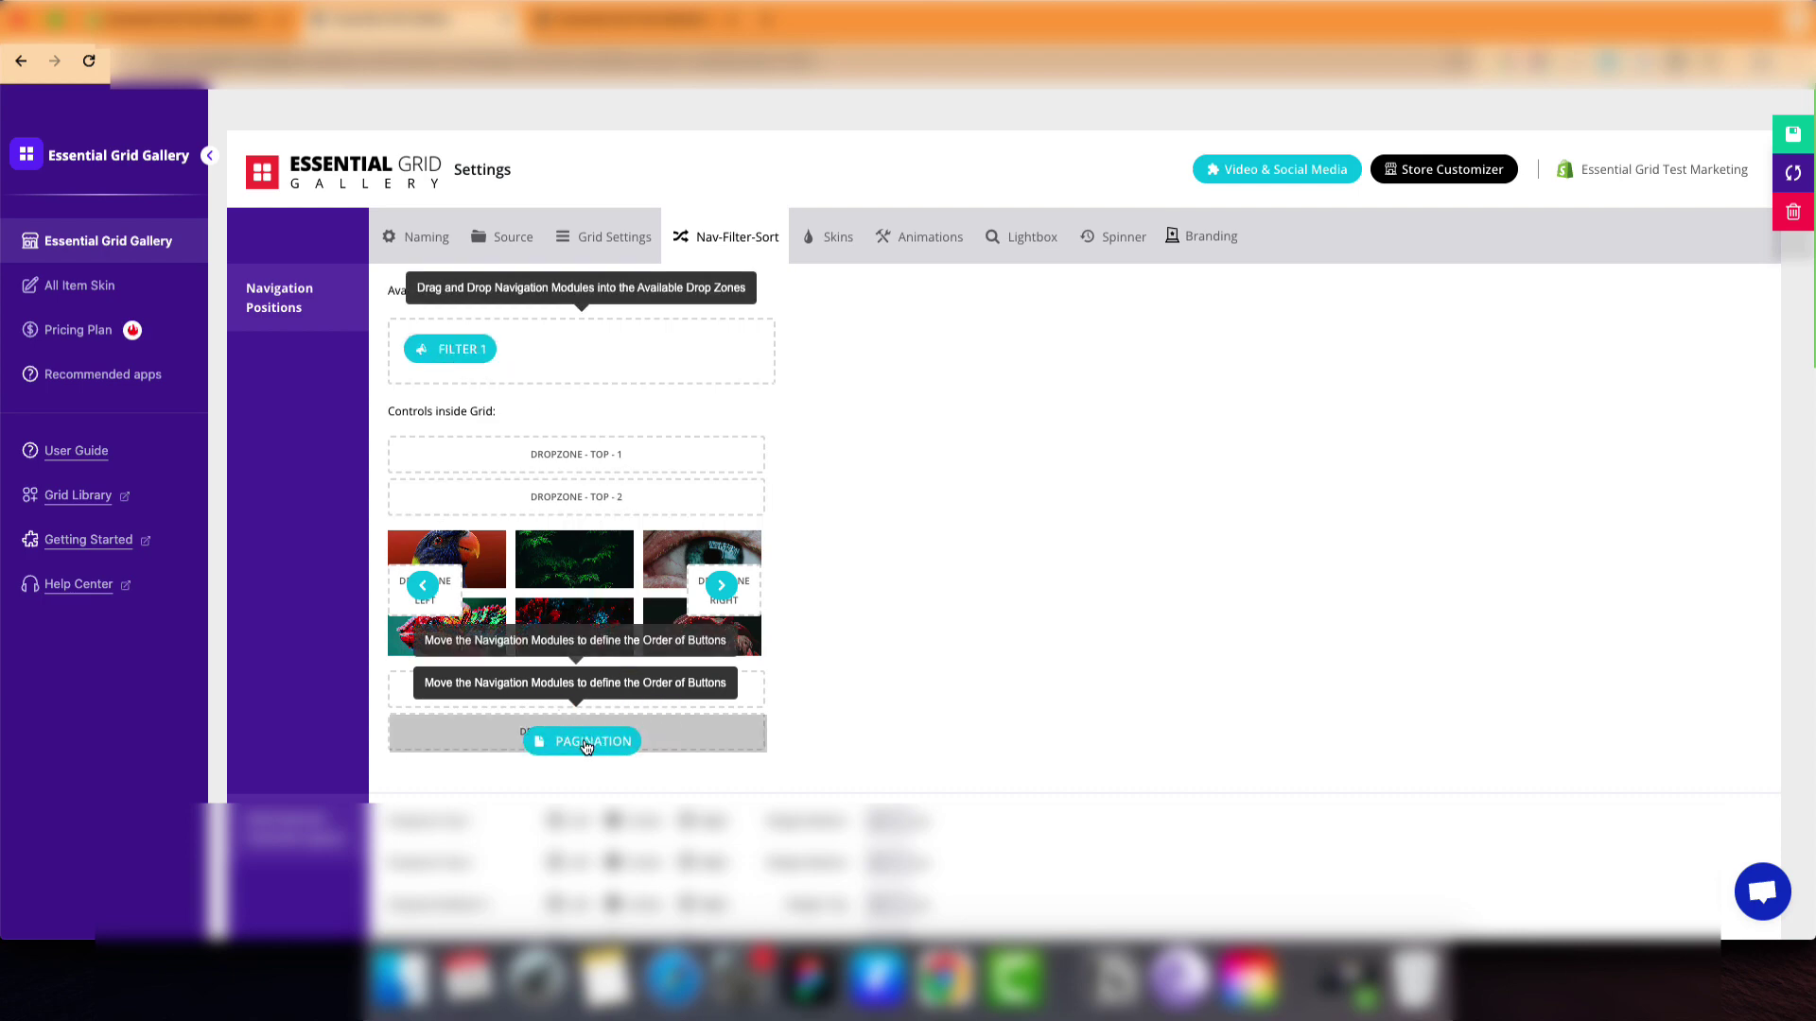
left_click(1790, 130)
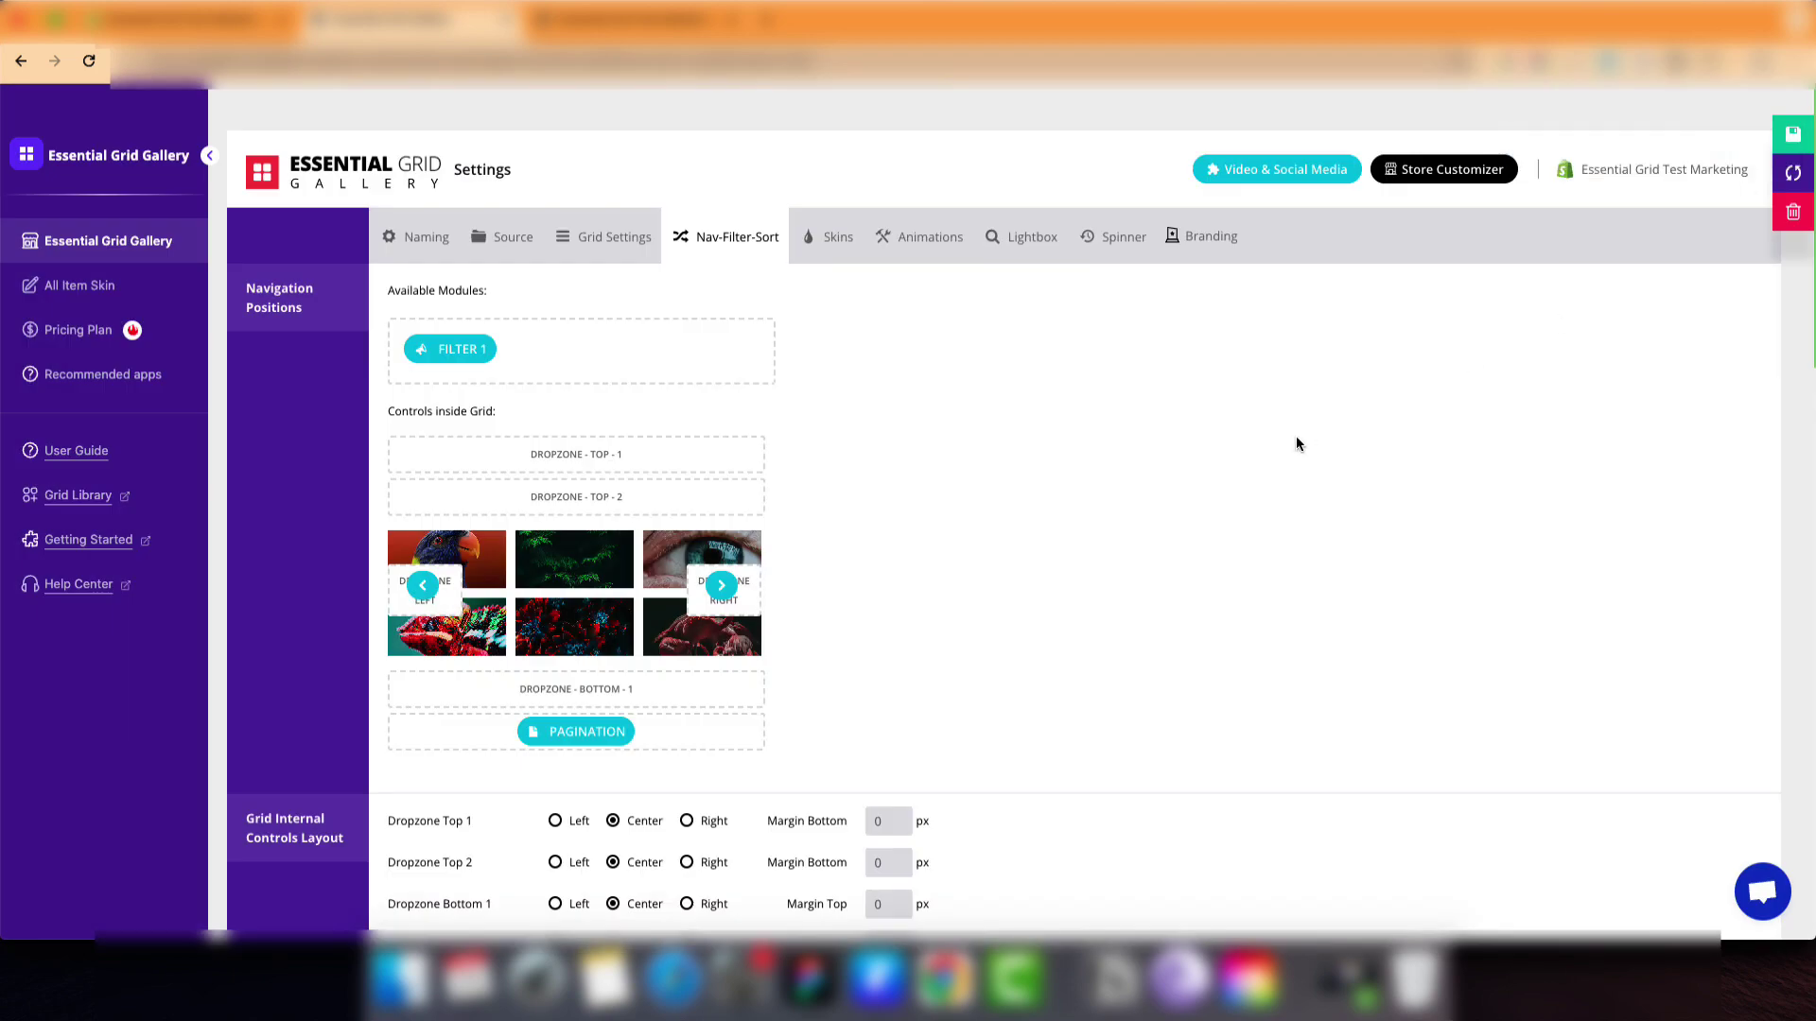
left_click(634, 19)
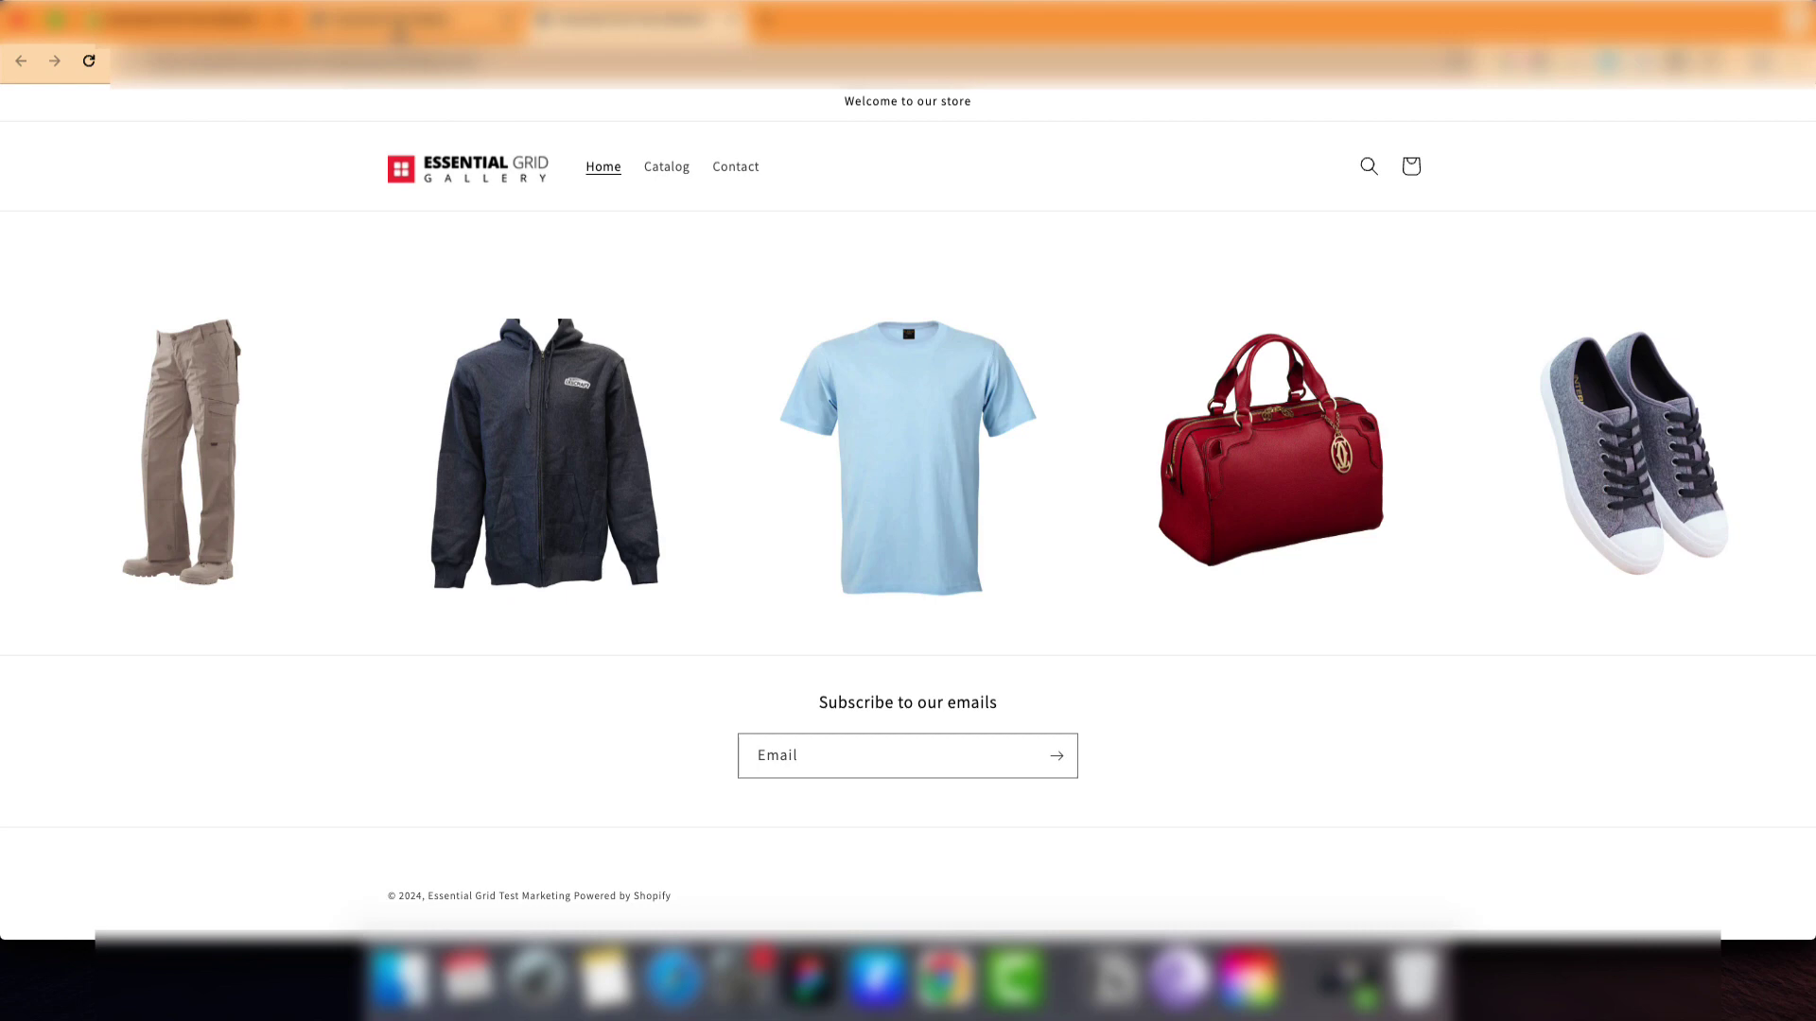
Enable pagination in Grid Settings with one visible row and save.
left_click(400, 29)
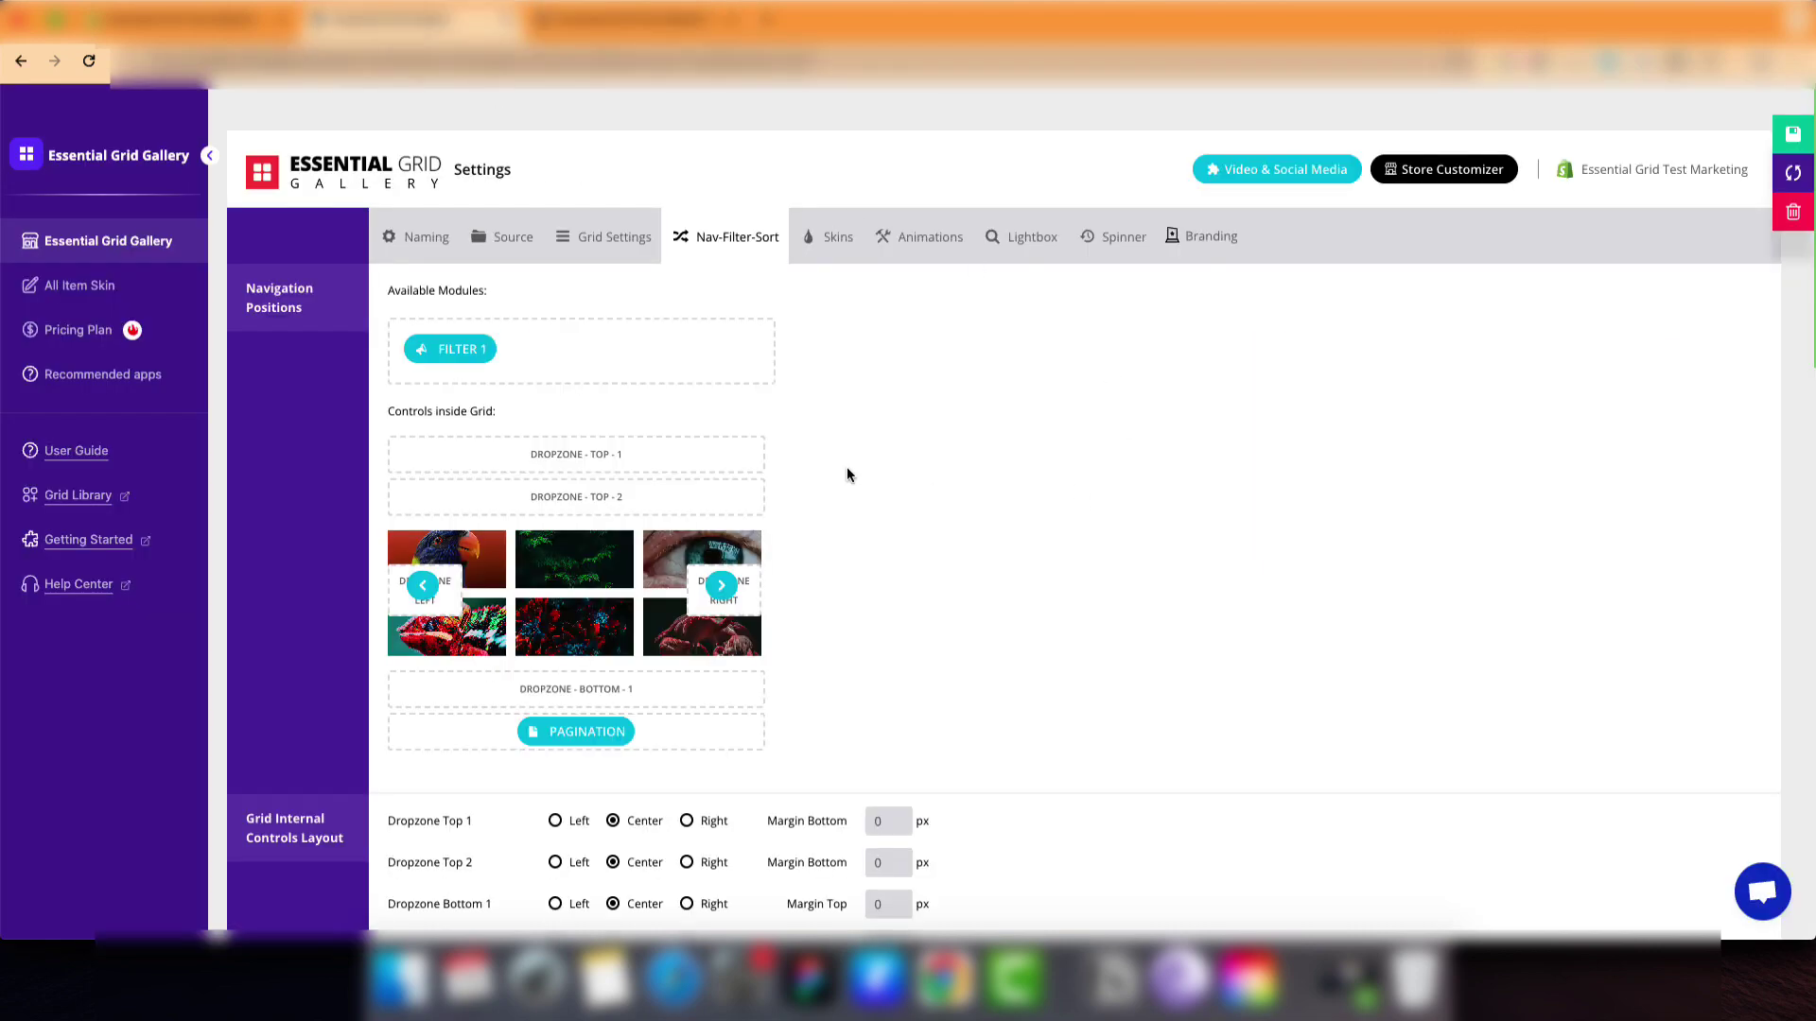
left_click(604, 244)
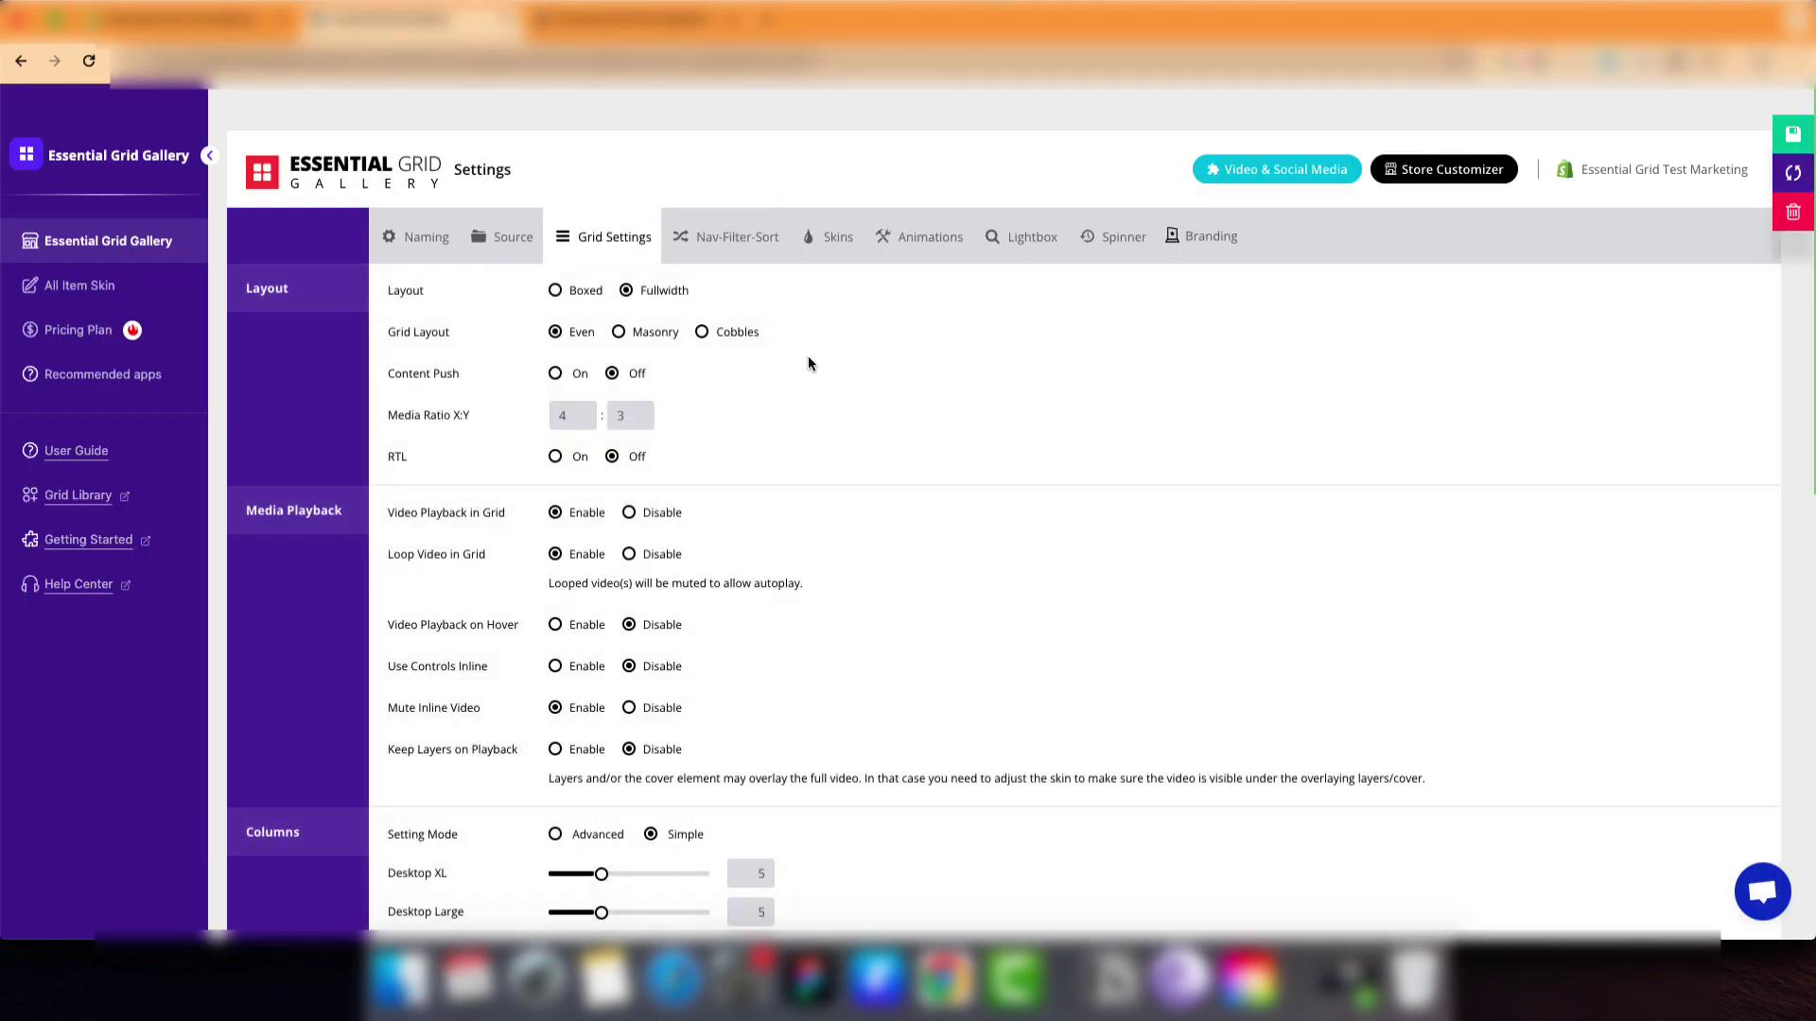
scroll(1044, 434, "down", 5)
scroll(1045, 435, "down", 5)
scroll(1044, 441, "down", 5)
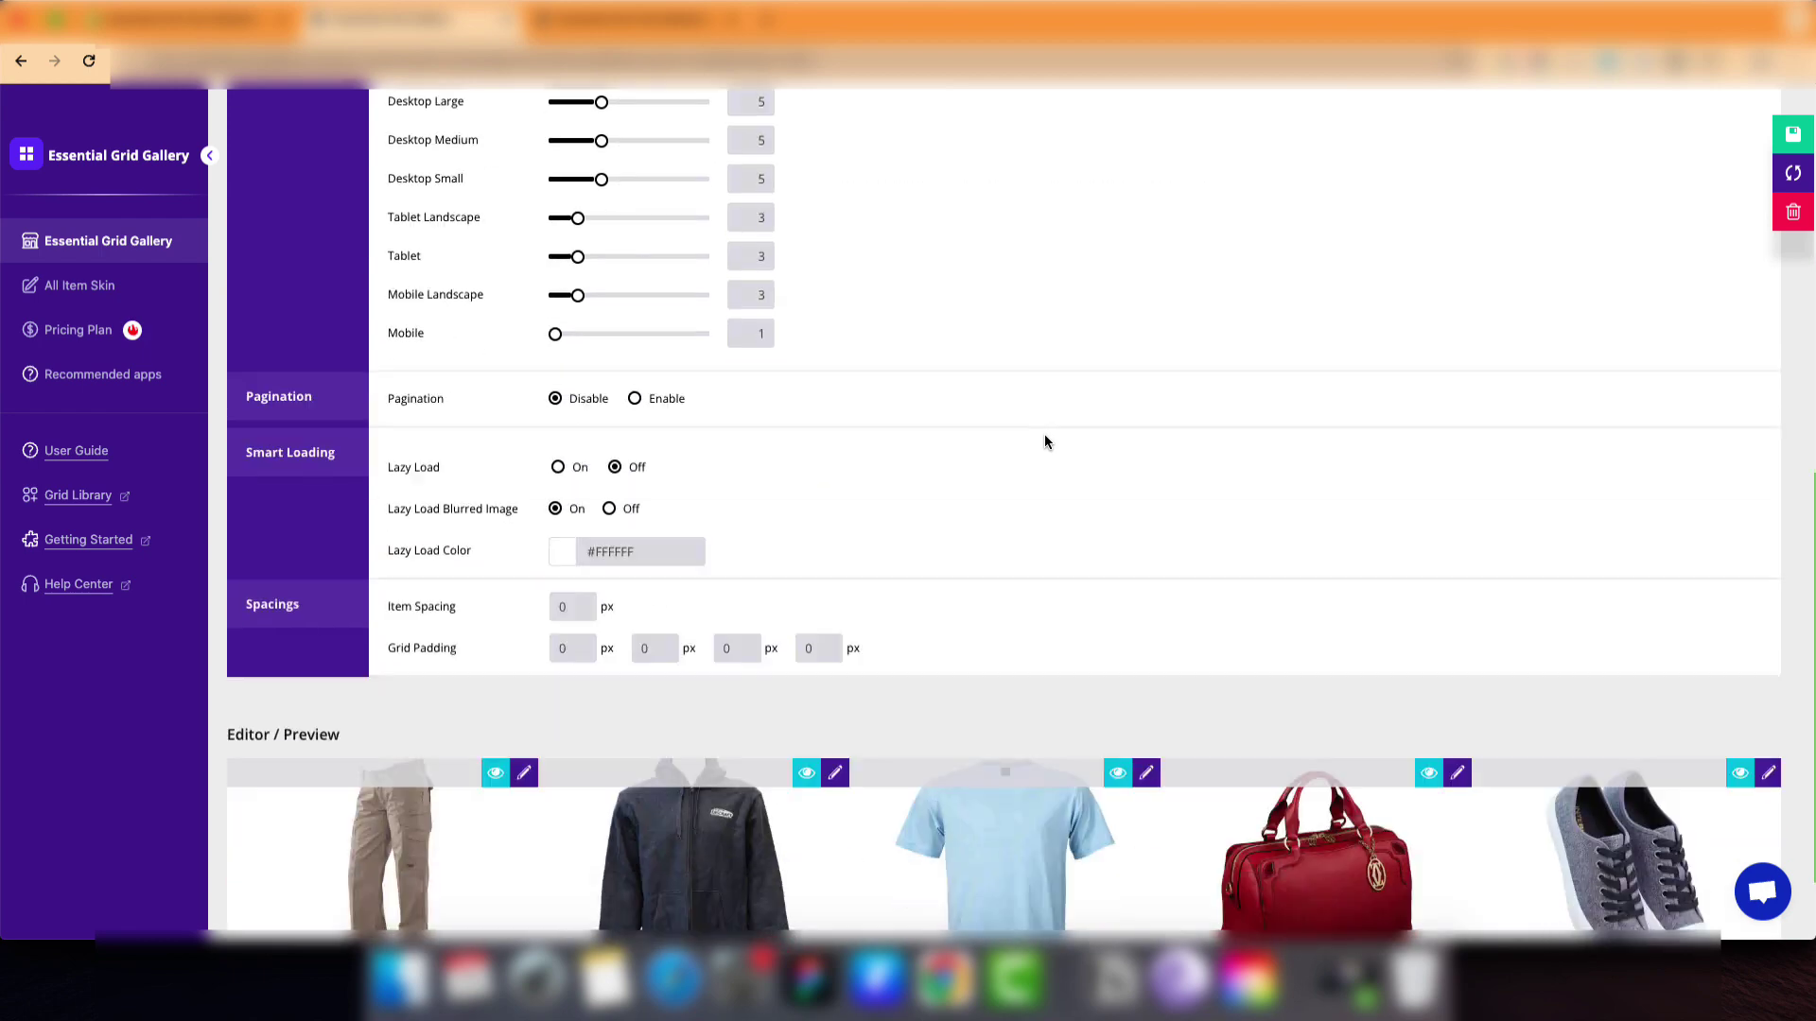
scroll(1044, 442, "up", 3)
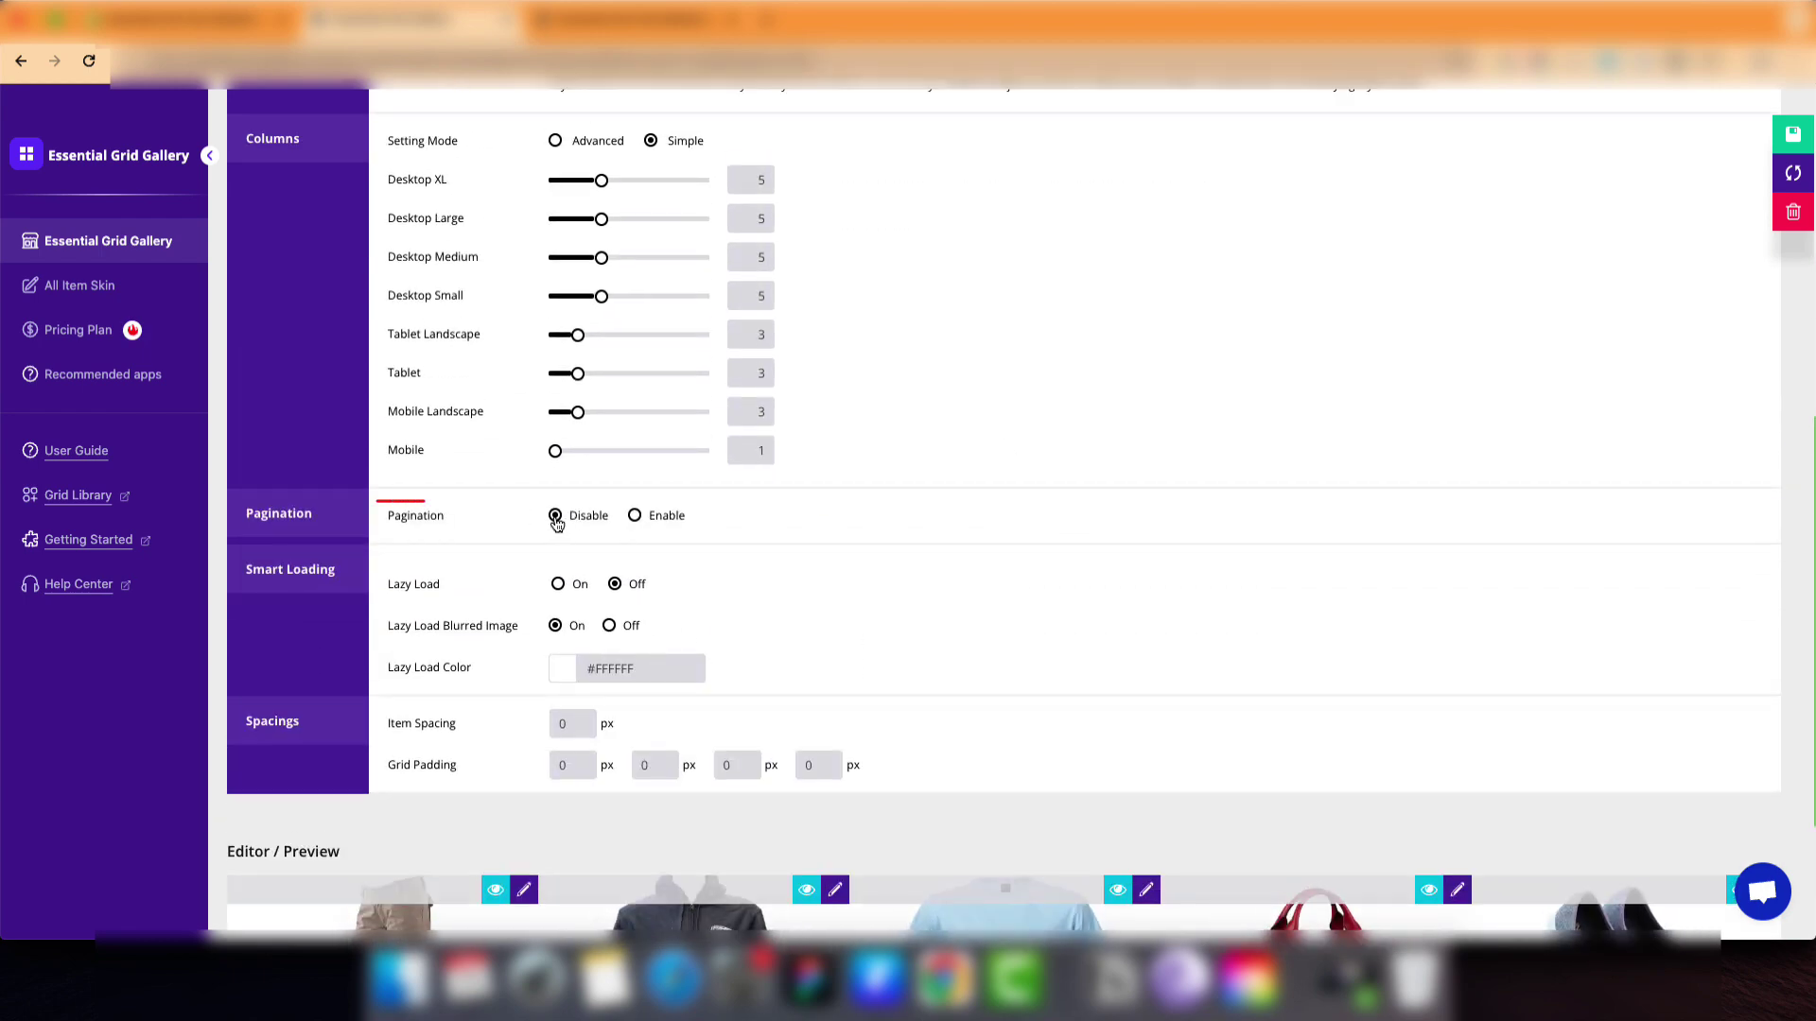
left_click(633, 519)
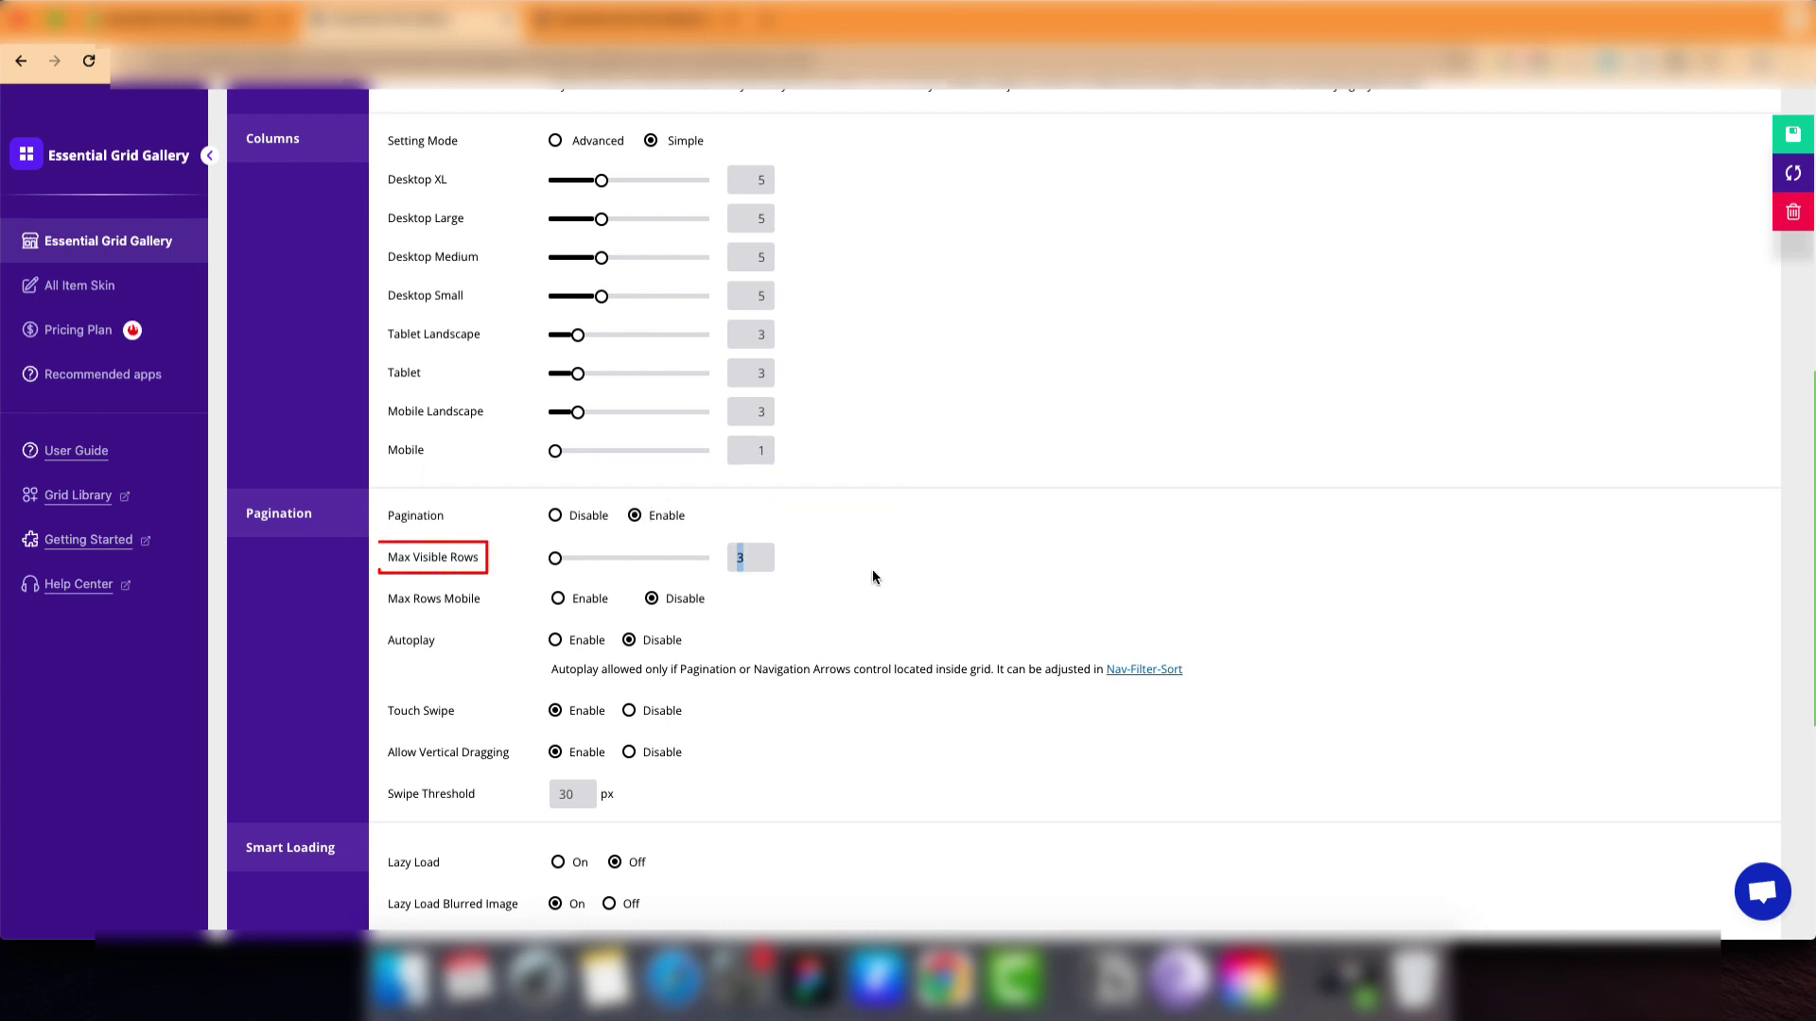
left_click(1711, 133)
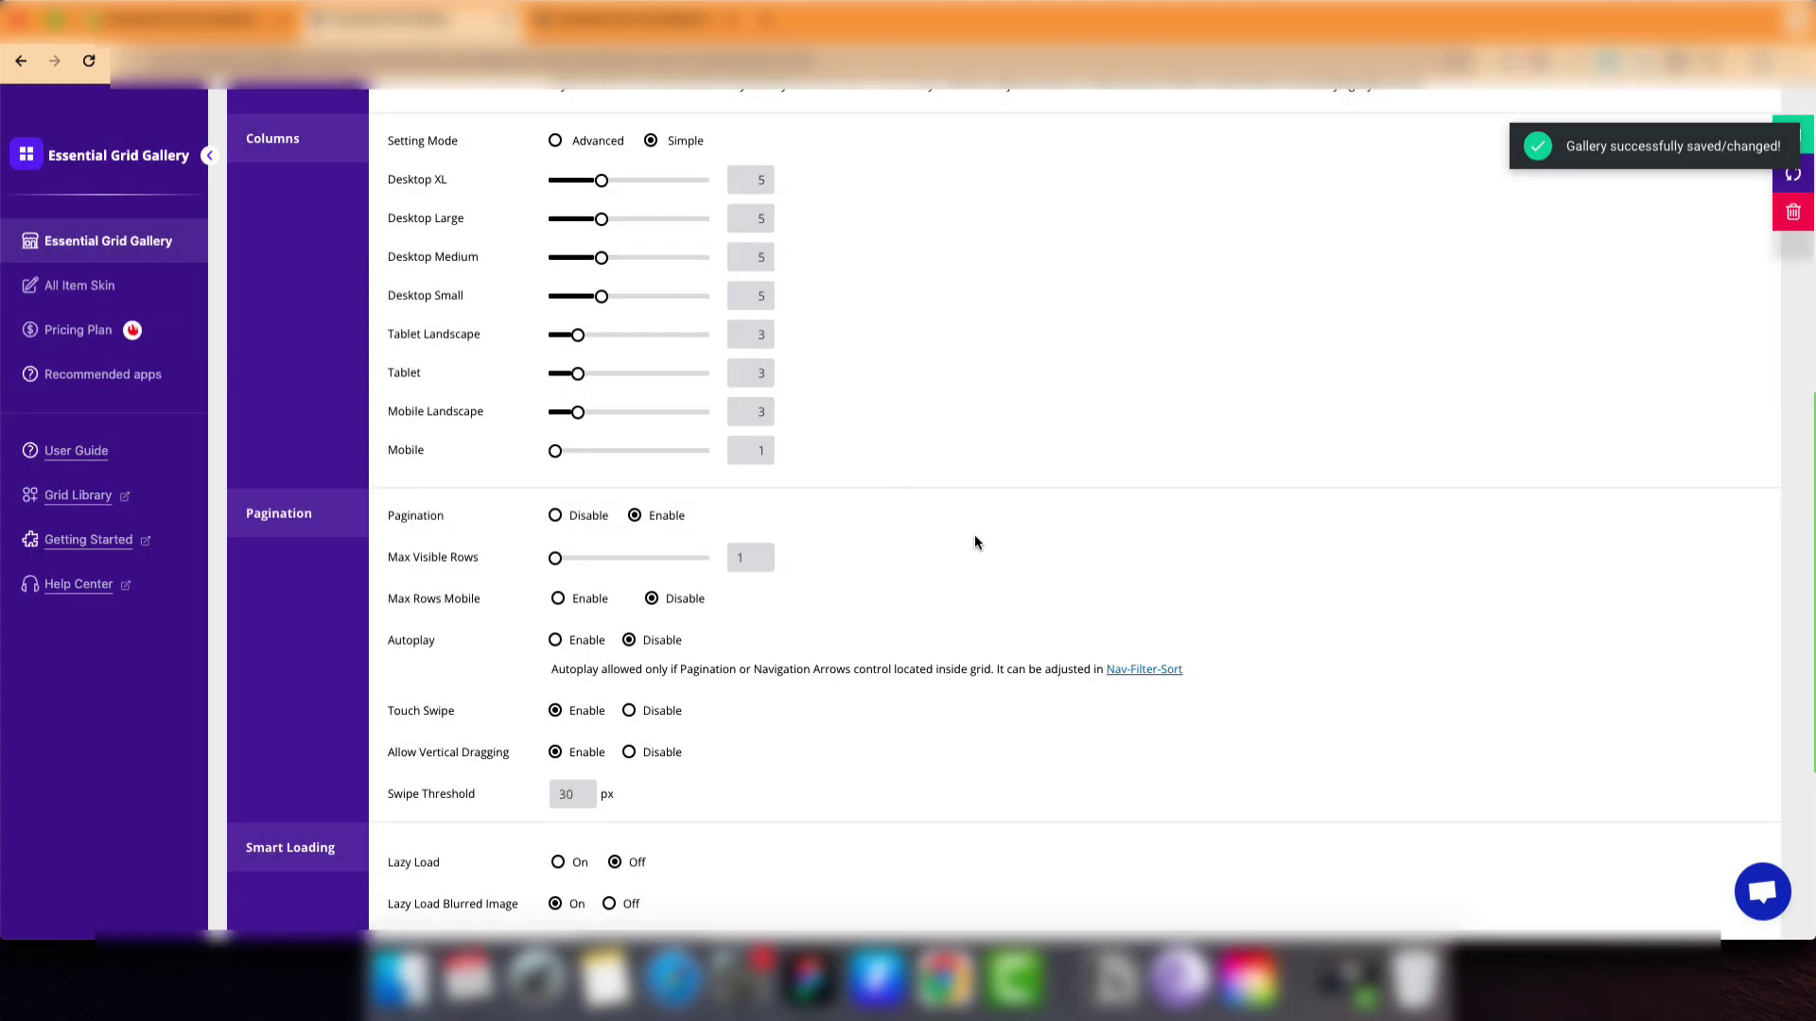
Set all three desktop column counts to 3 and save.
scroll(974, 535, "up", 3)
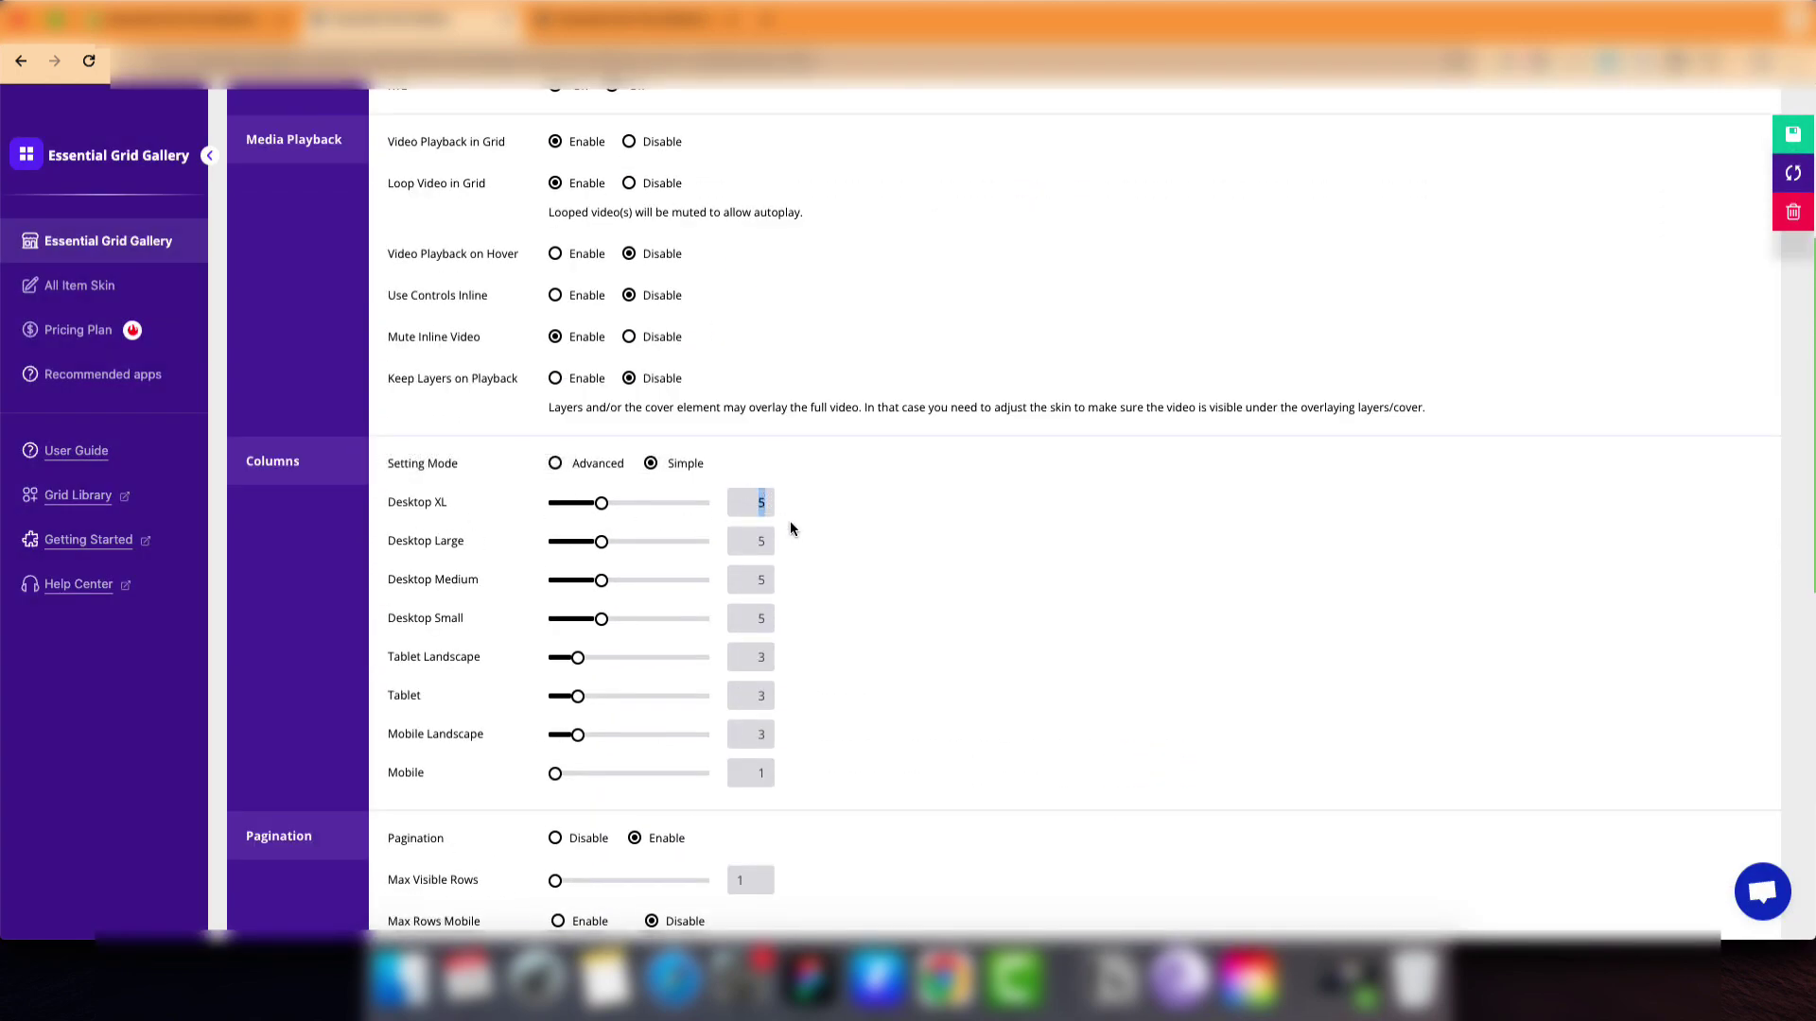
type("3")
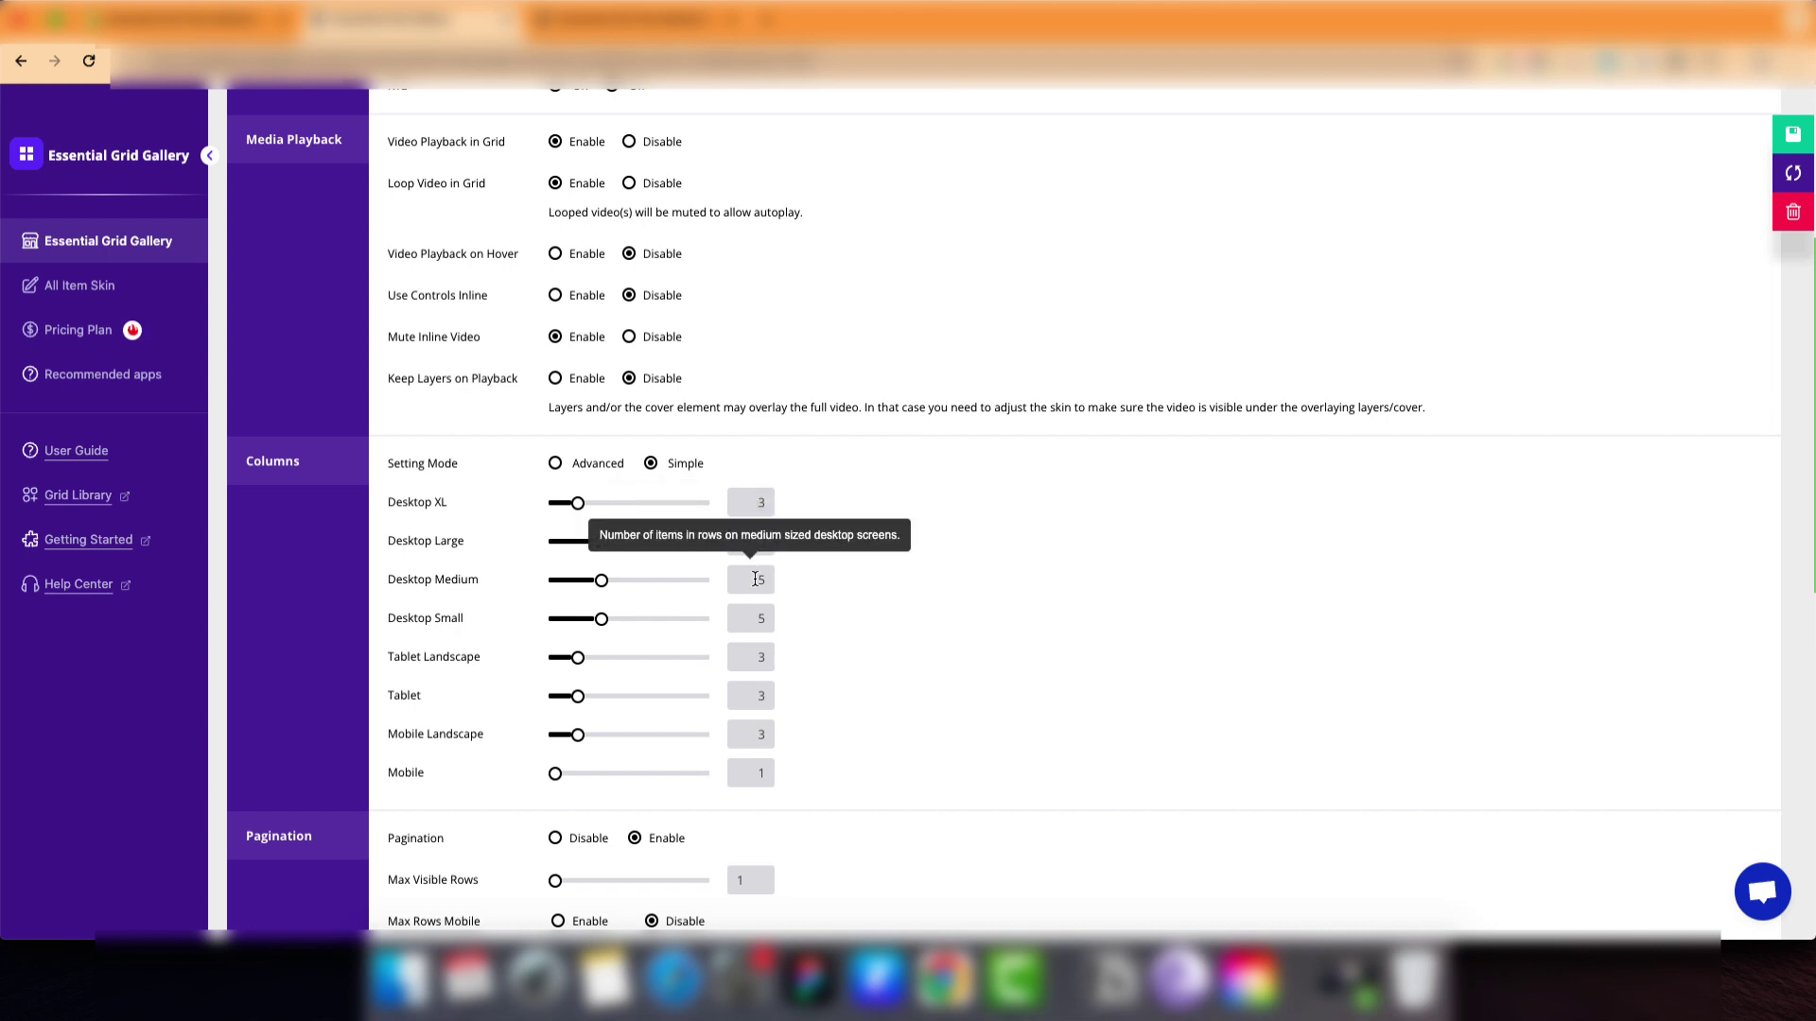
key("Tab")
type("3")
key("Tab")
type("3")
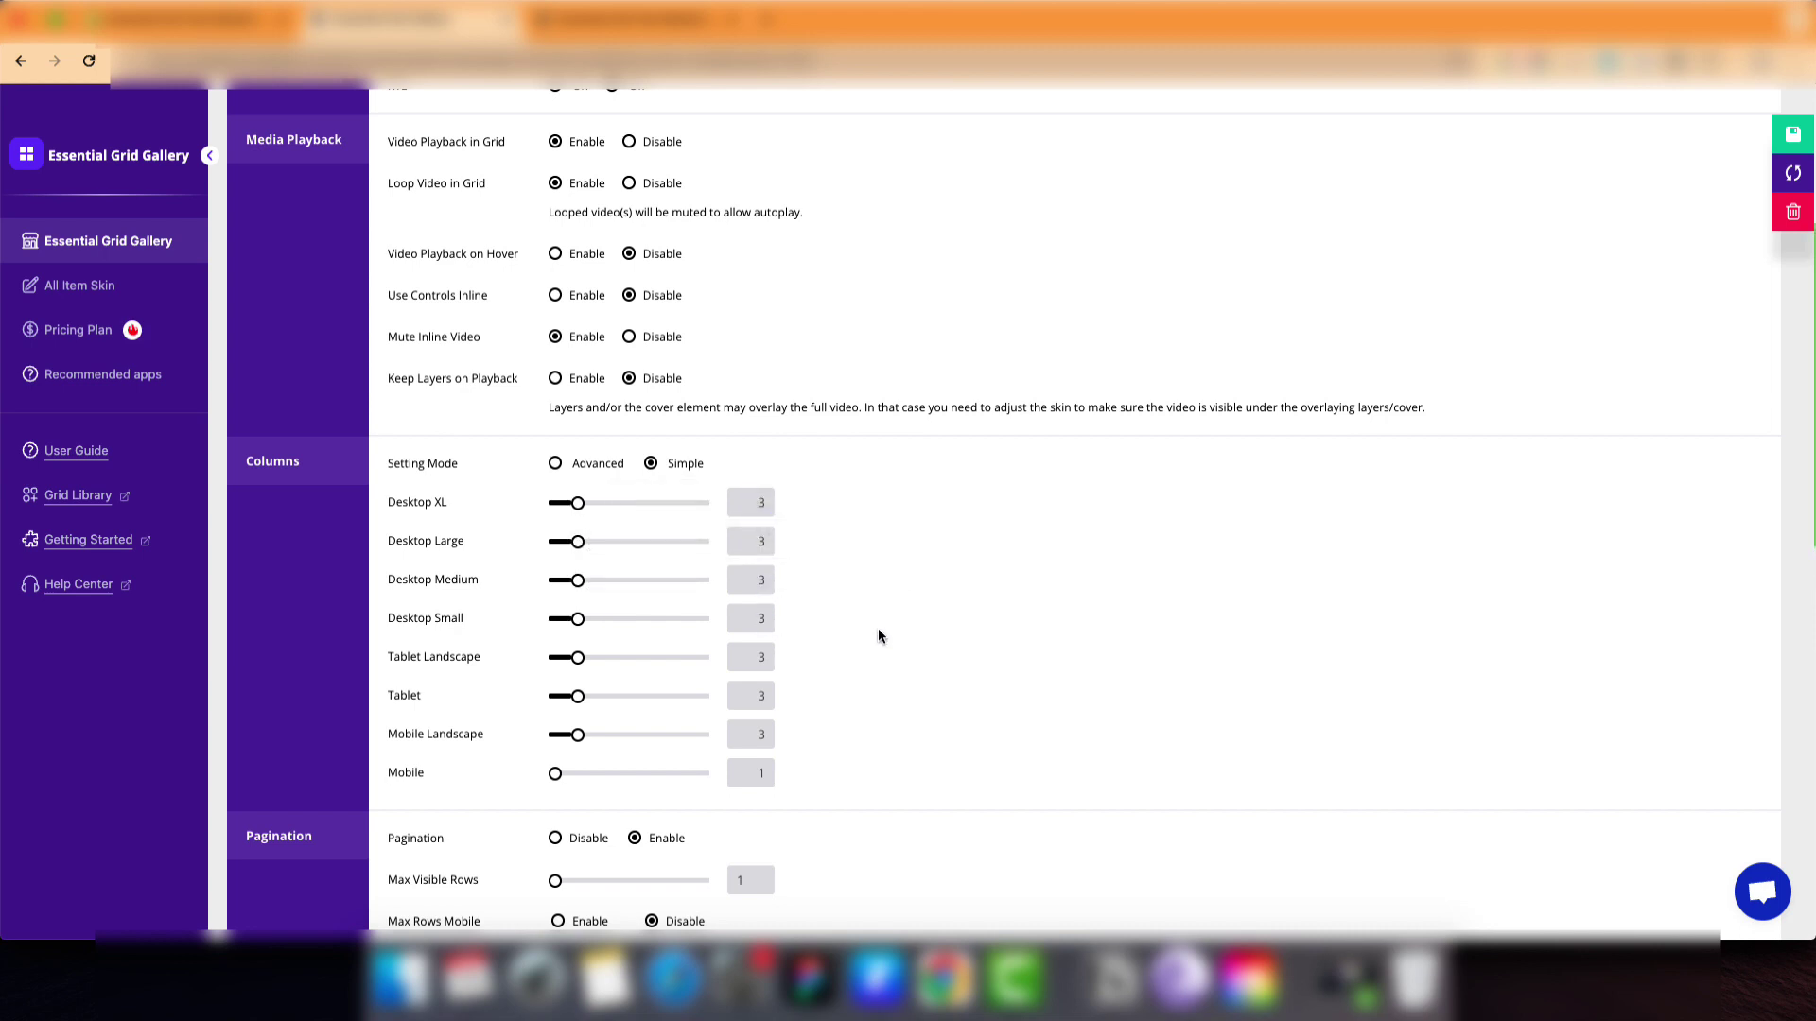
left_click(1792, 134)
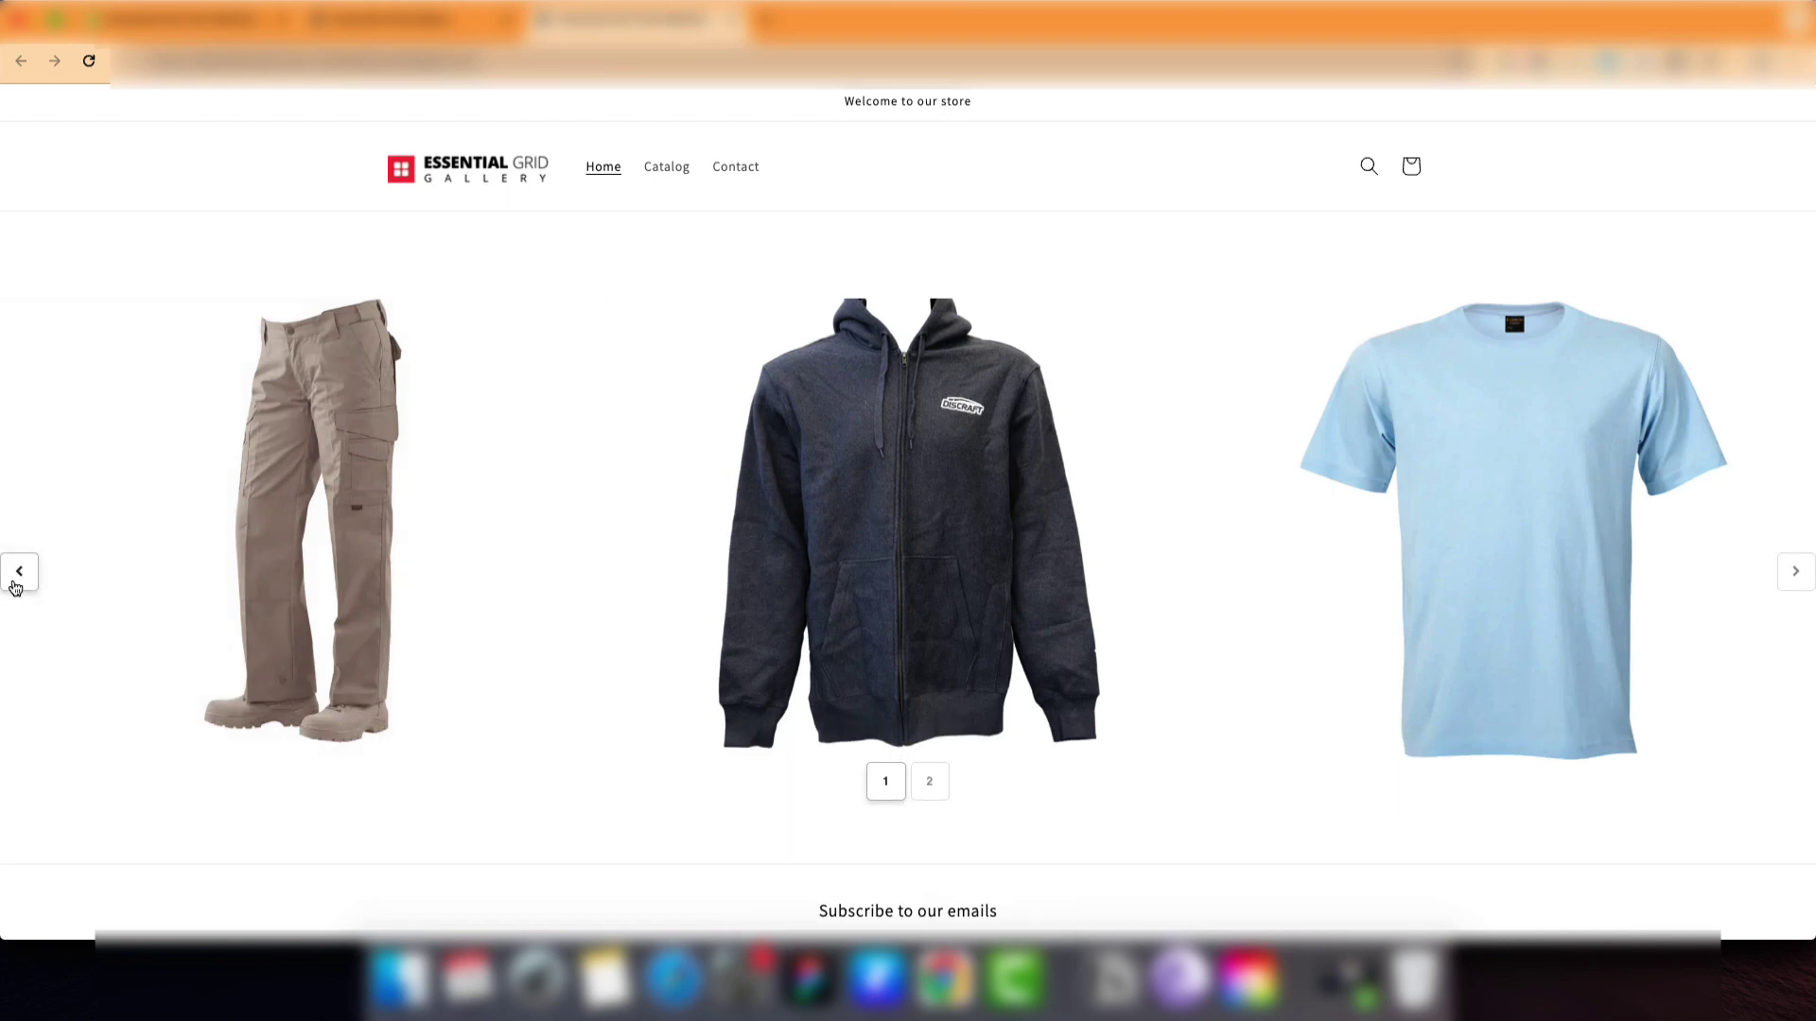
Page the storefront slider between slides 1 and 2 with its arrow and page numbers.
left_click(15, 584)
left_click(15, 584)
left_click(920, 795)
left_click(887, 787)
Switch the grid layout from Fullwidth to Boxed, then return to the storefront.
scroll(712, 439, "up", 3)
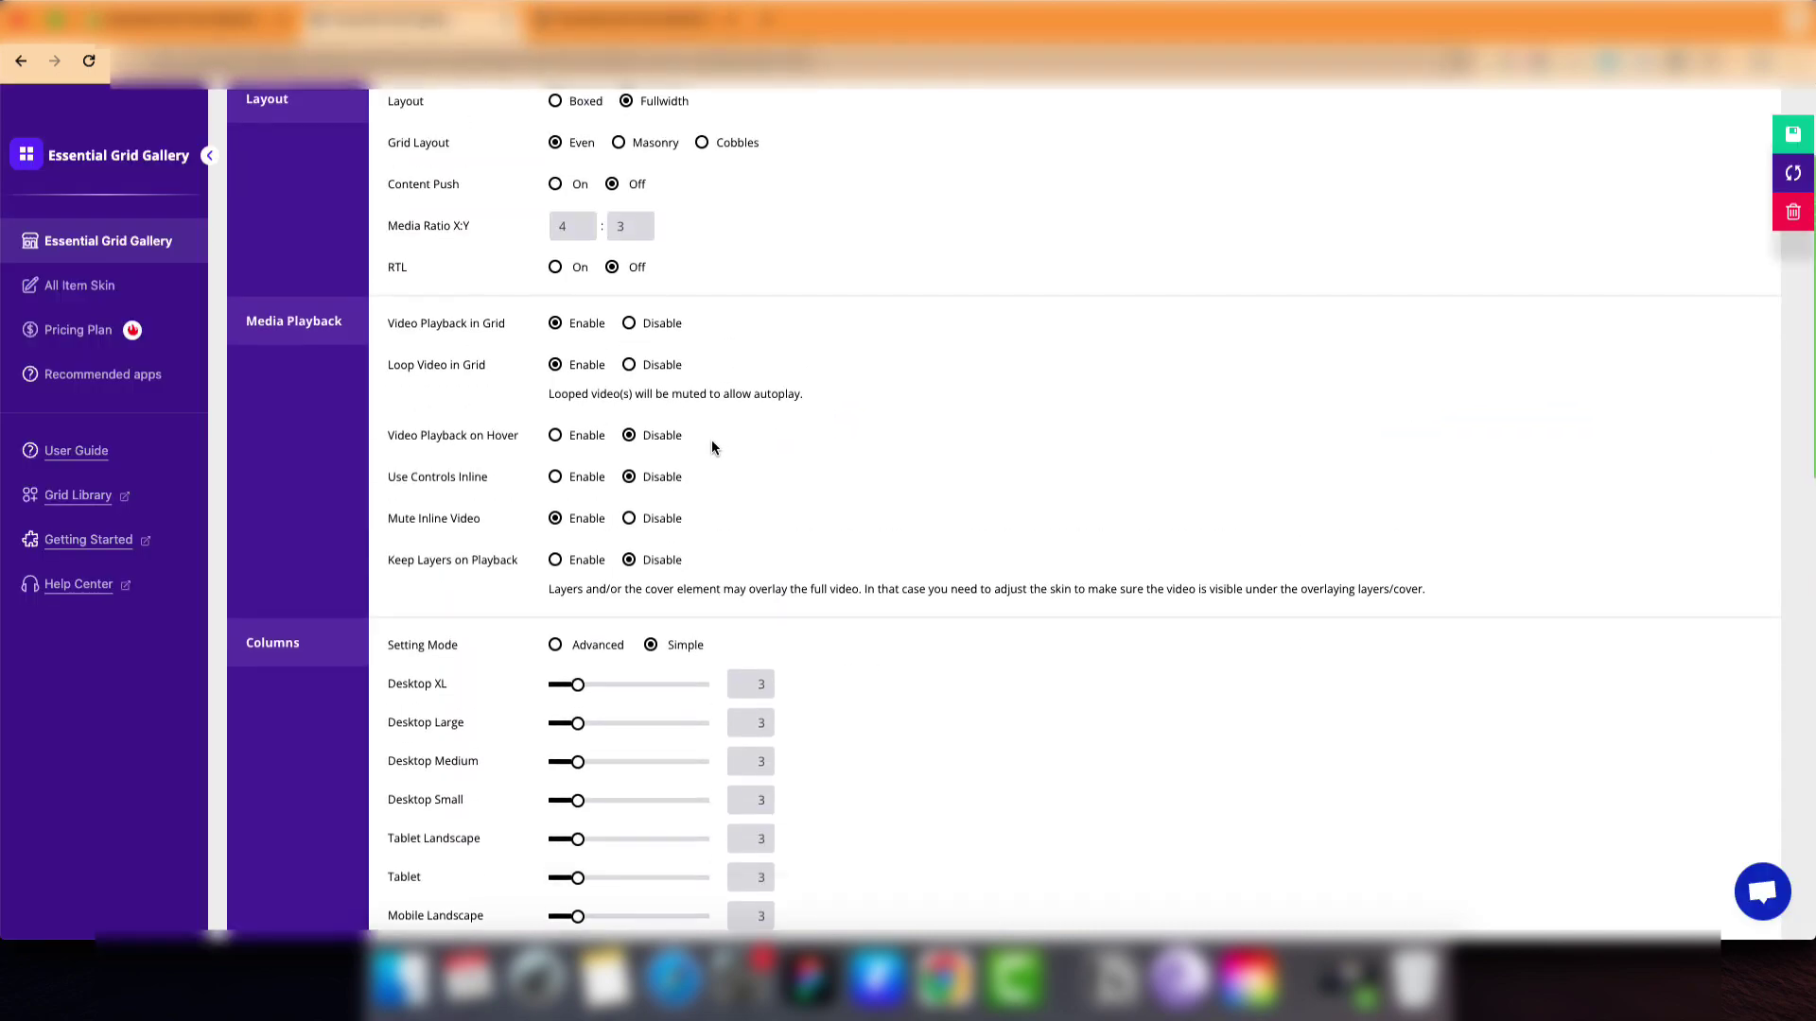
scroll(712, 440, "up", 3)
left_click(555, 292)
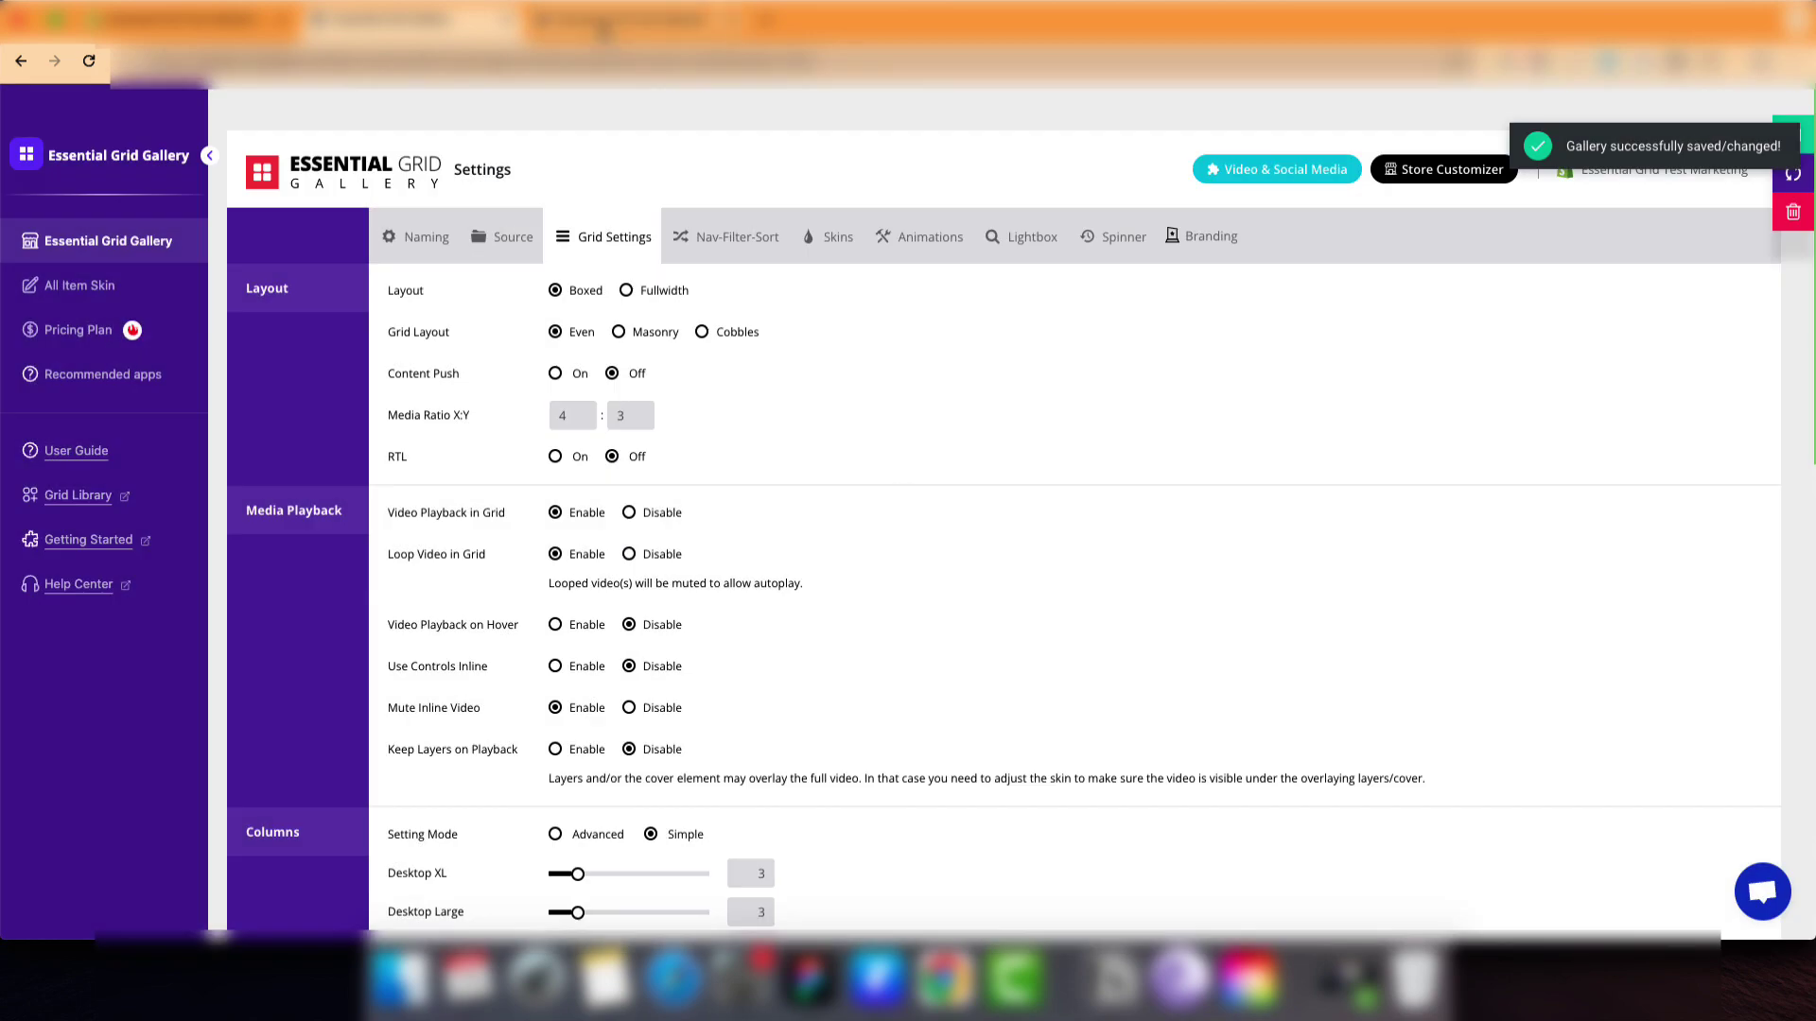
left_click(634, 19)
Reload the storefront and page the boxed slider to slide 2, then back to slide 1.
left_click(89, 60)
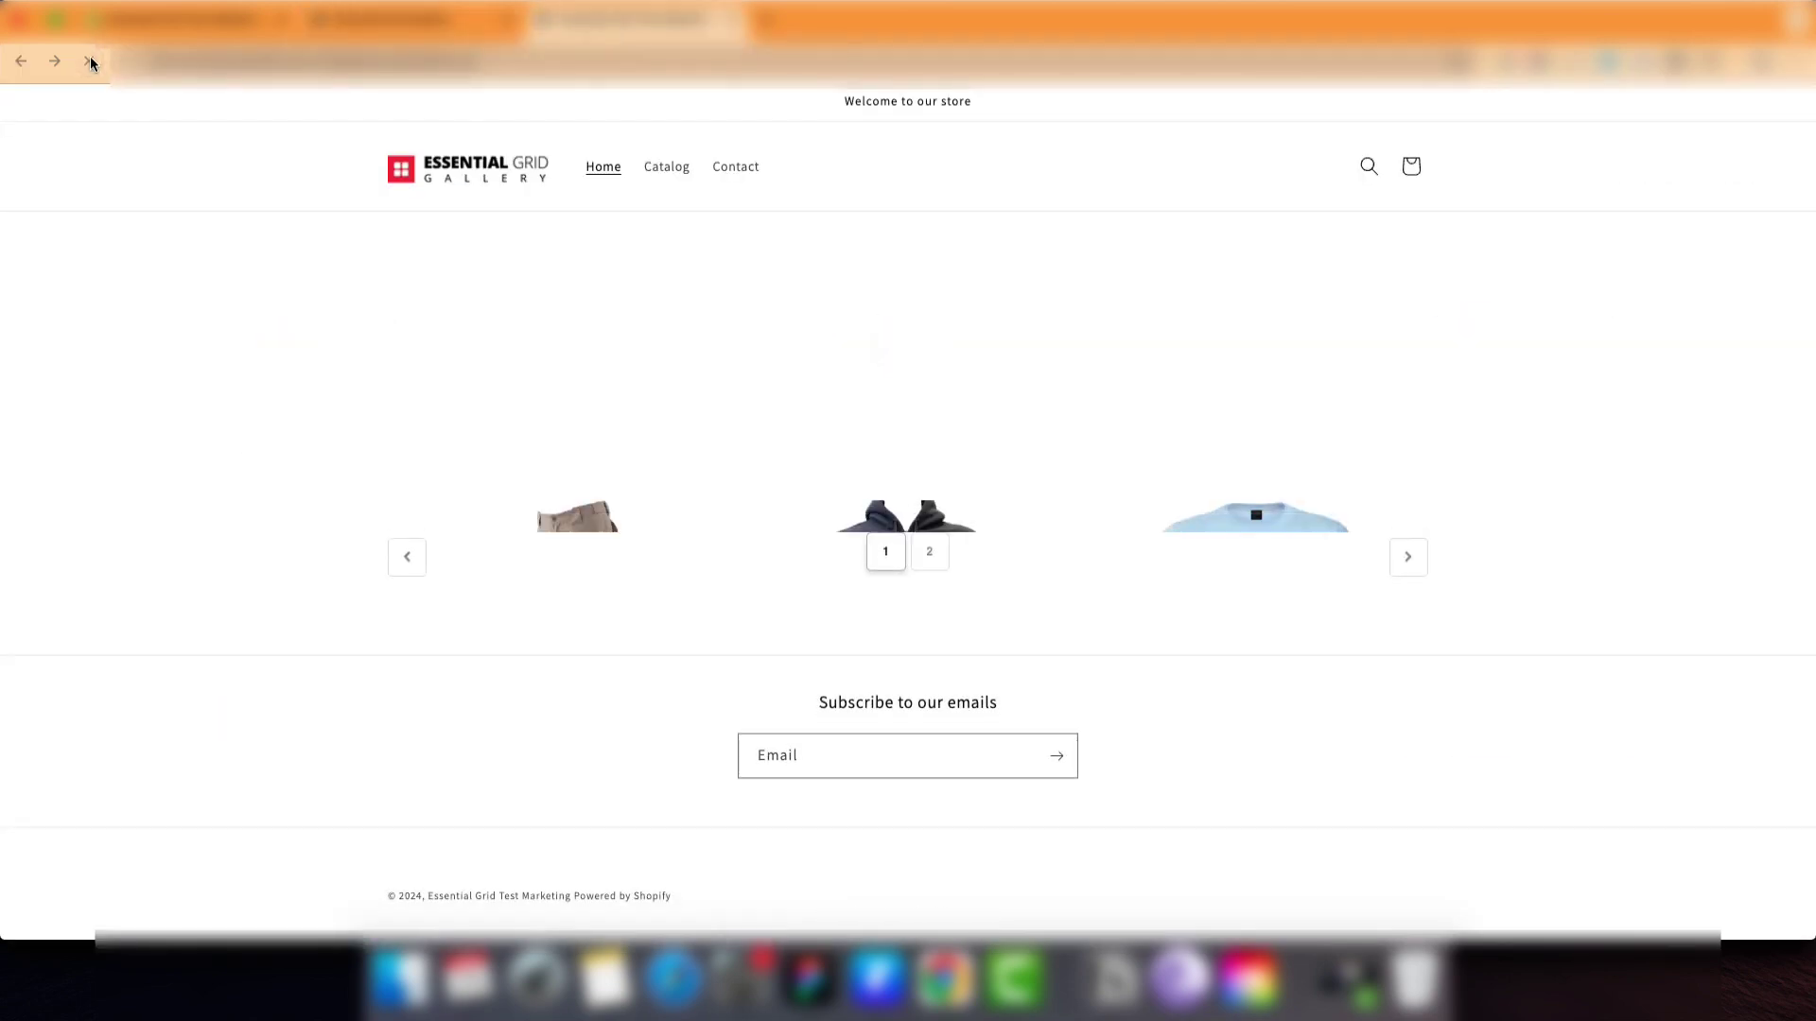
left_click(389, 475)
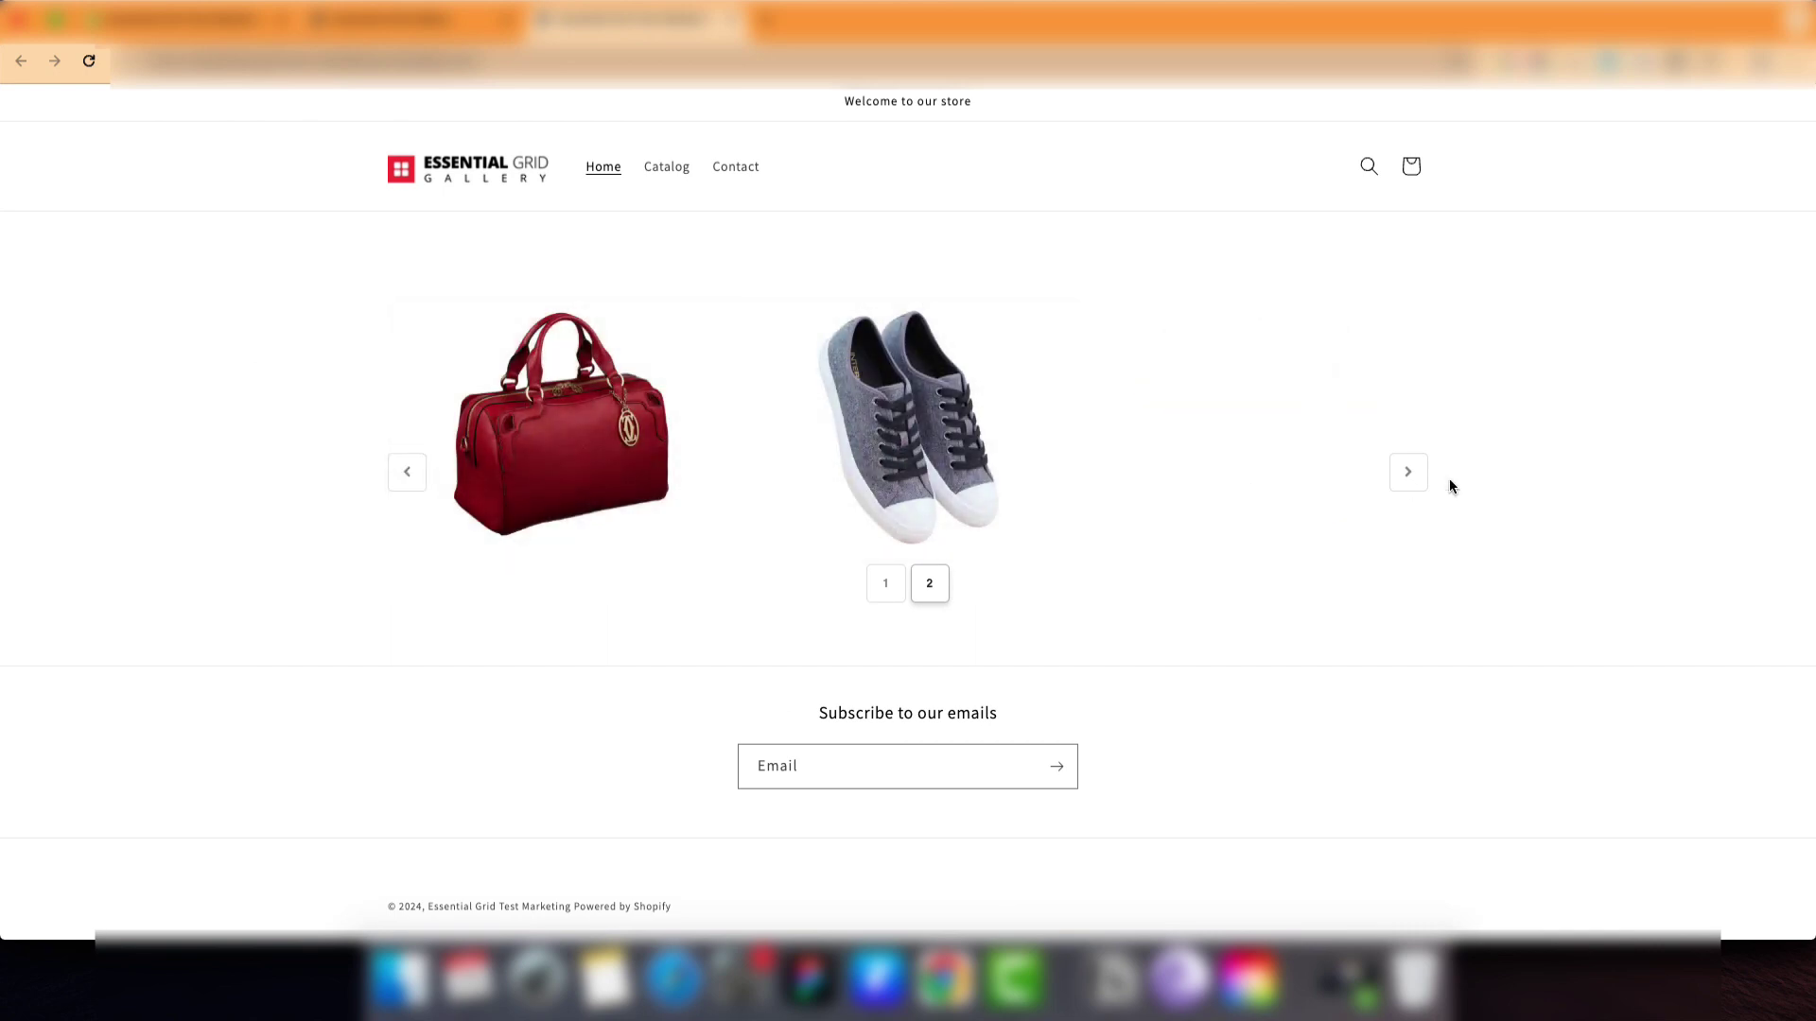
left_click(1419, 475)
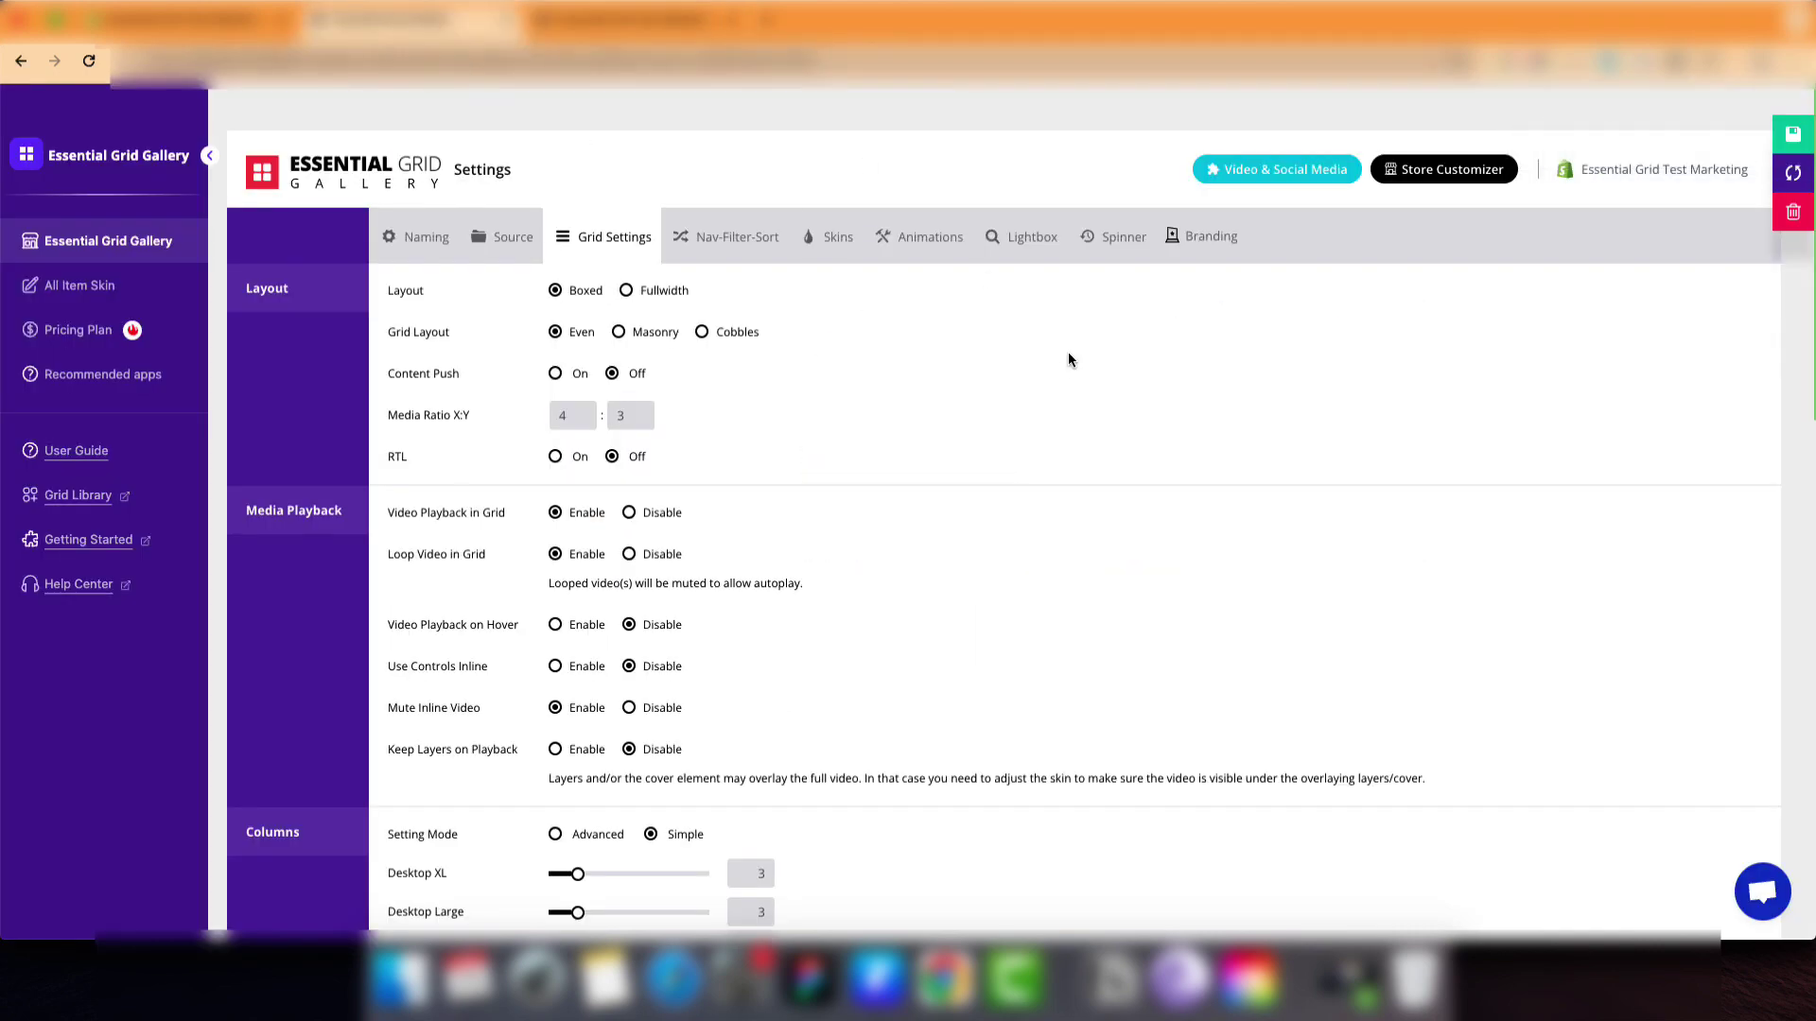
In Animations, choose Horizontal Flipbook as the Filter/Pagination Animation Type and save the gallery.
left_click(944, 256)
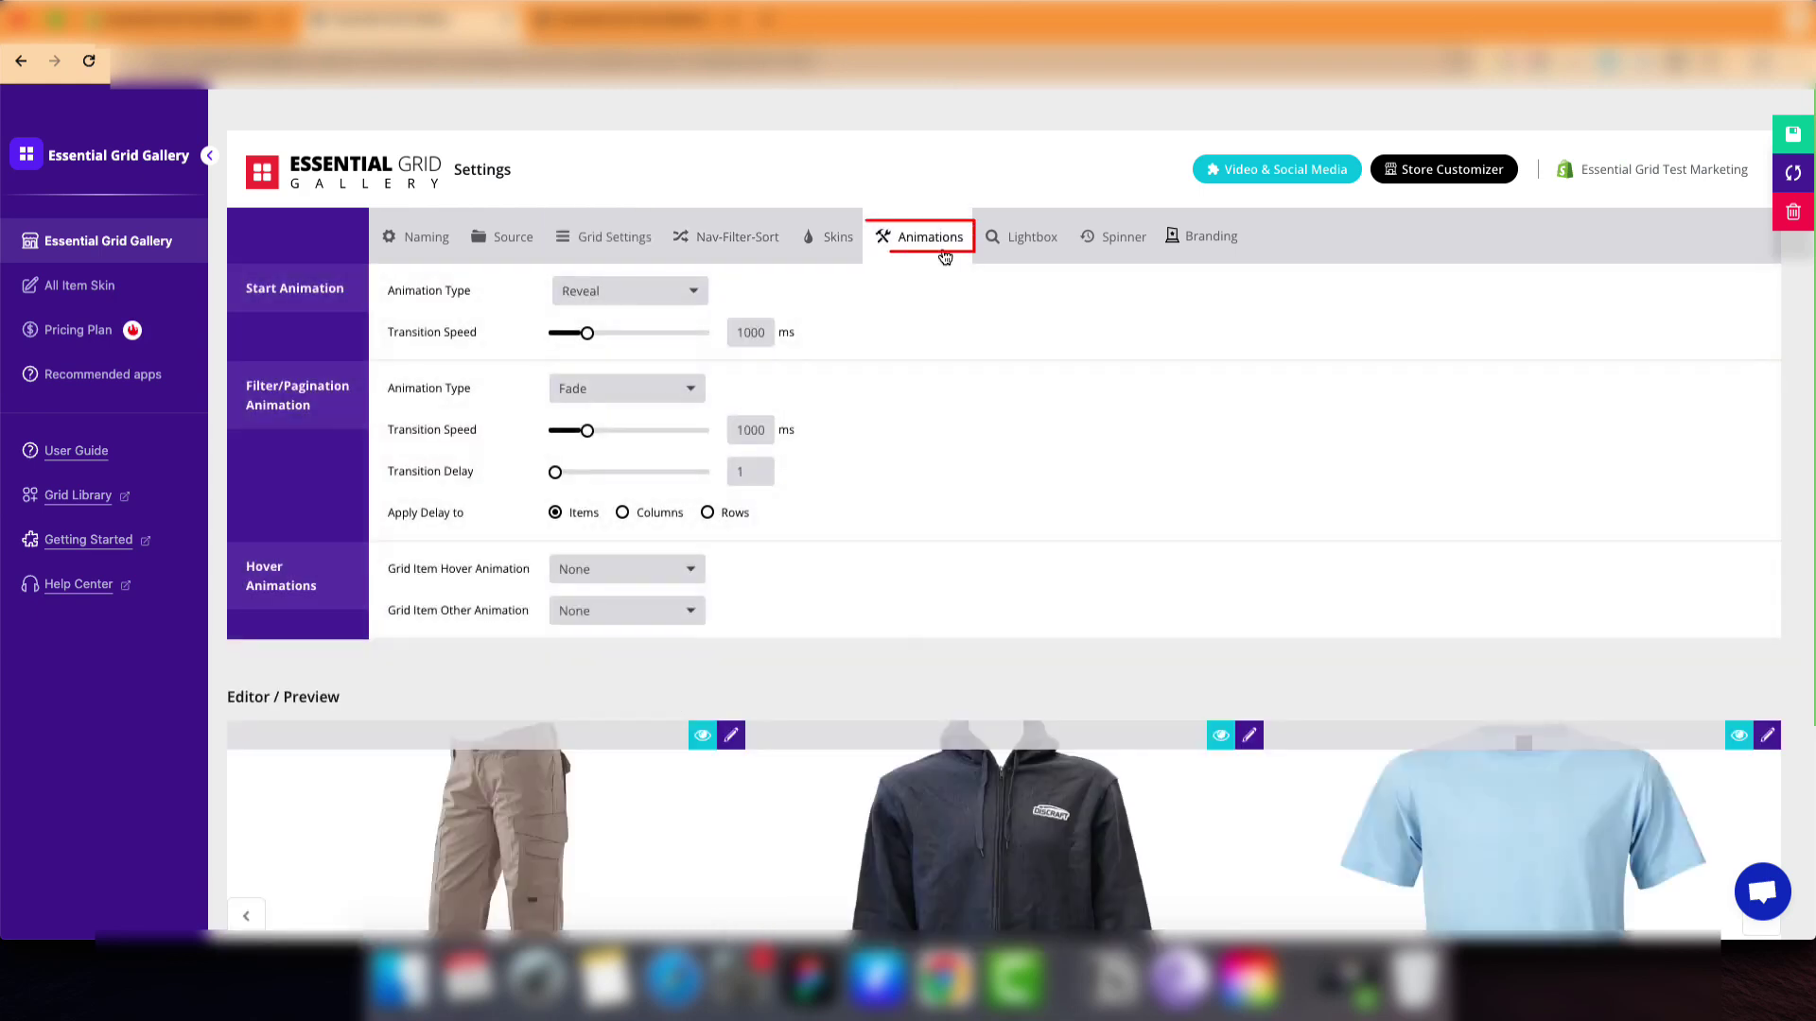
left_click(647, 402)
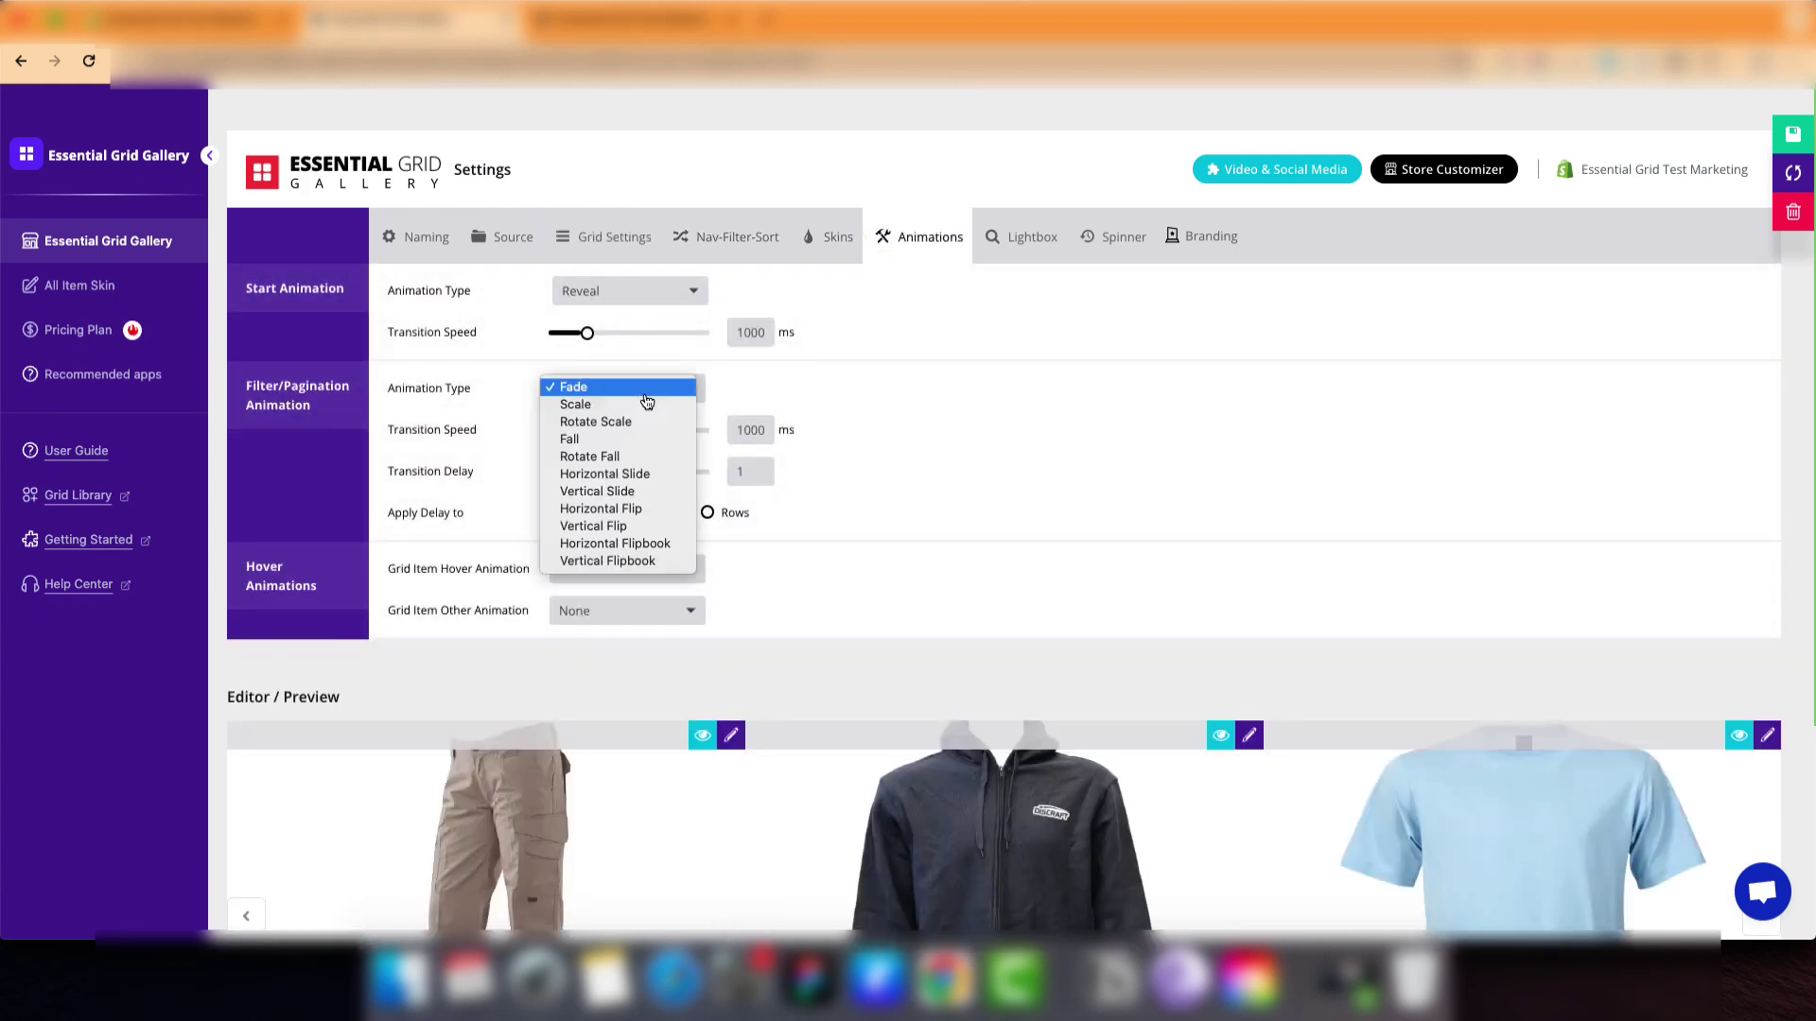
left_click(625, 546)
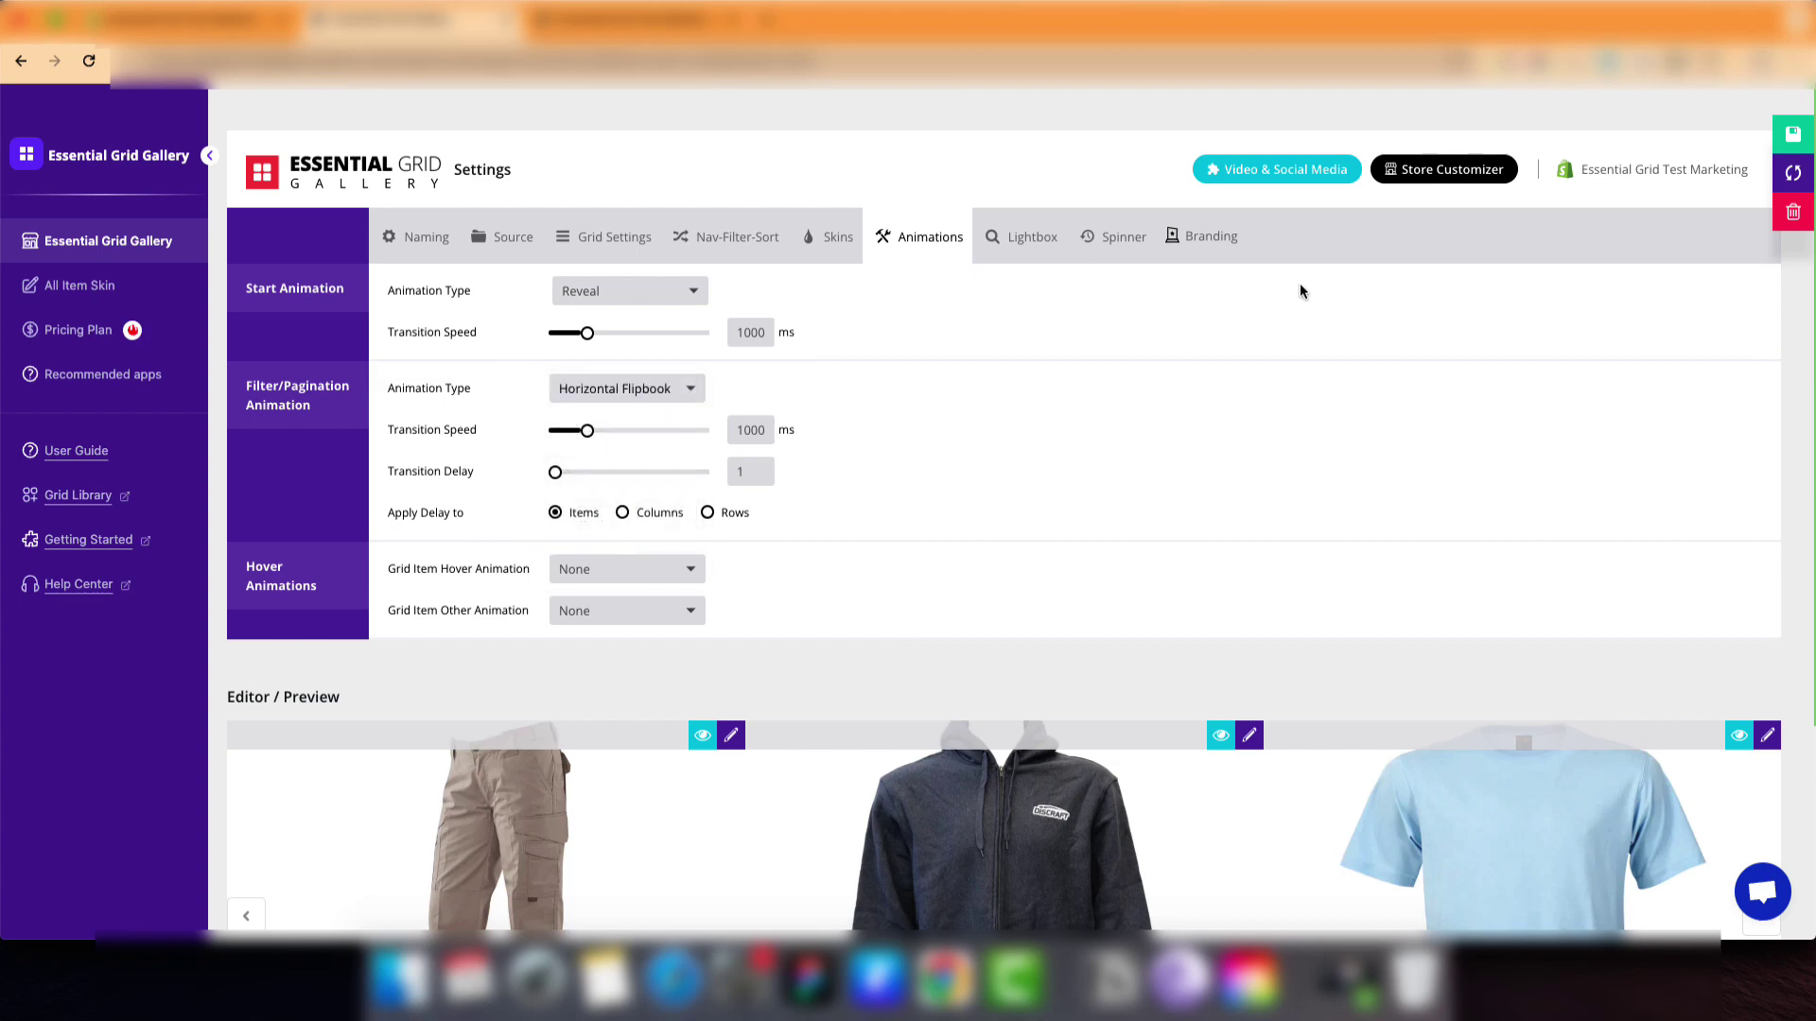
left_click(1792, 133)
Preview the flipbook transition on the storefront by paging the slider to 2 and back to 1.
left_click(649, 21)
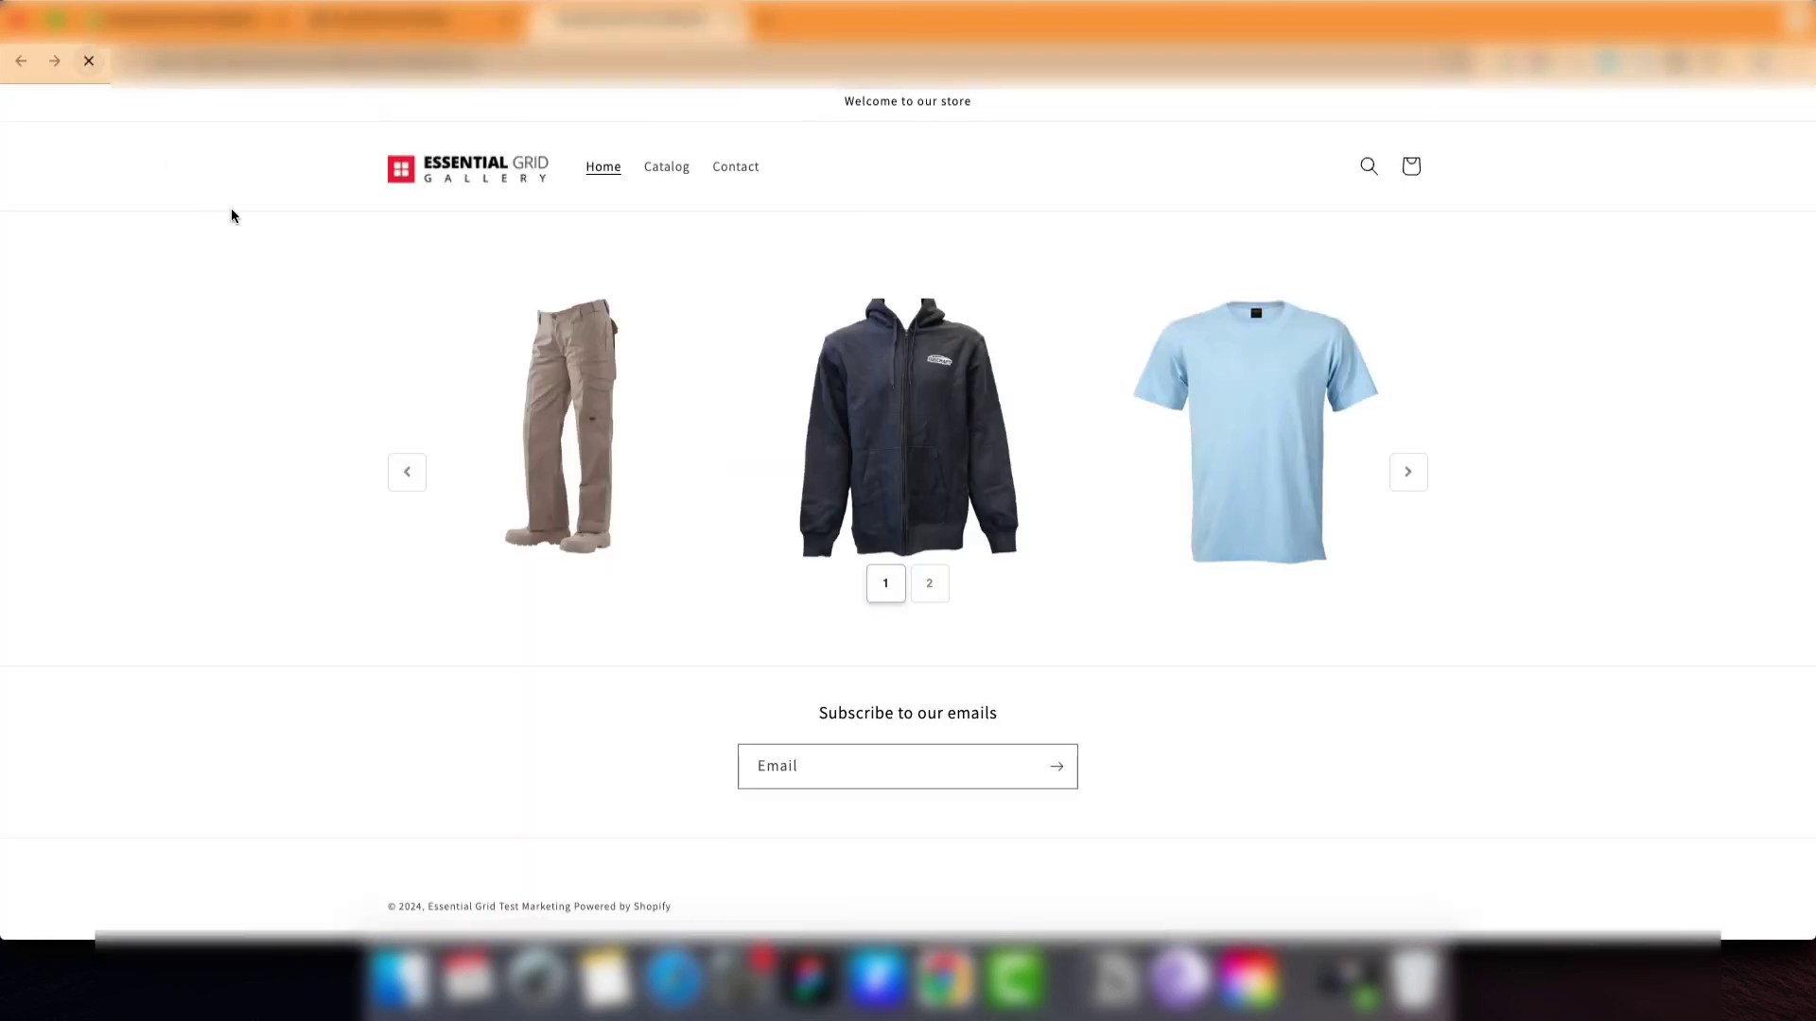
left_click(931, 586)
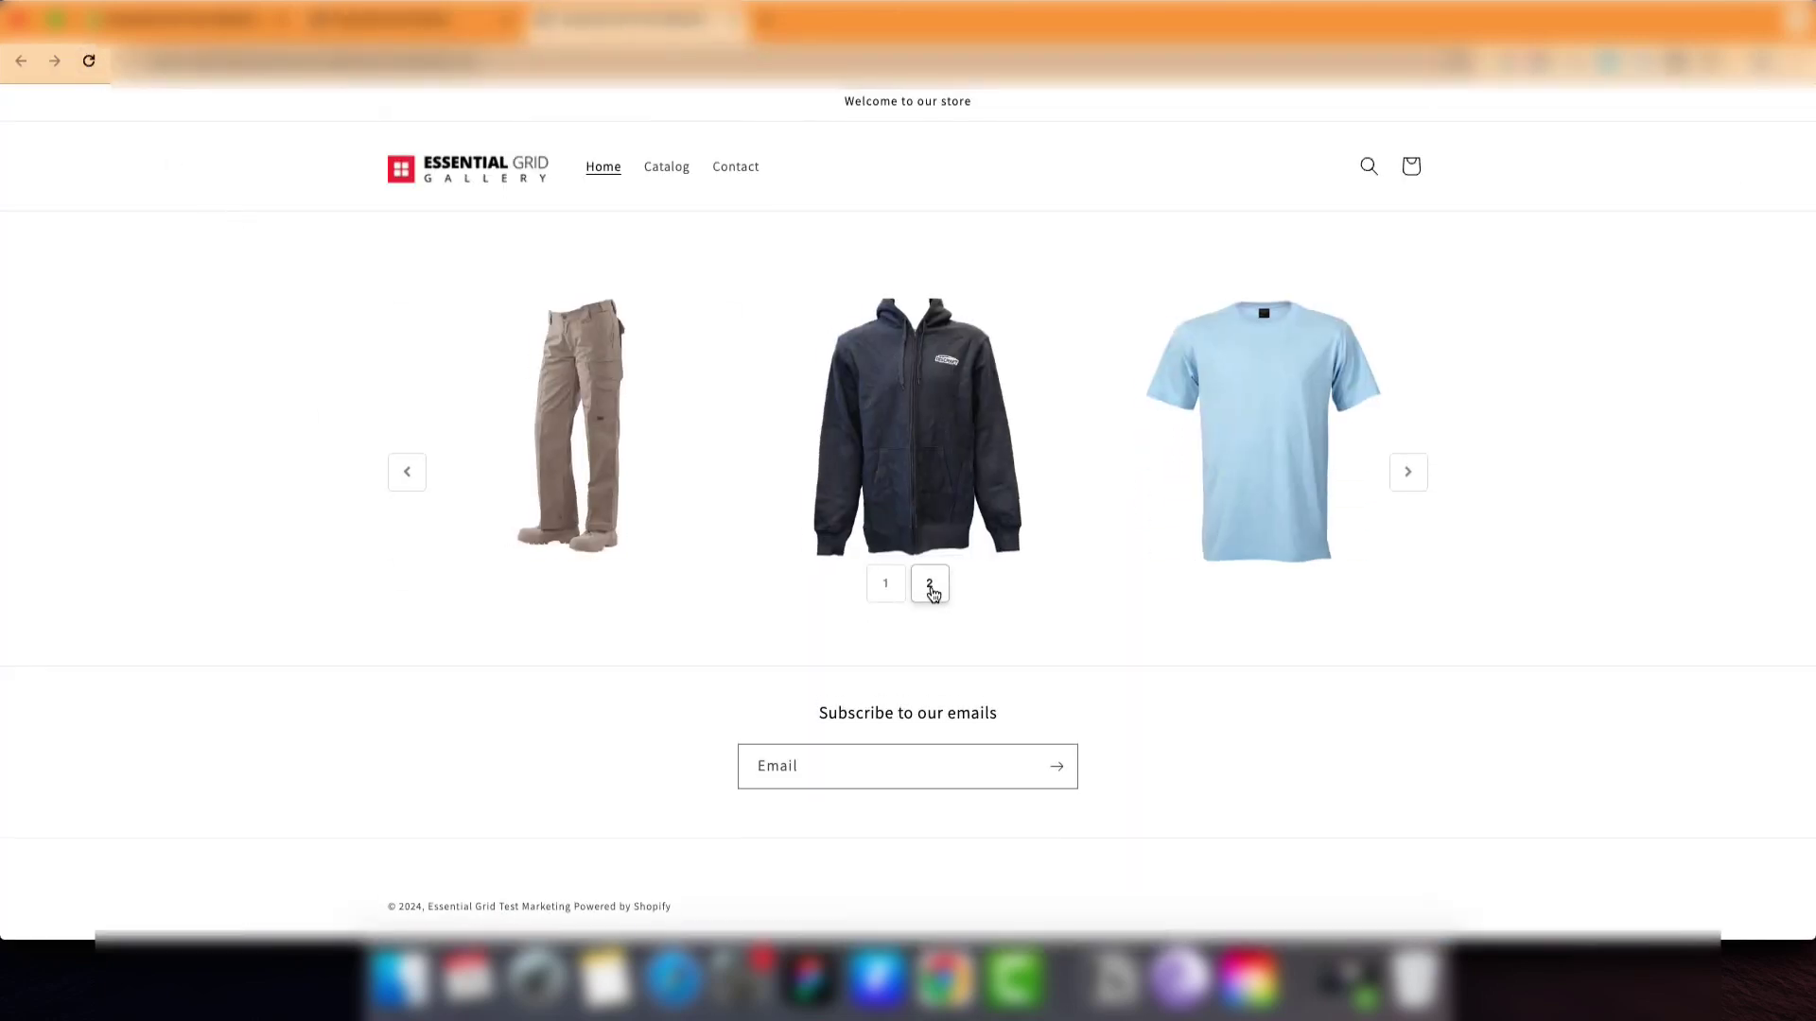
left_click(886, 594)
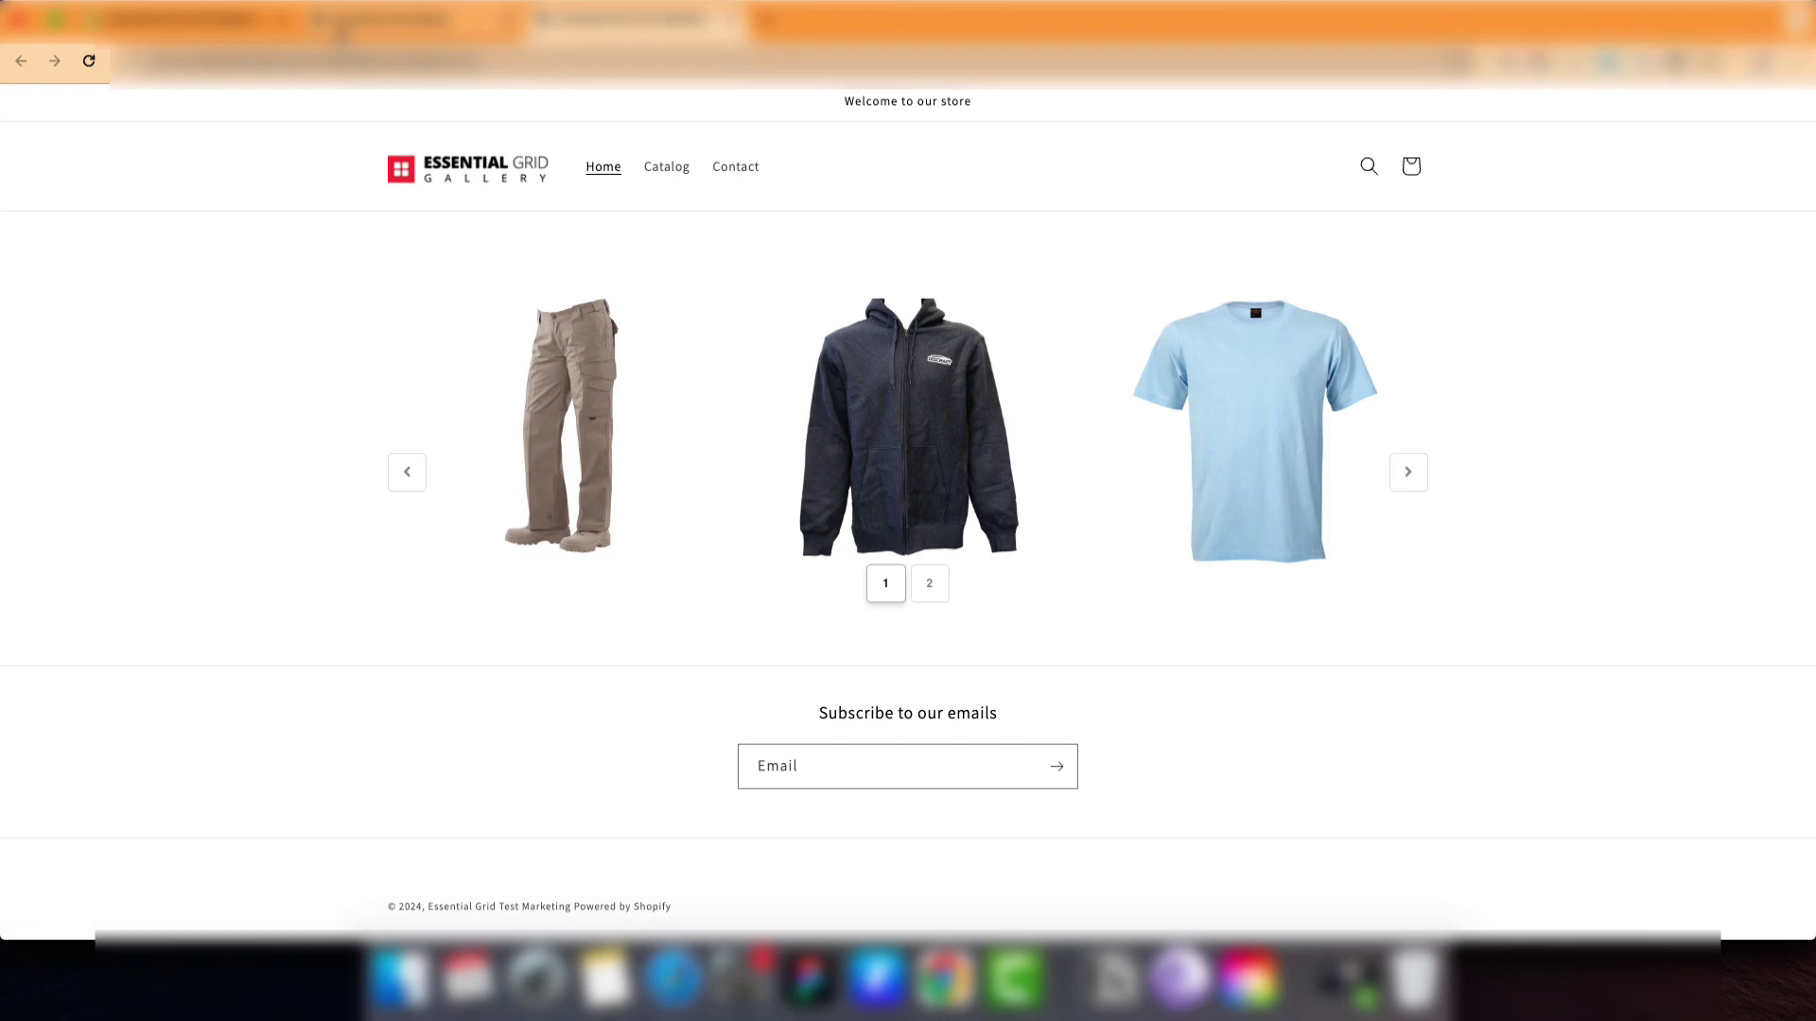
Change the Filter/Pagination Animation Type to Horizontal Slide and save the gallery.
left_click(340, 29)
left_click(643, 390)
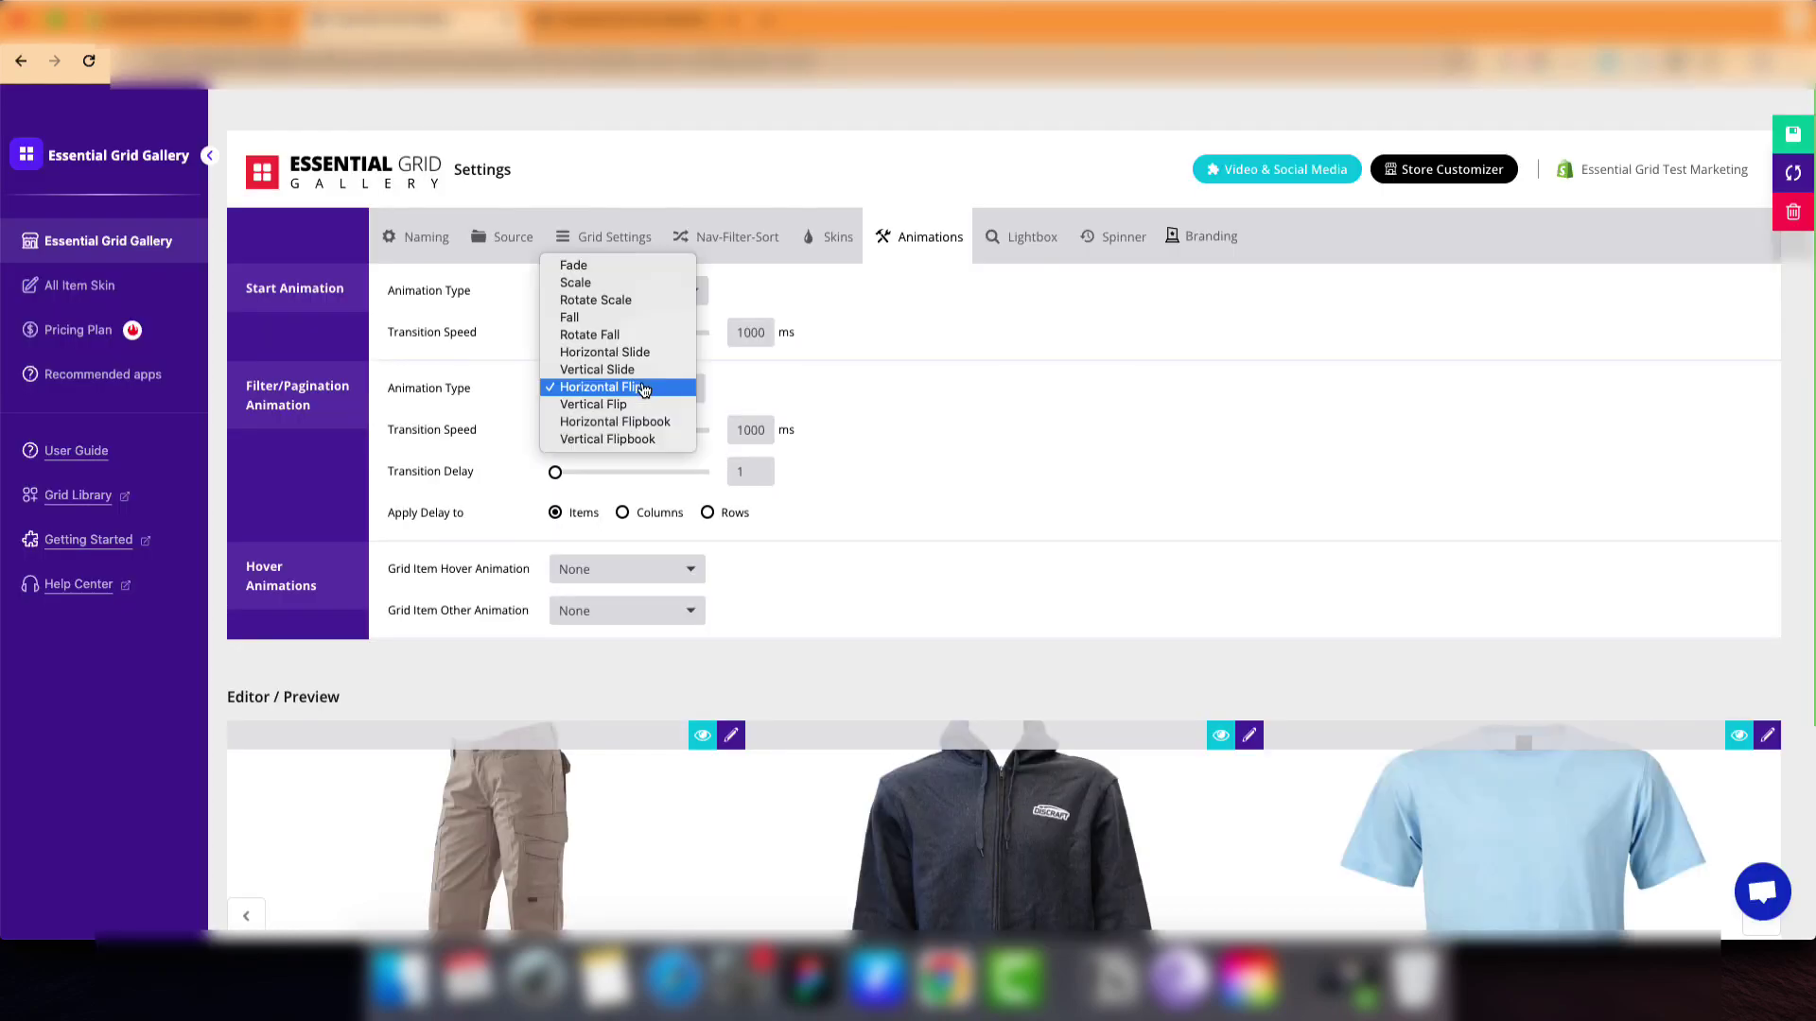
left_click(614, 351)
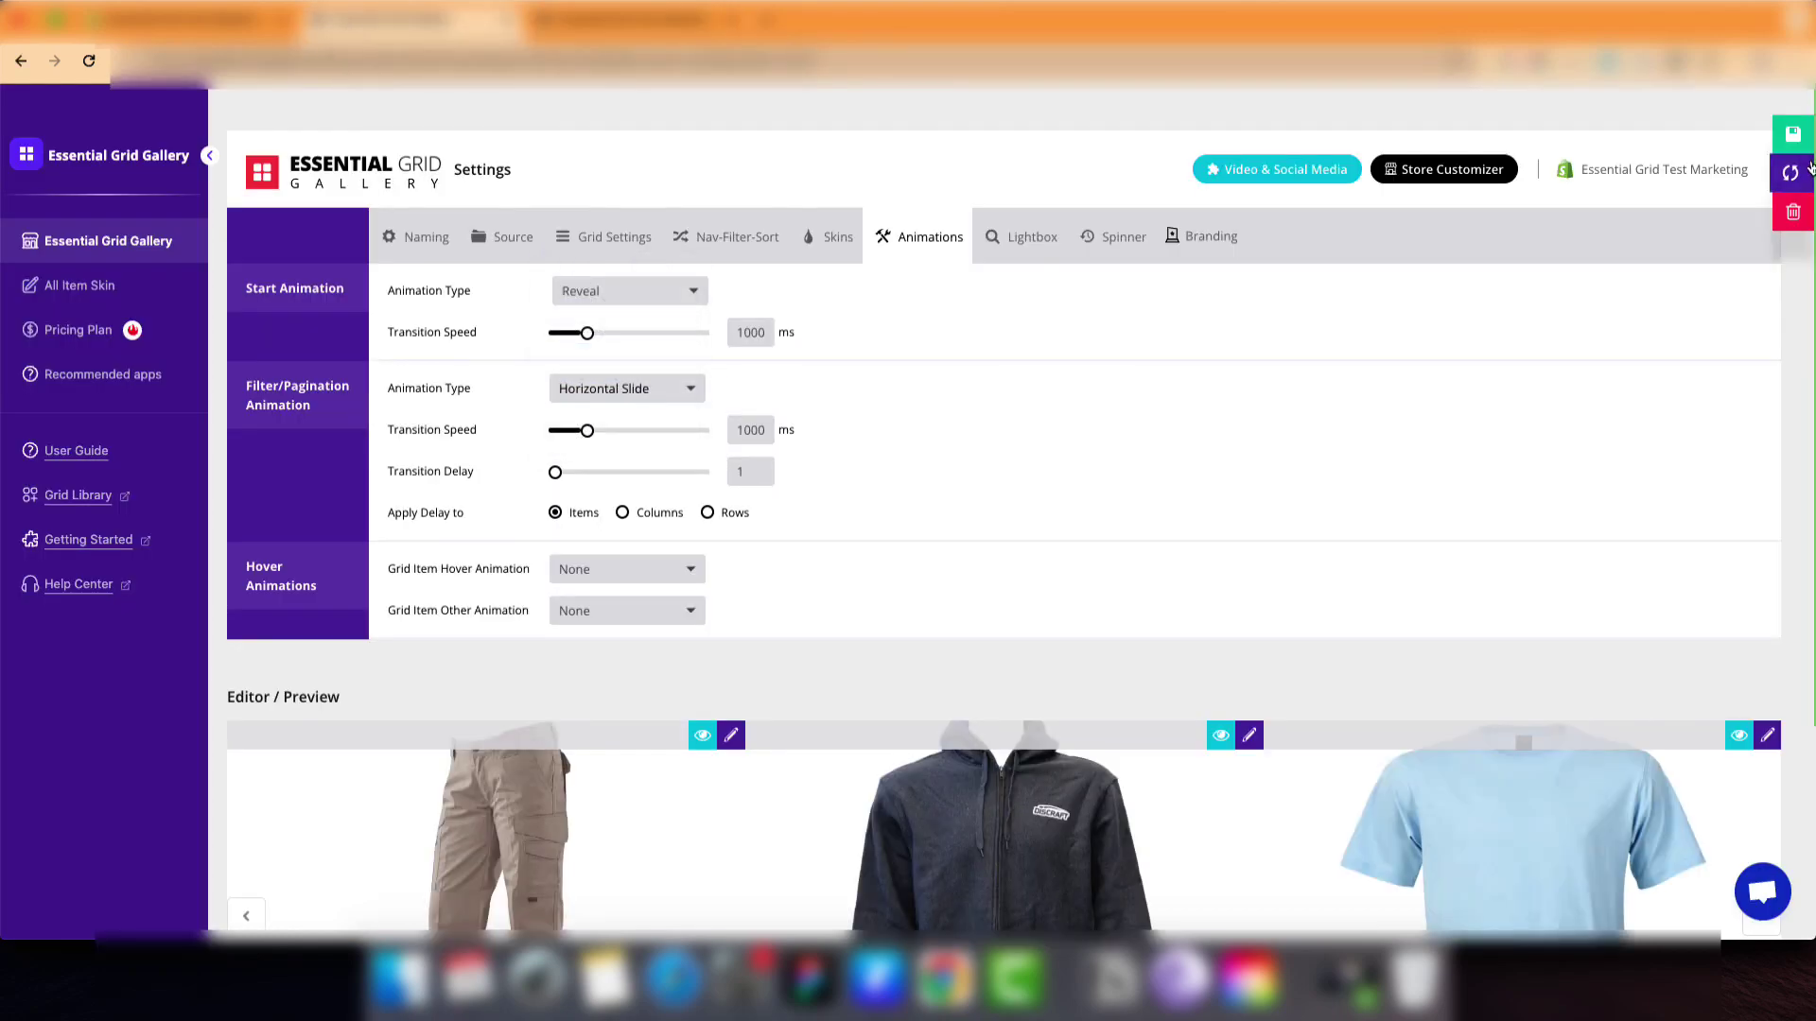
left_click(1810, 148)
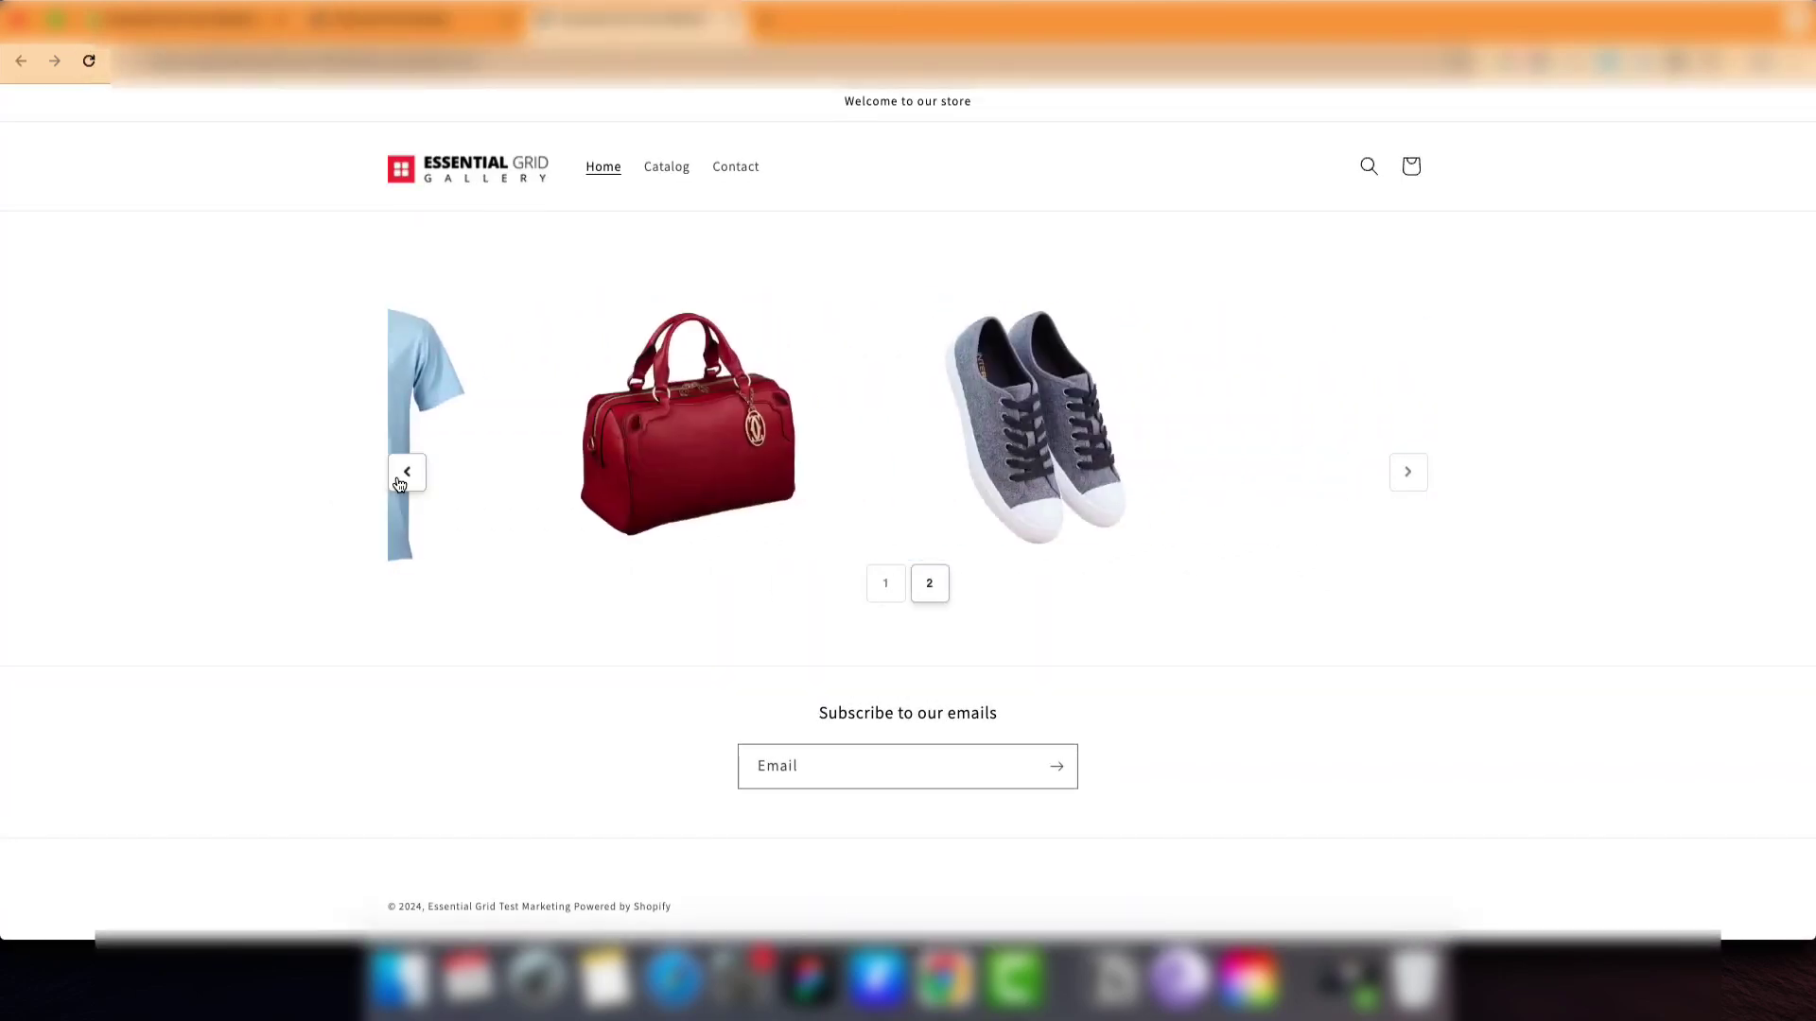
Page the slider forward and back to confirm the horizontal slide transition.
left_click(1408, 471)
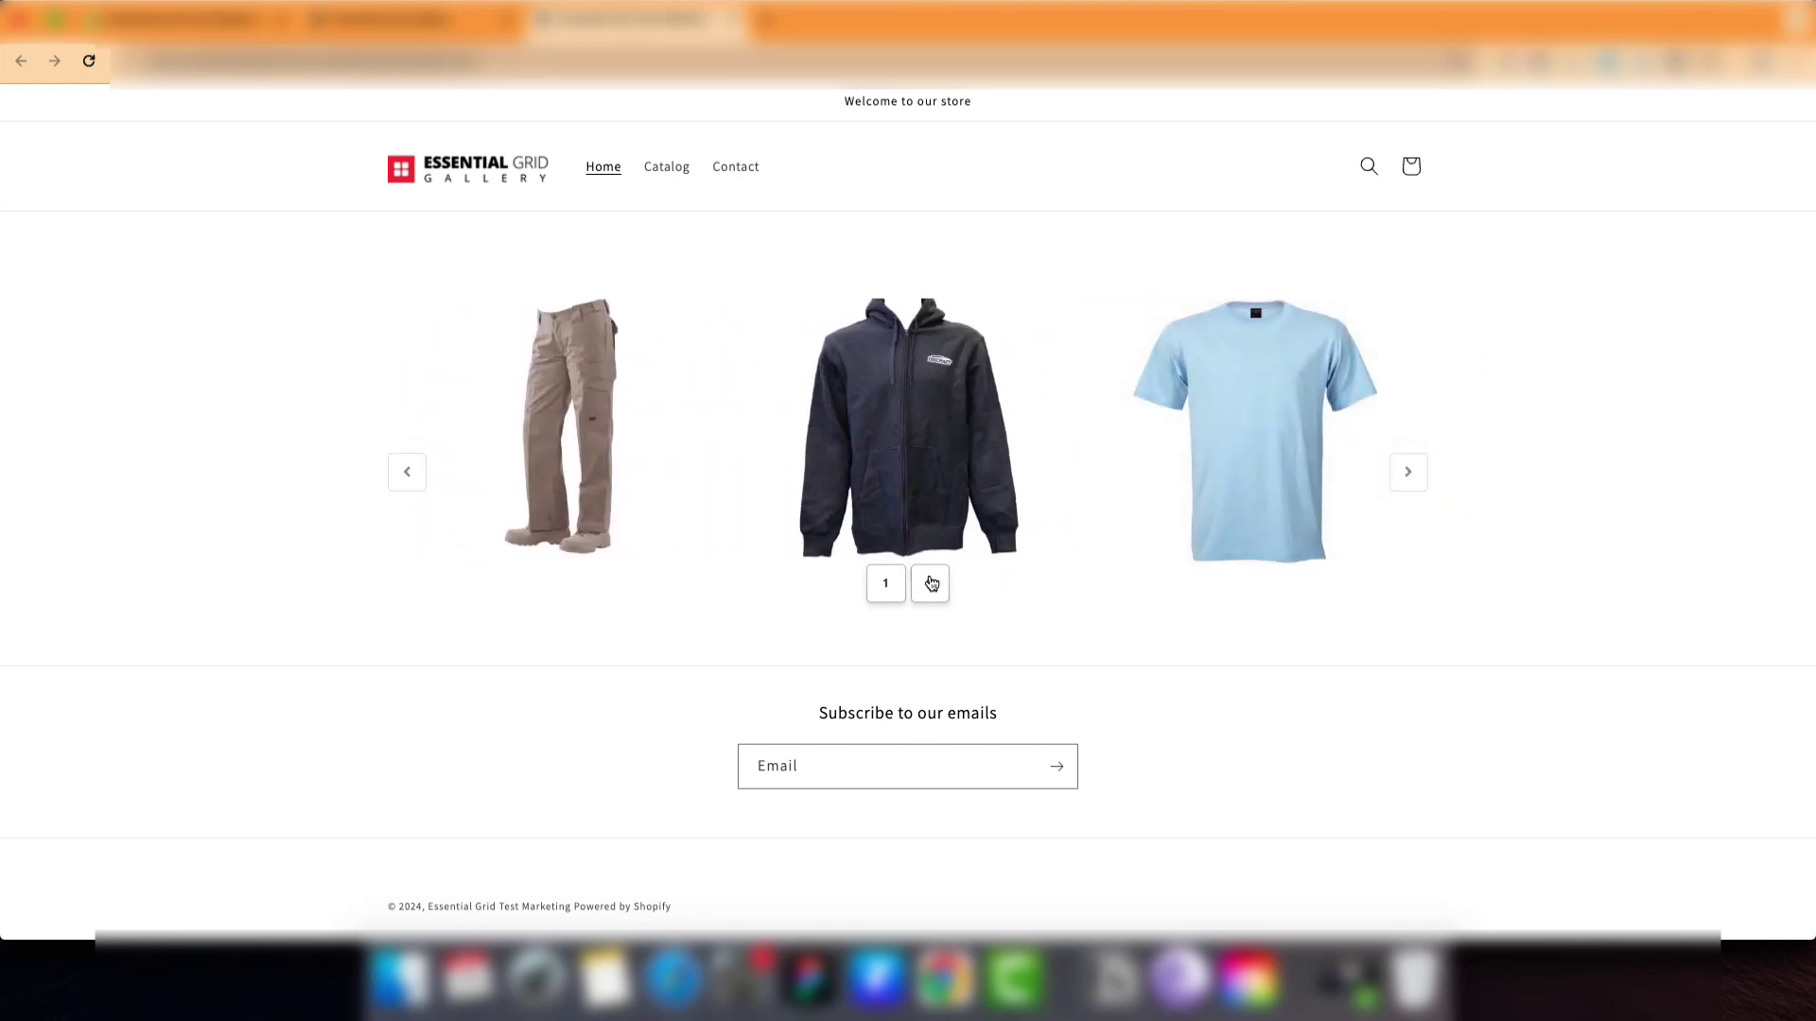
left_click(930, 582)
left_click(1407, 471)
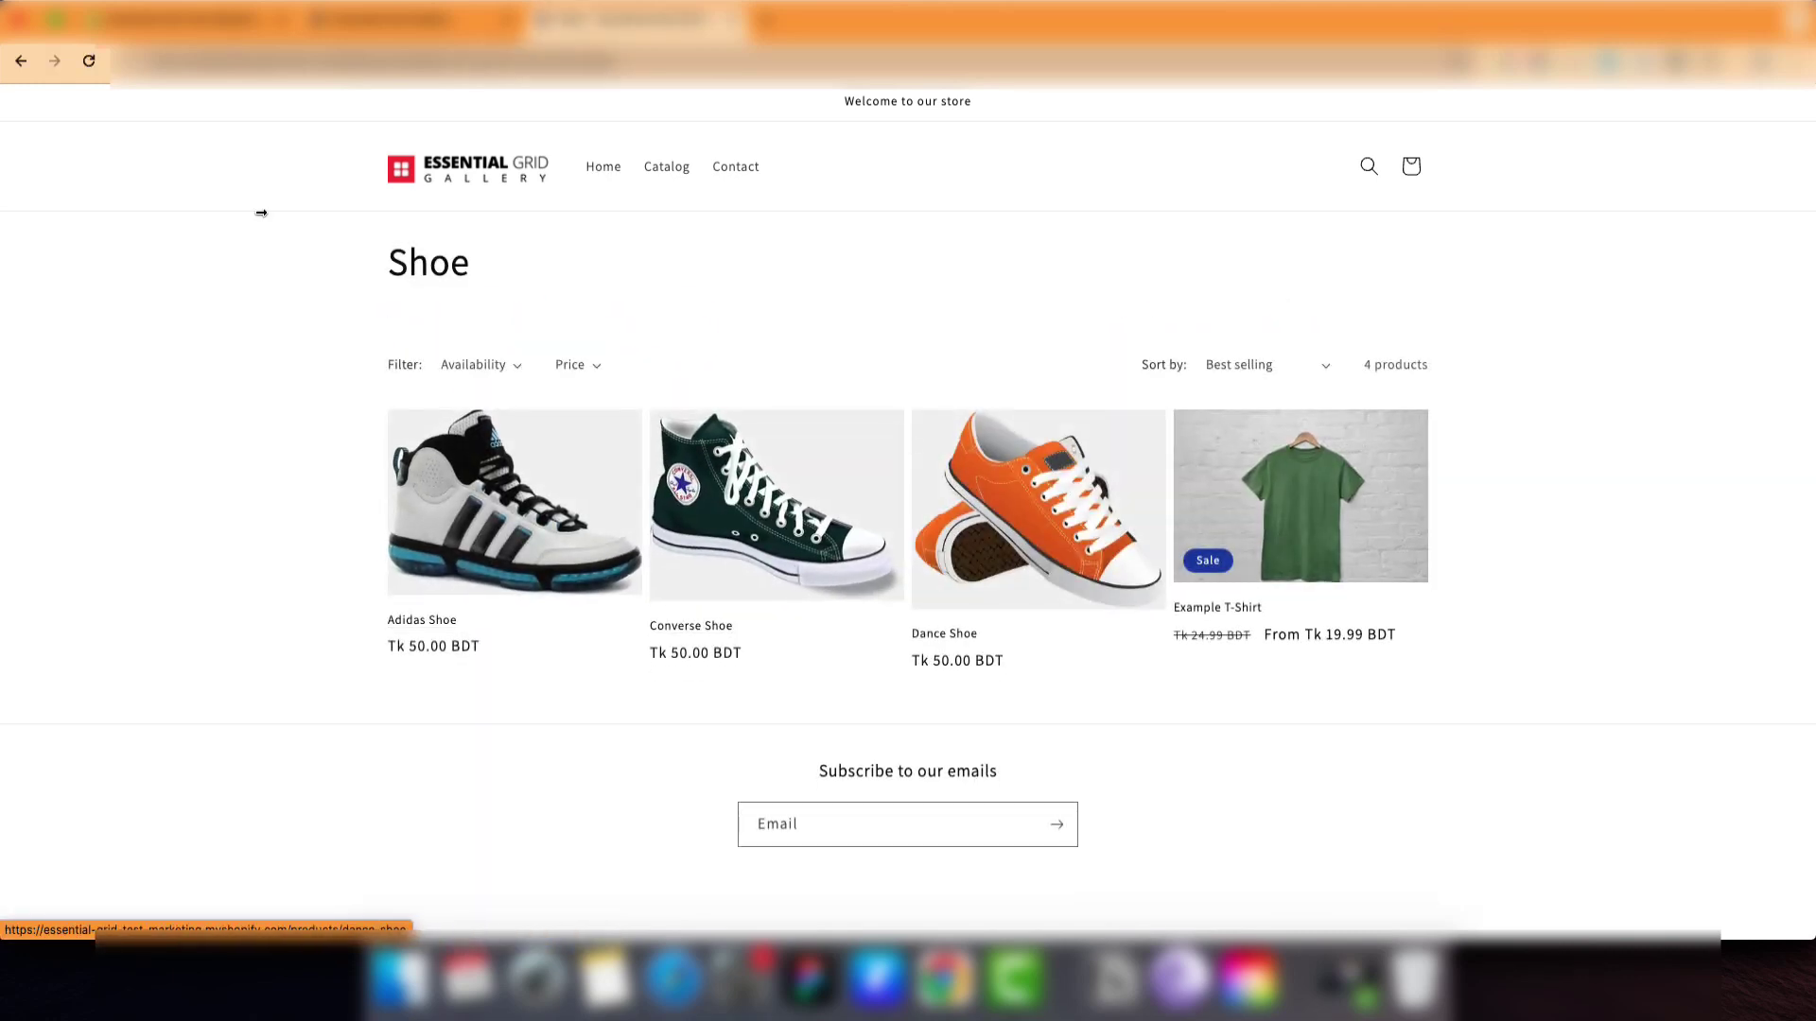
Return from the Shoe collection, open the Bag collection from the red bag, then return to slider page one.
left_click(10, 65)
left_click(532, 438)
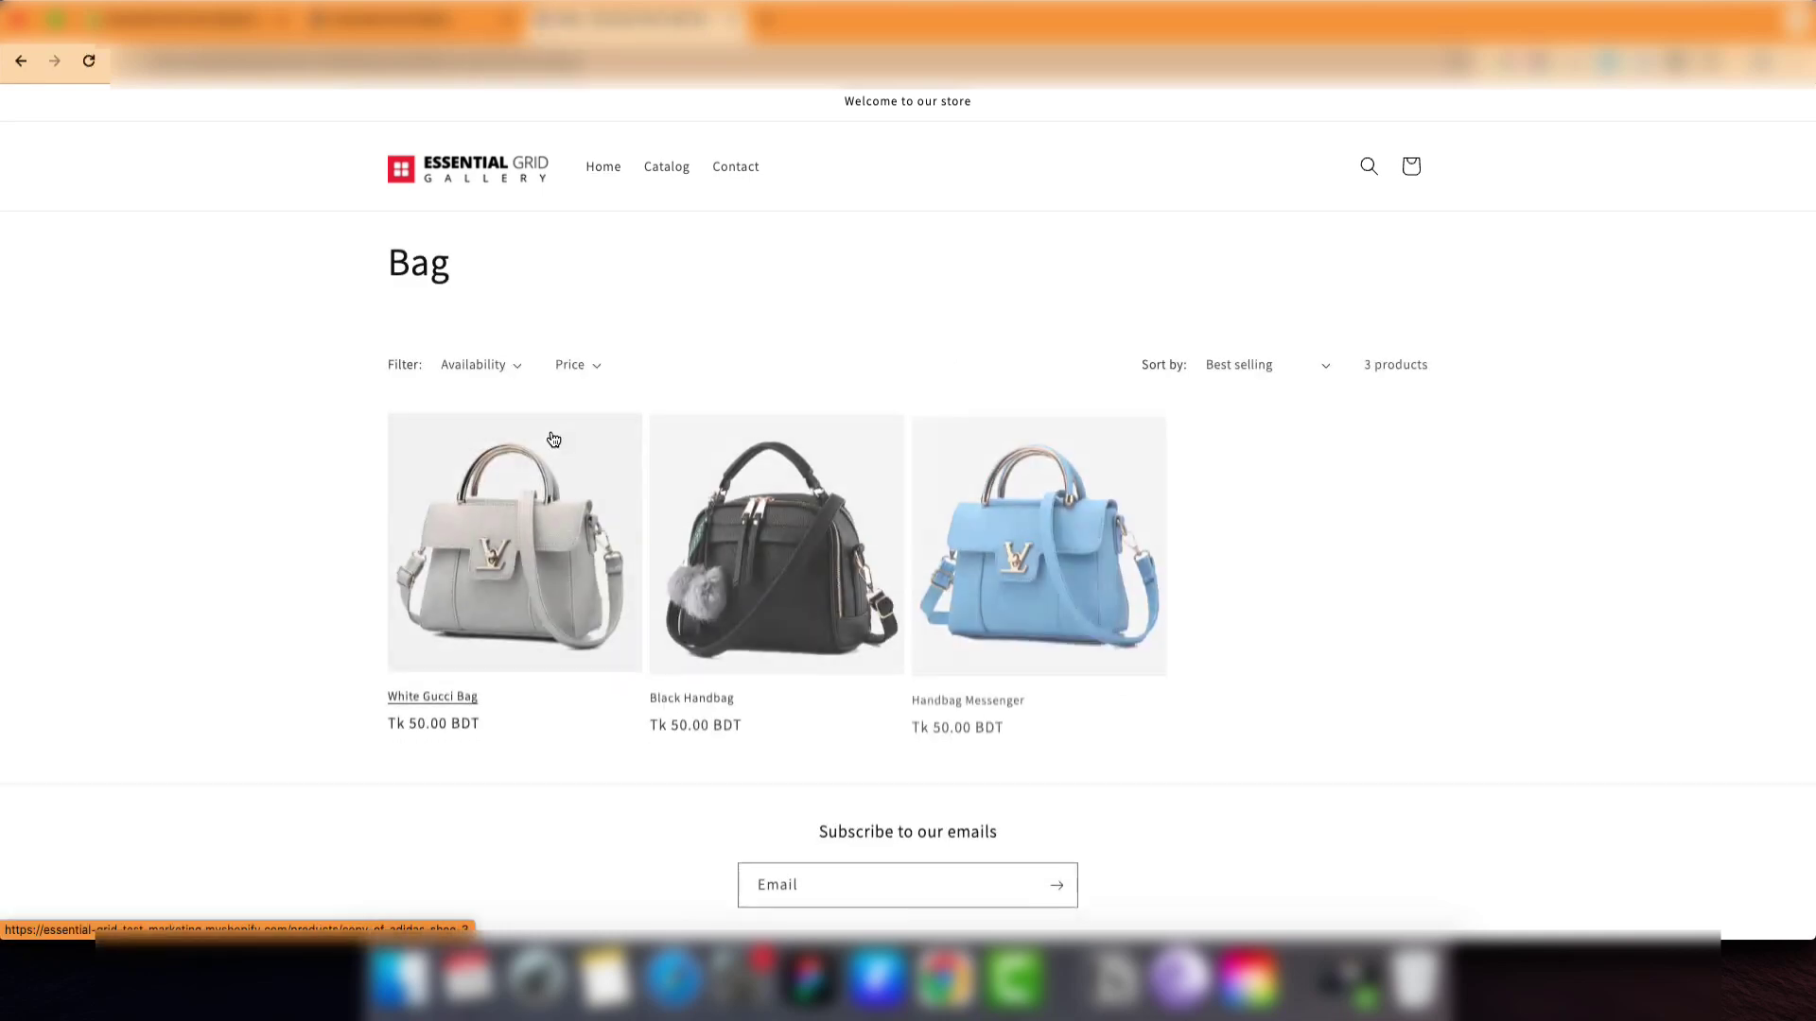
left_click(12, 64)
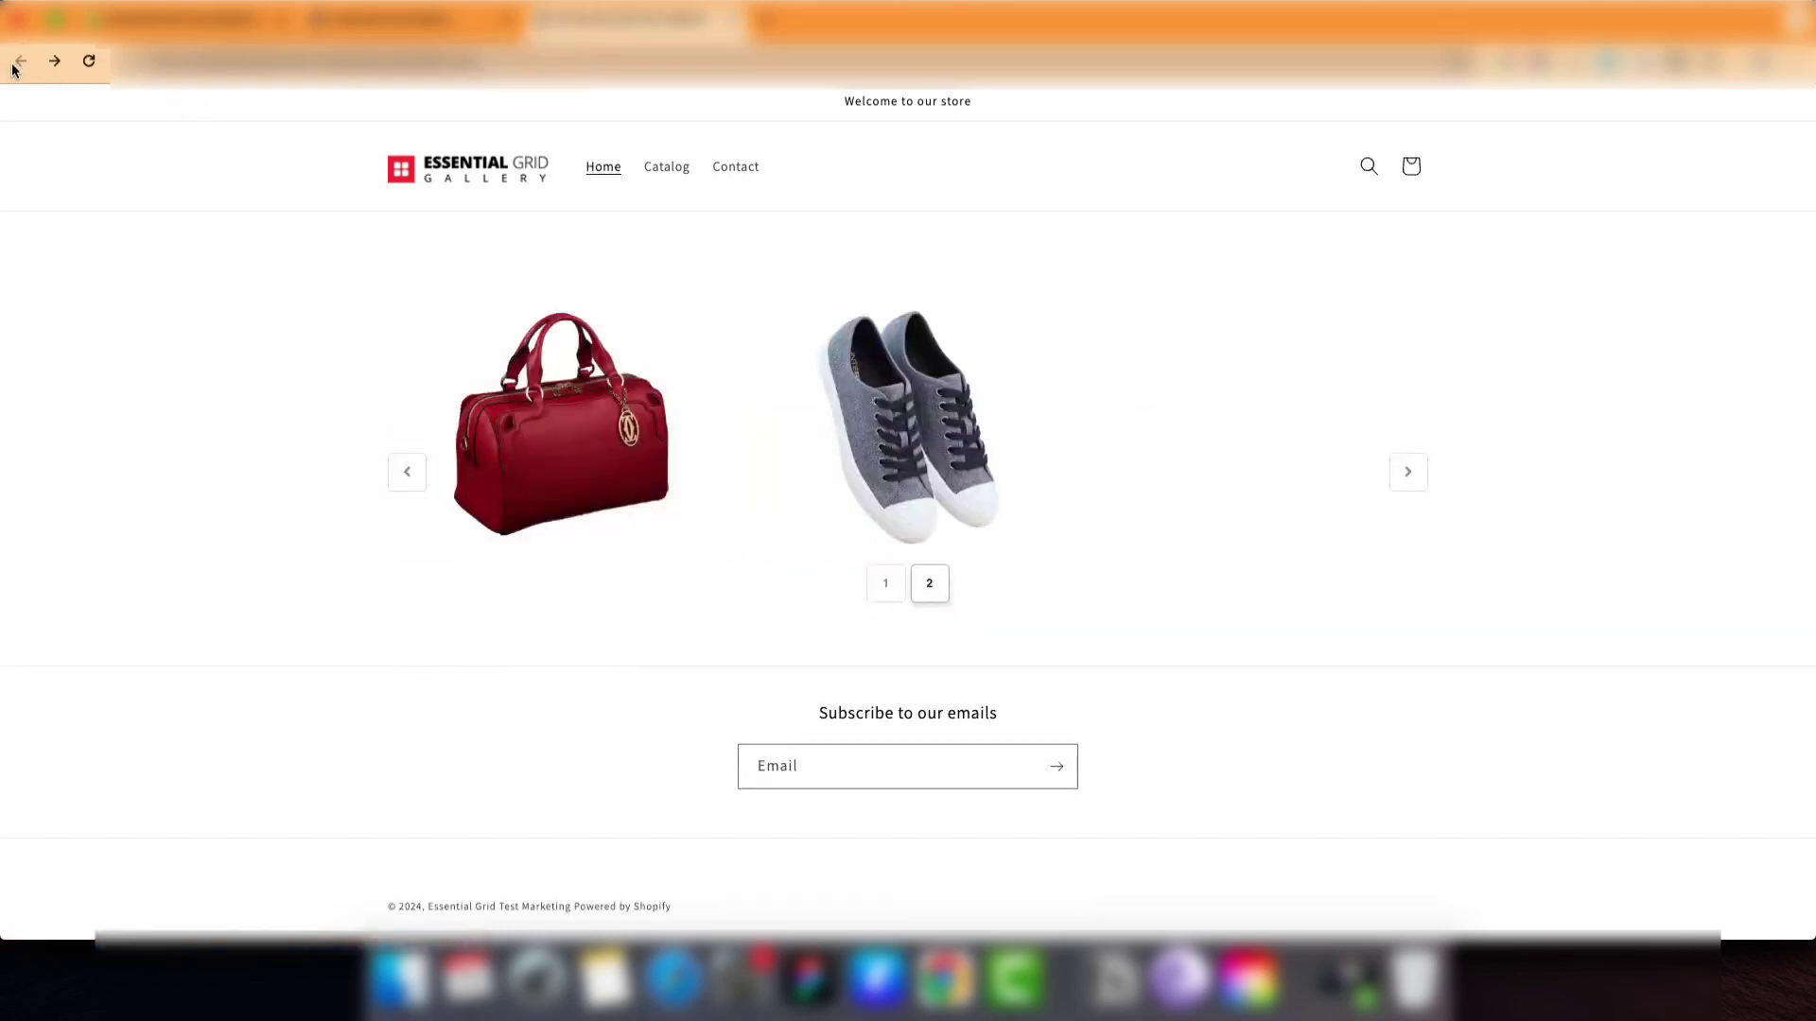
left_click(405, 472)
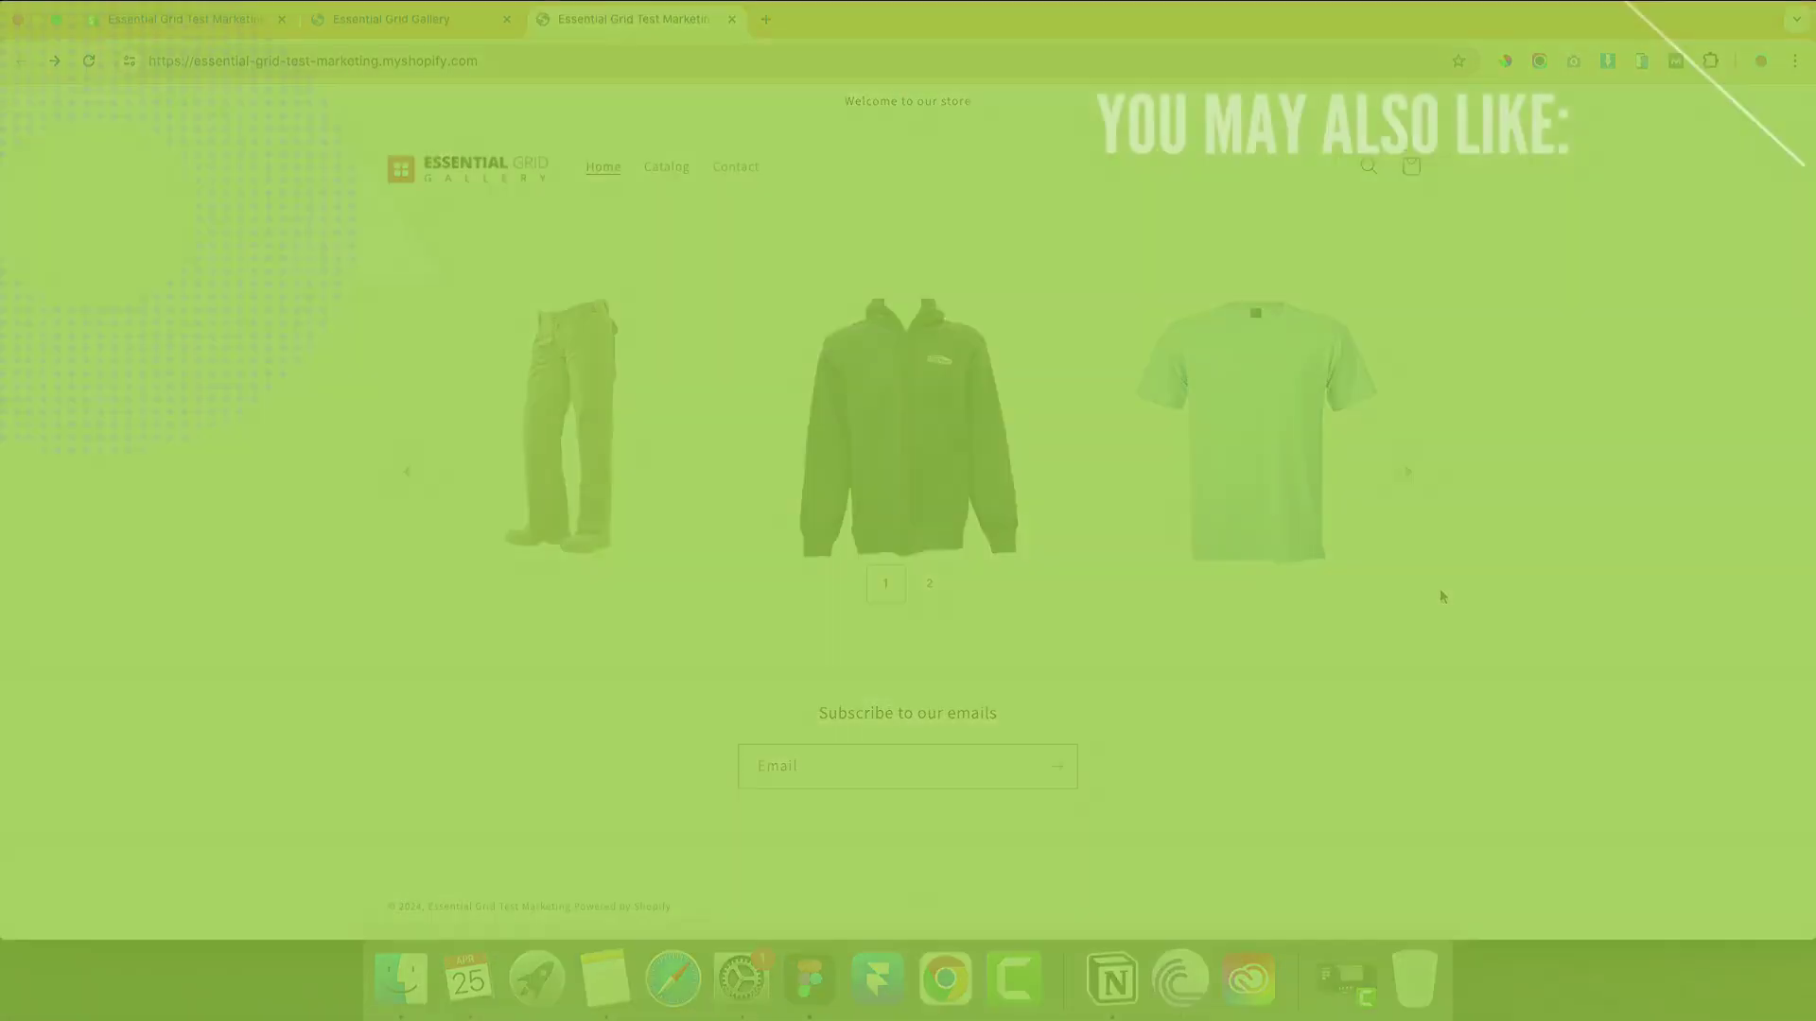